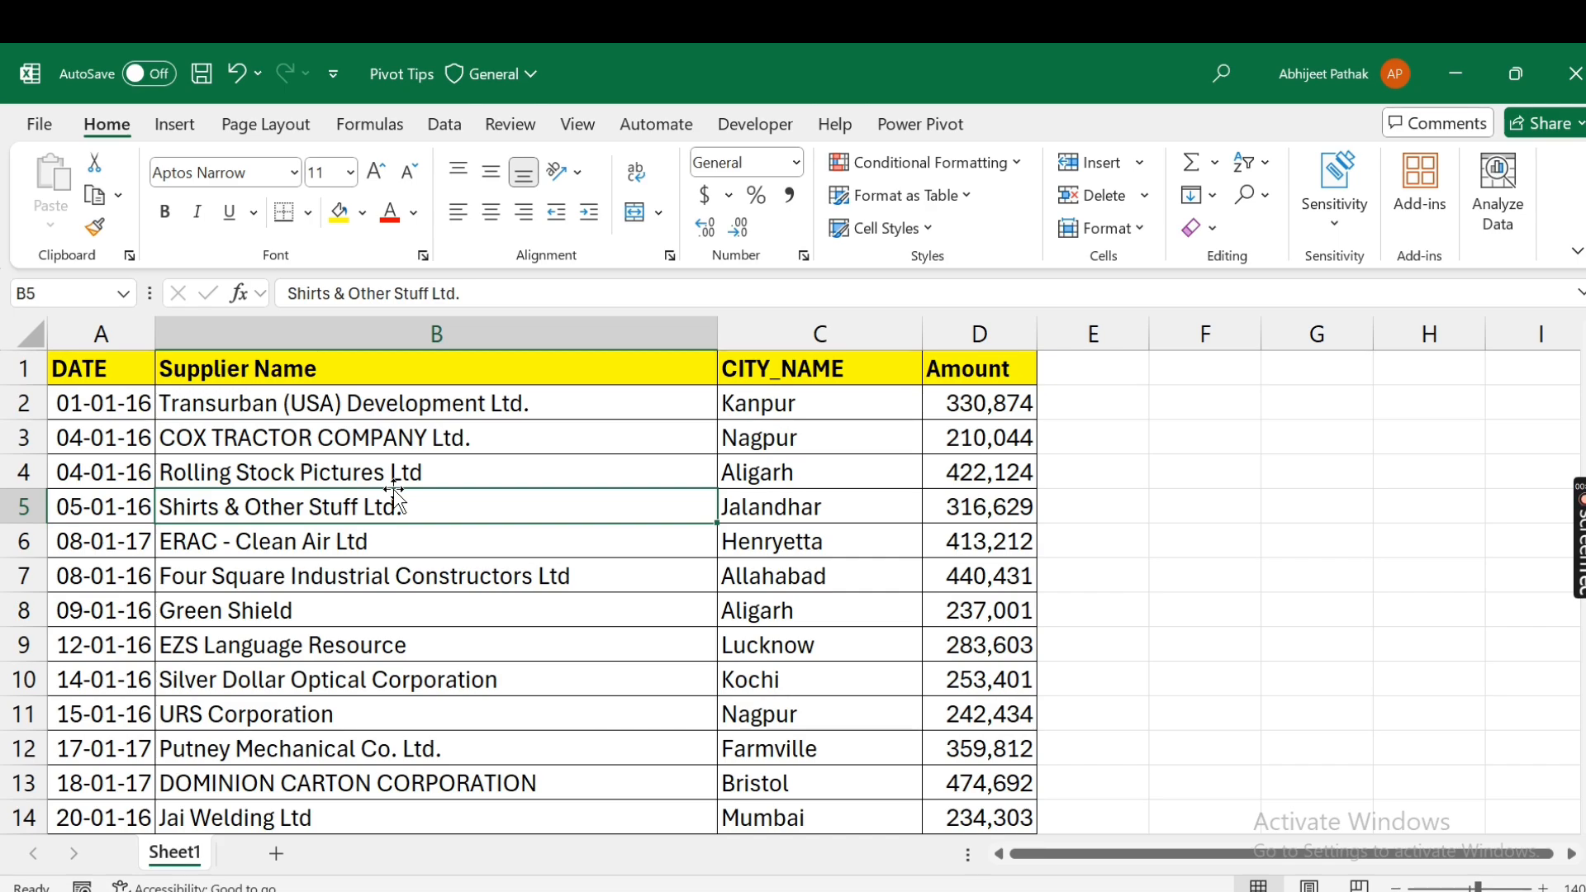
- Examine the DATE, Supplier Name, CITY_NAME and Amount columns of the source data and the first record's entries
left_click(447, 444)
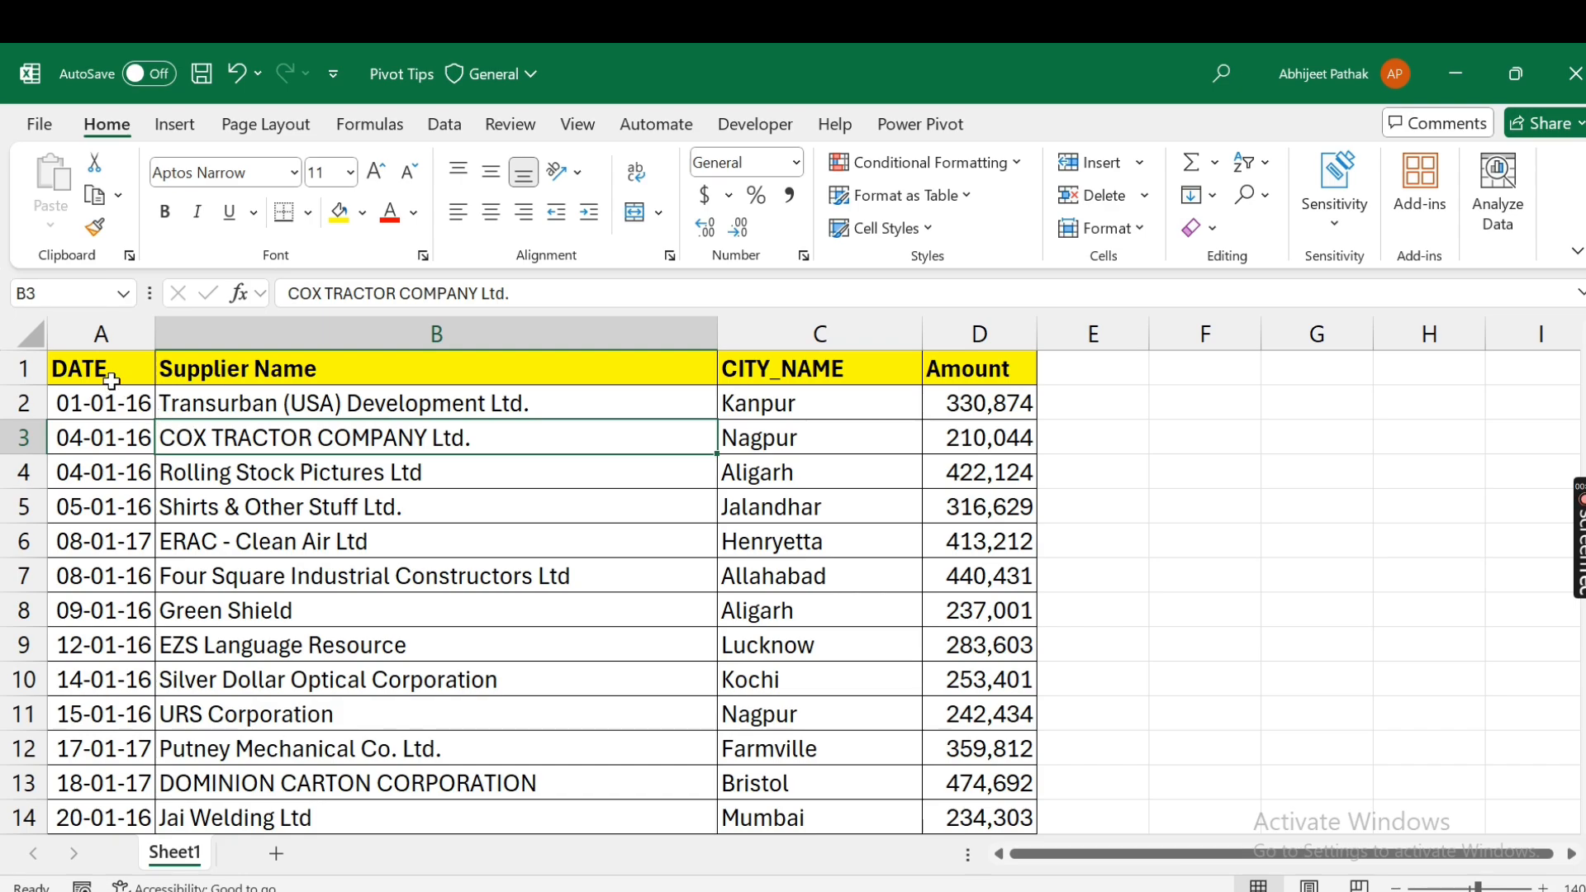
left_click(105, 366)
left_click(100, 334)
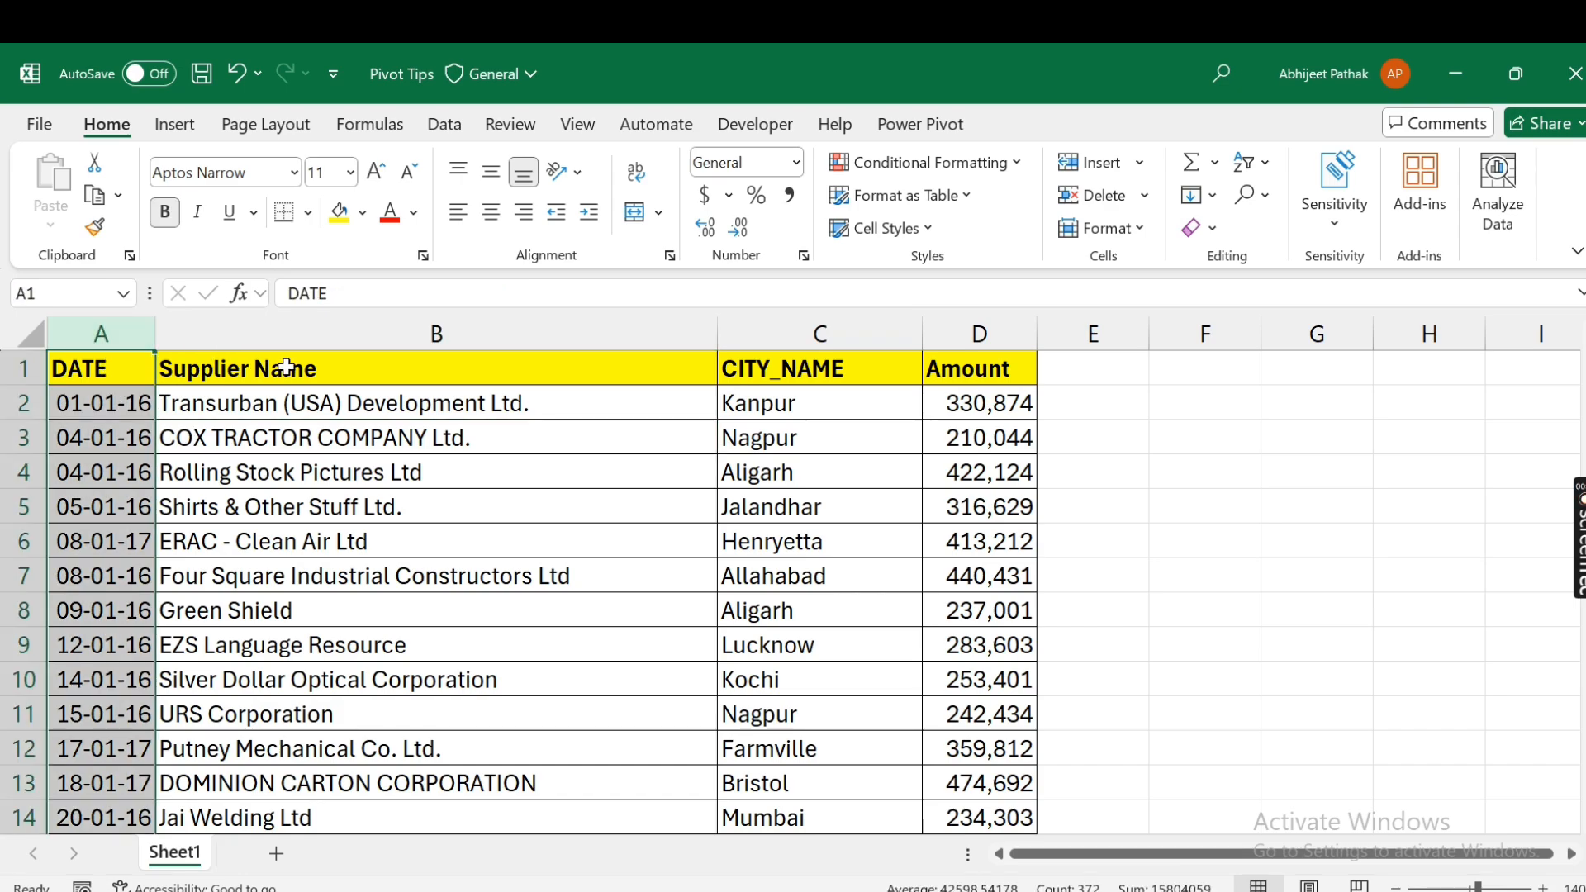
left_click(376, 334, "shift")
left_click(376, 334)
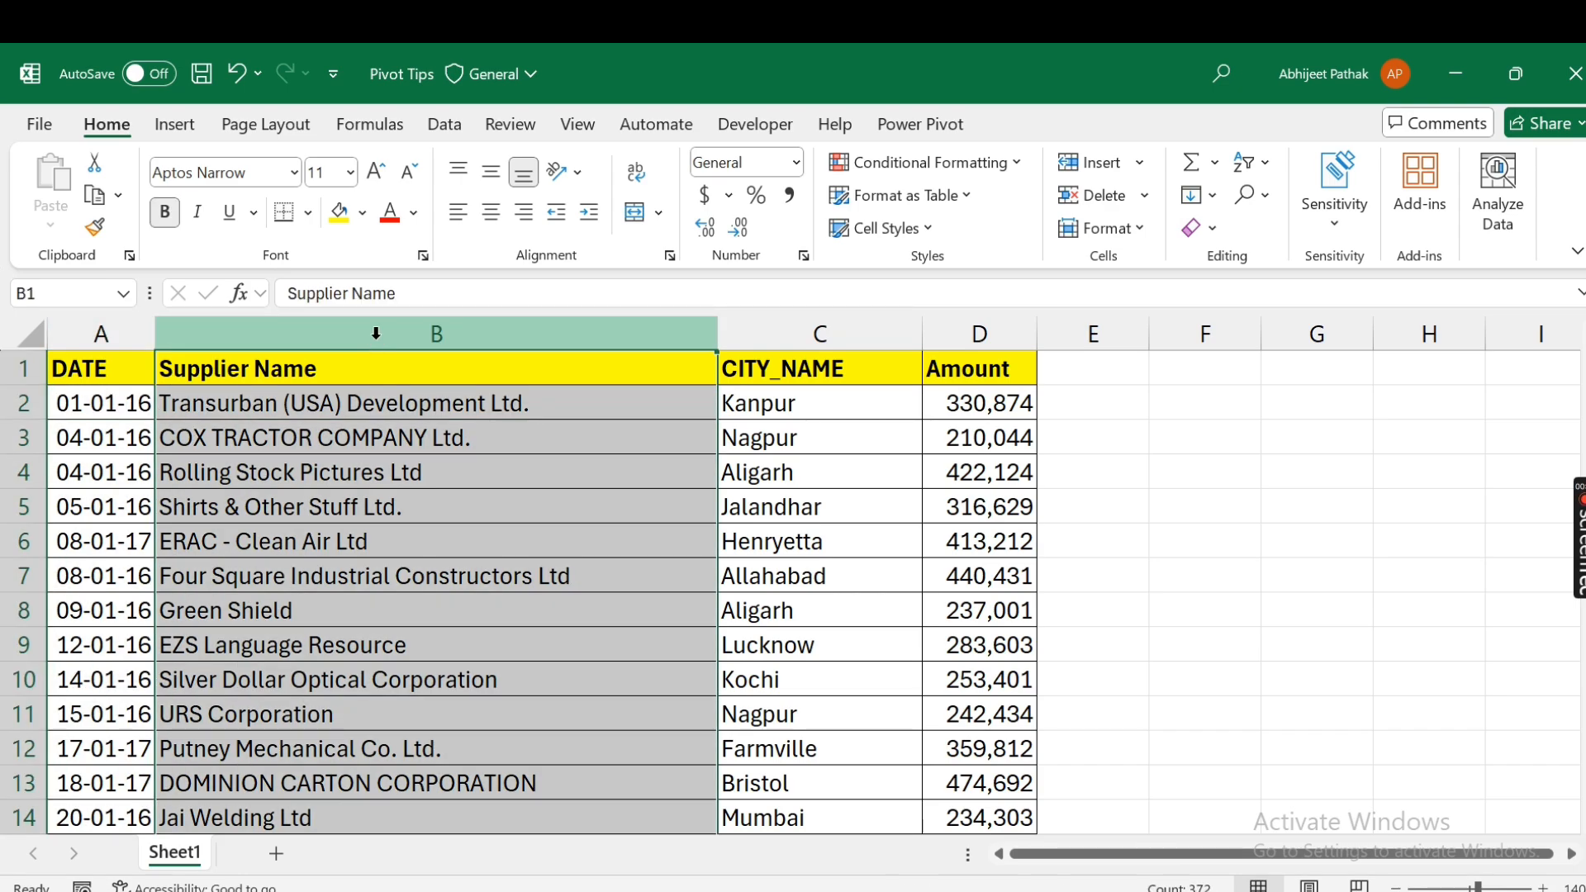
left_click(786, 330)
left_click(1021, 333)
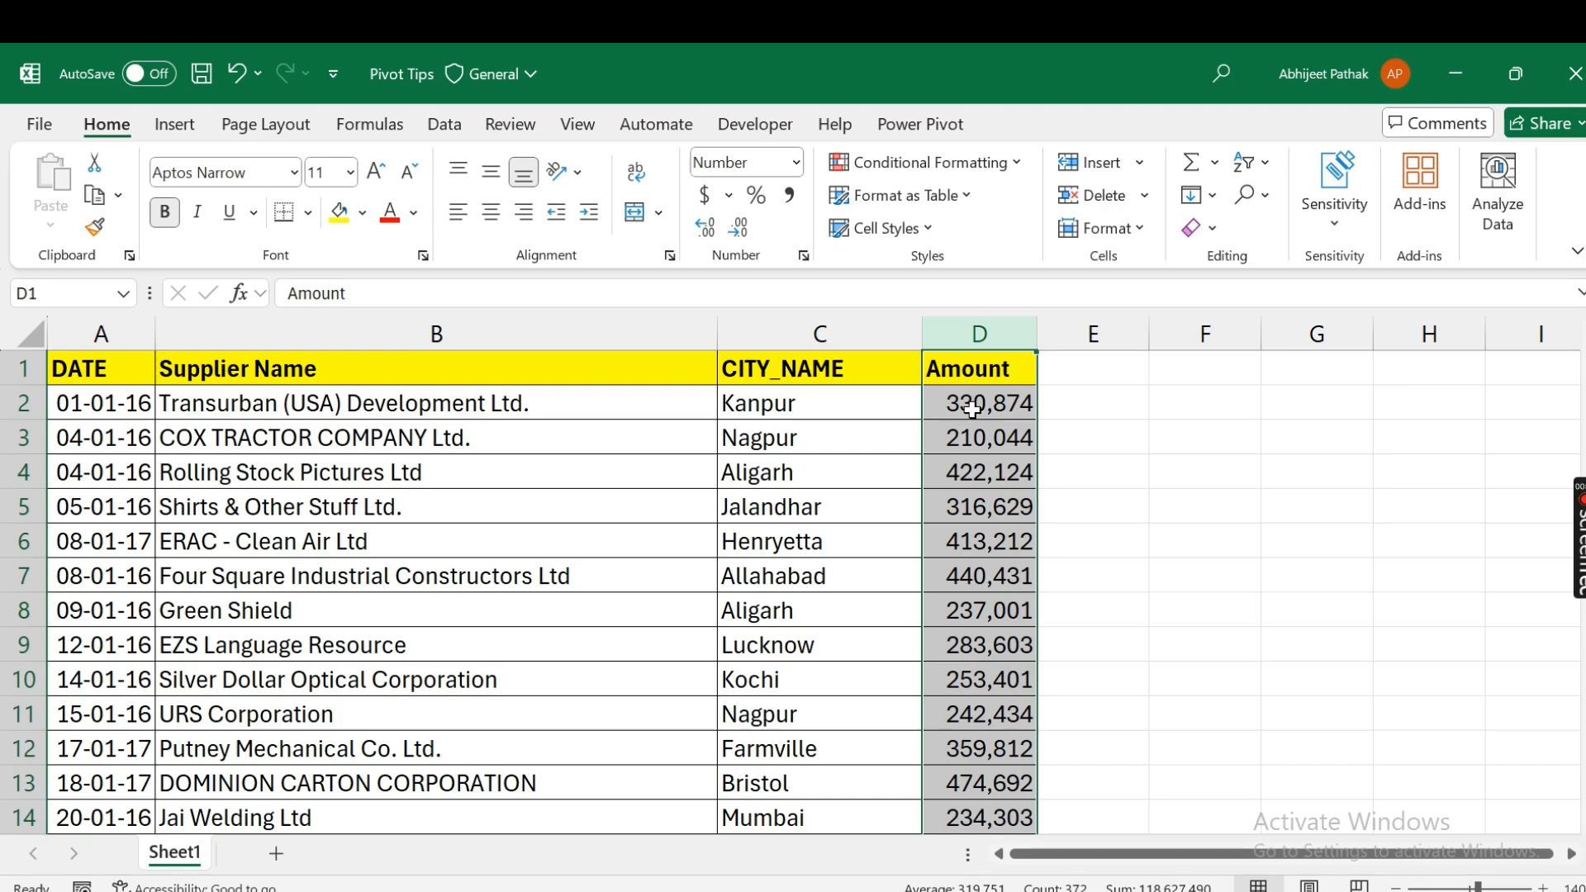
left_click(425, 405)
left_click(766, 403)
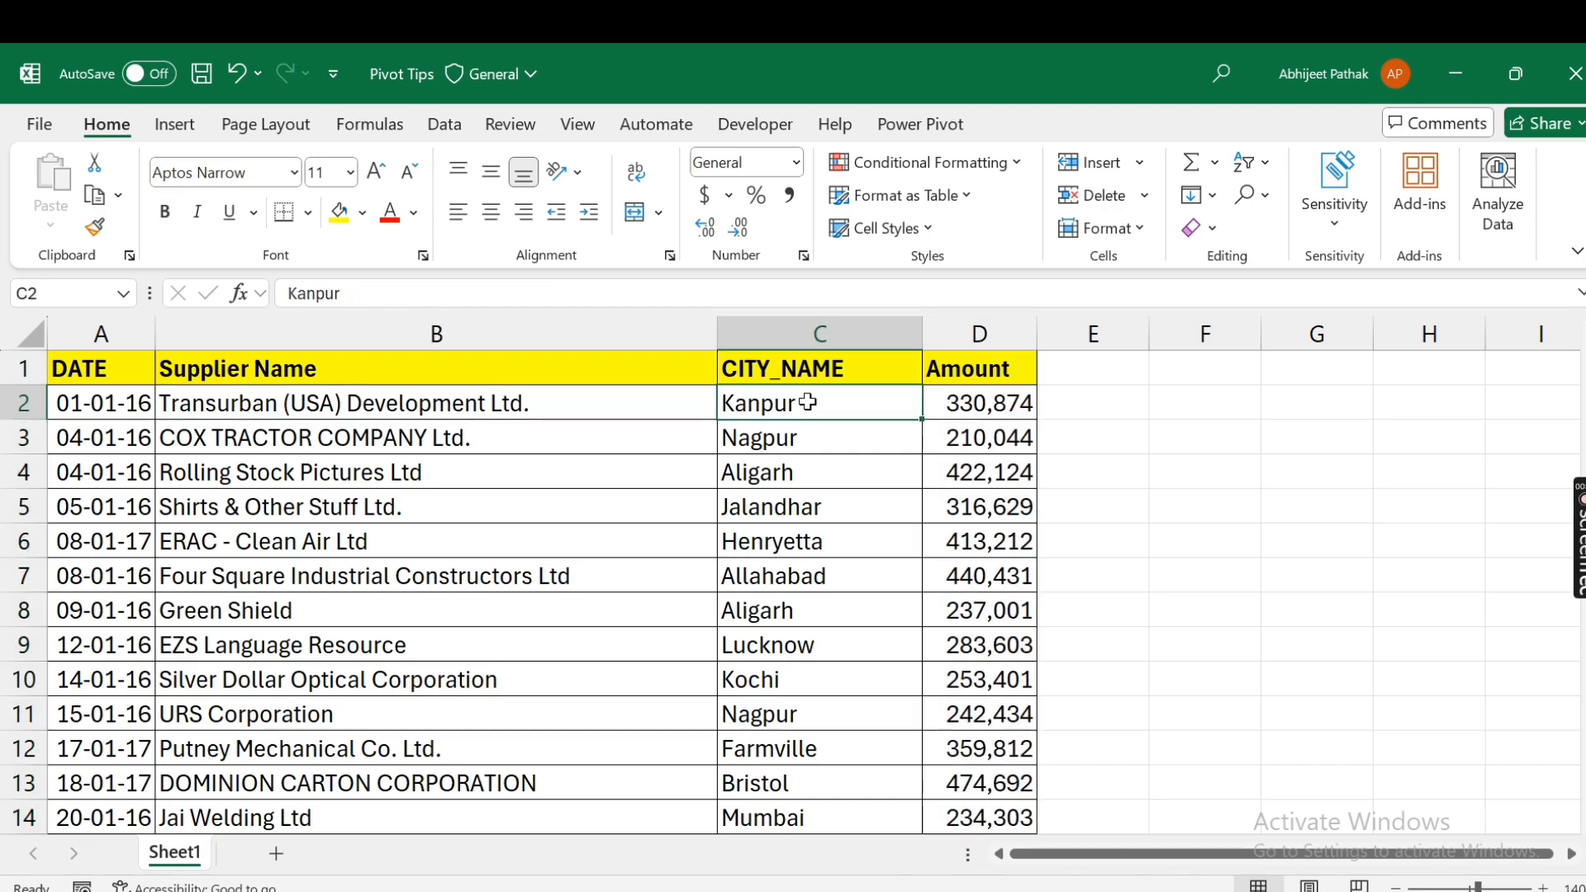
left_click(993, 399)
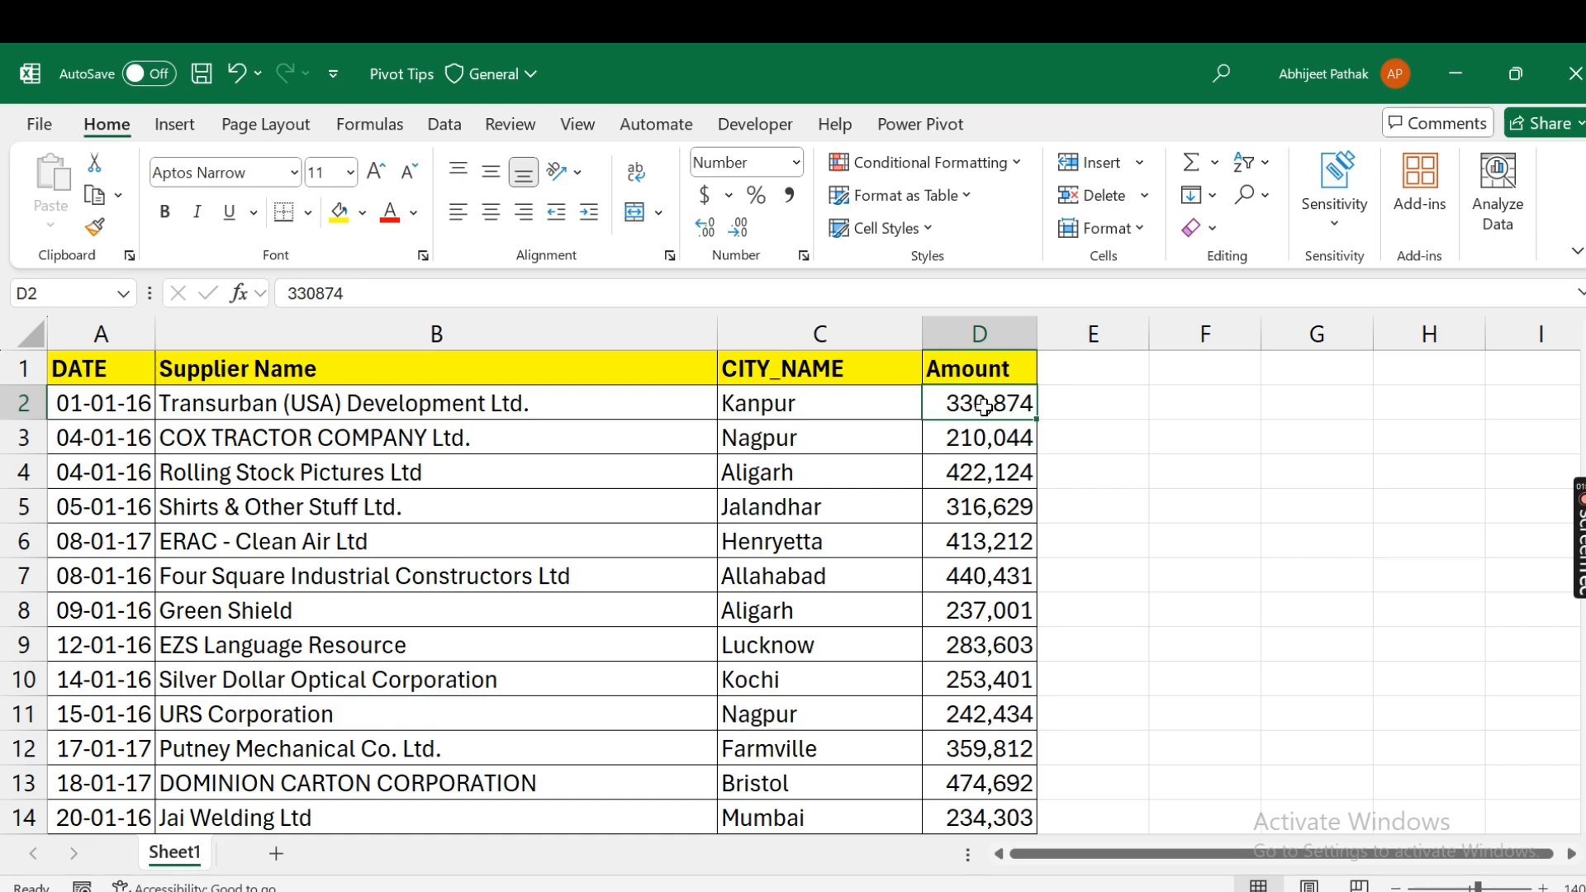
- Create a PivotTable from Sheet1!$A$1:$D$372 on a new worksheet
left_click(128, 366)
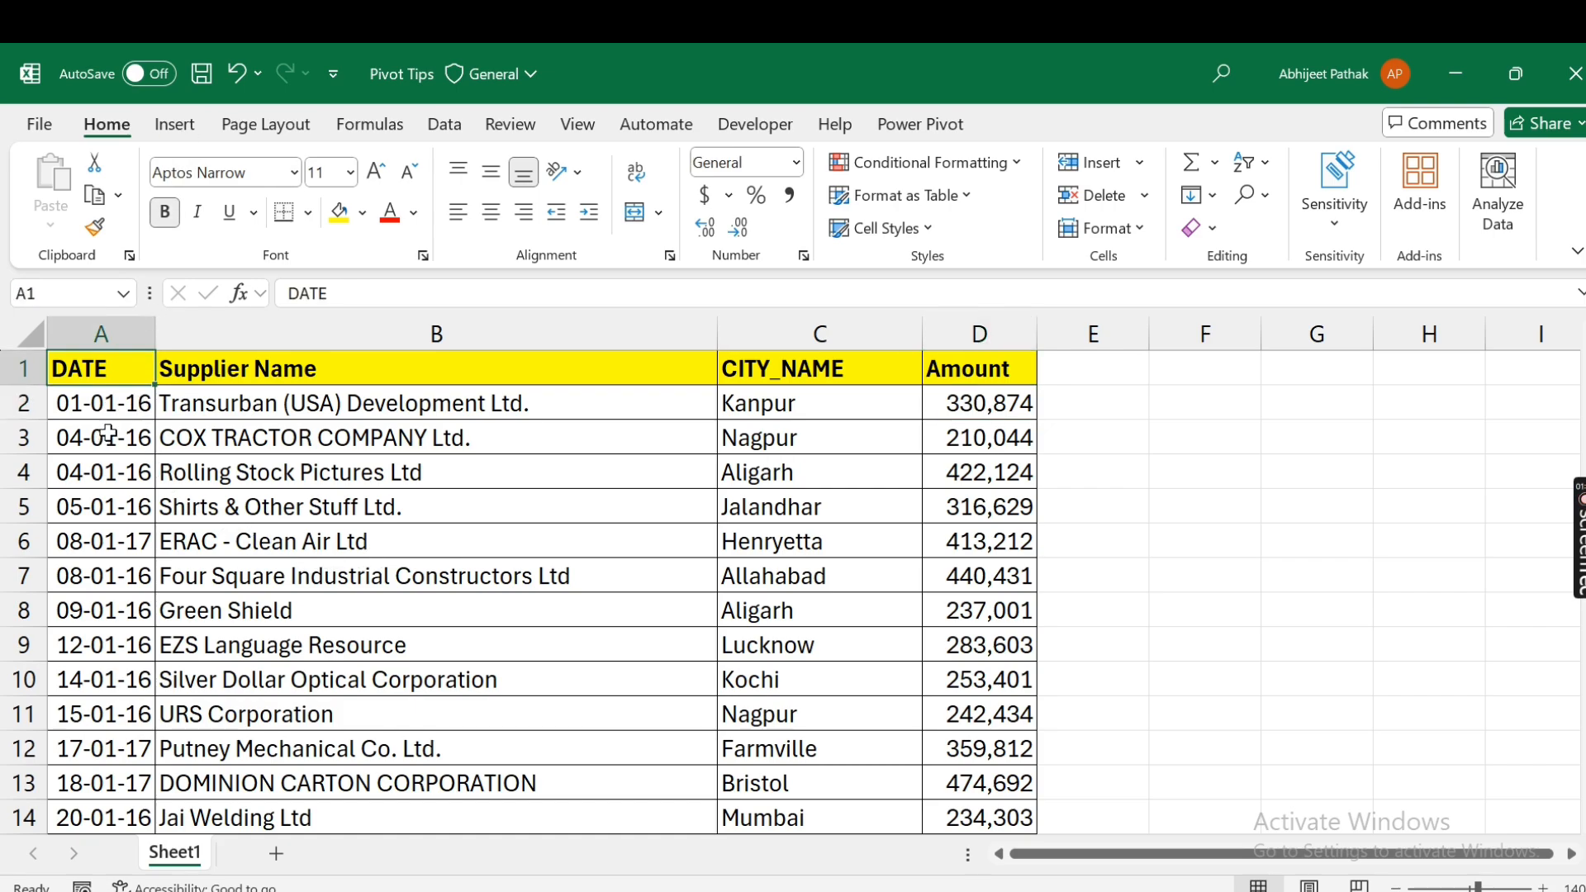
left_click(185, 127)
left_click(60, 175)
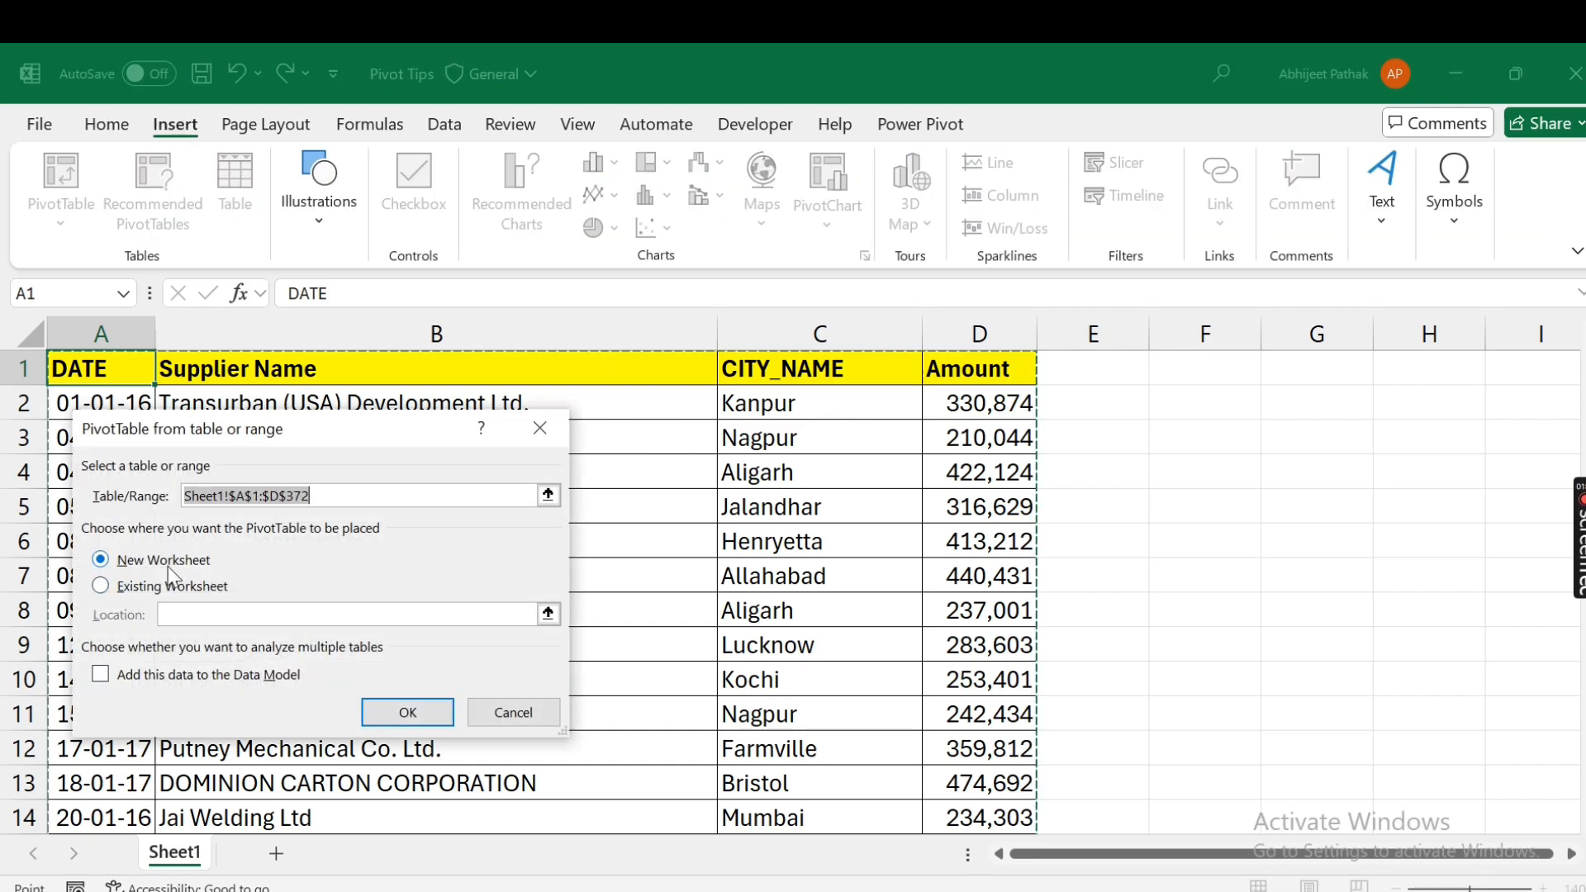
left_click(408, 713)
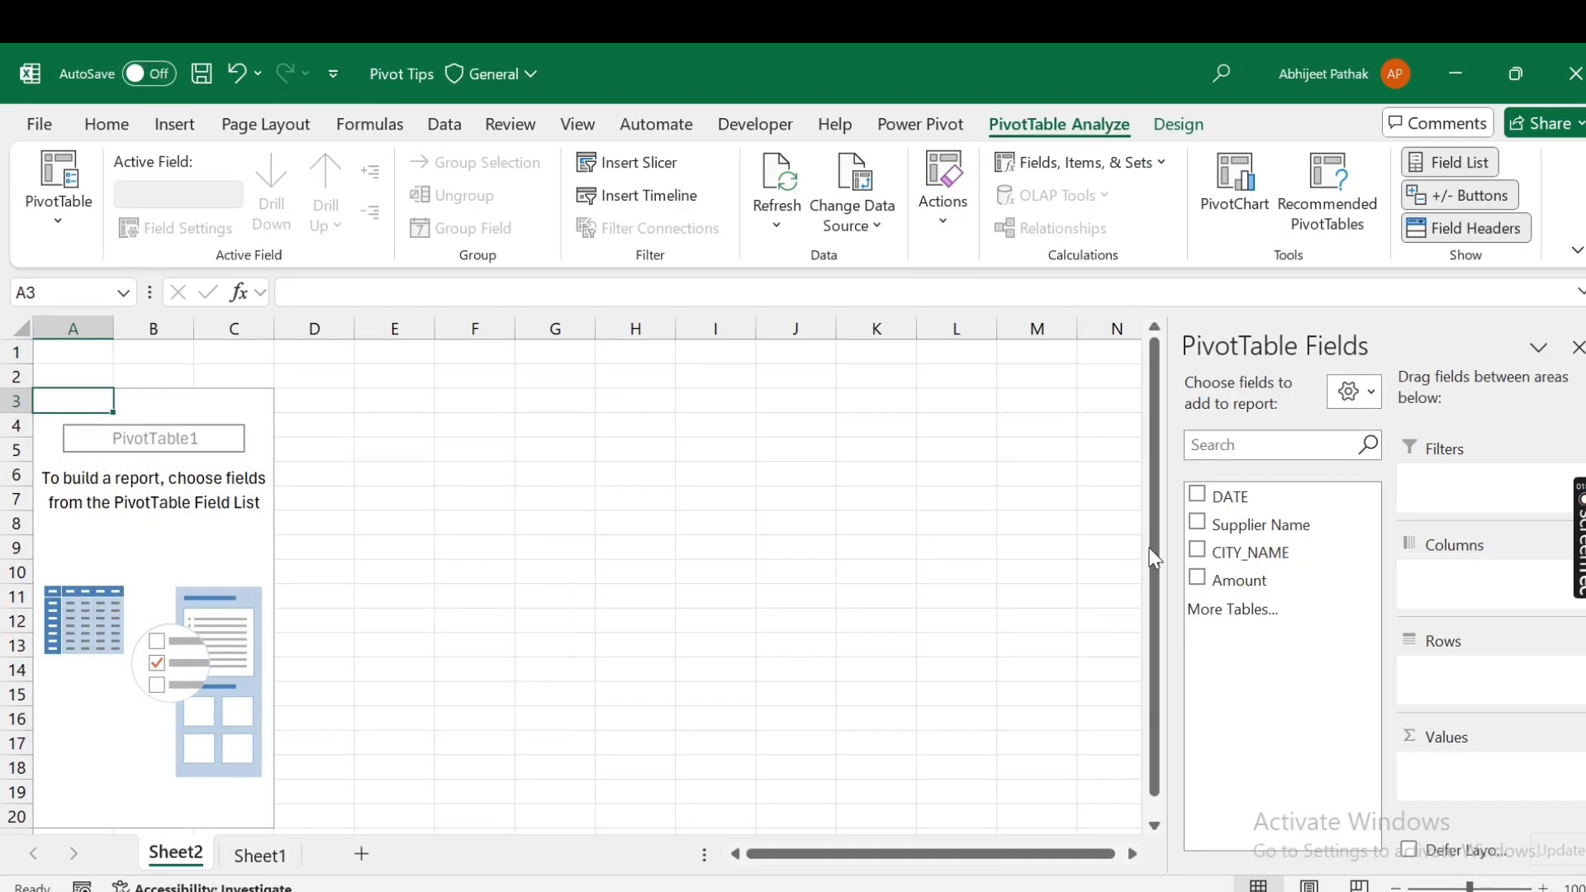
- Add DATE to the PivotTable rows, and expand and collapse the 2016 group to check its quarters
left_click_drag(1227, 499, 1452, 675)
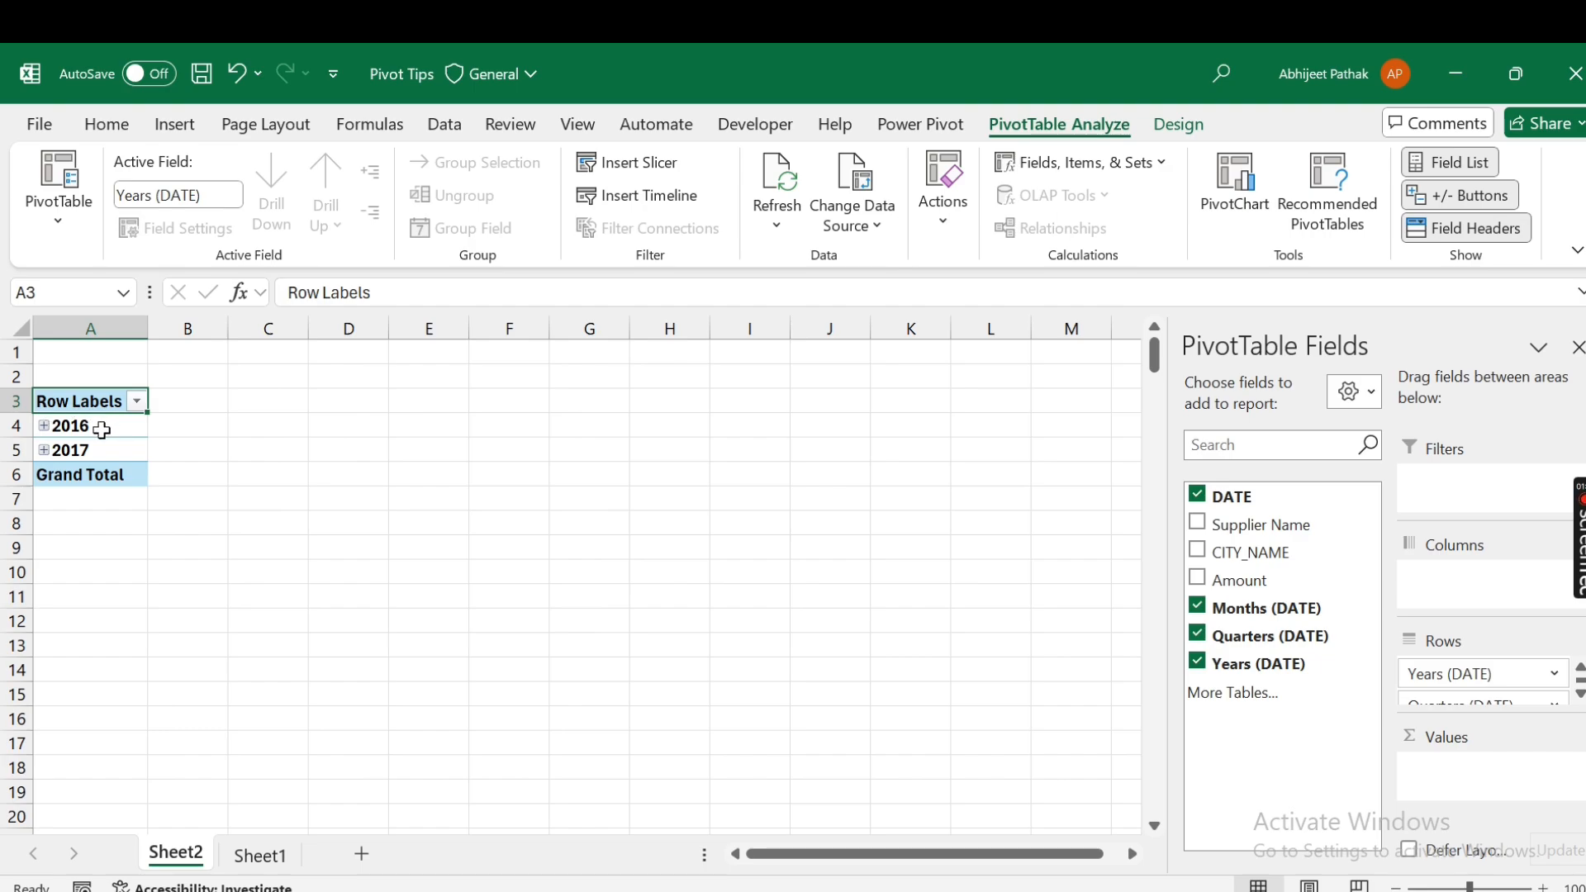
left_click(102, 429)
left_click(46, 427)
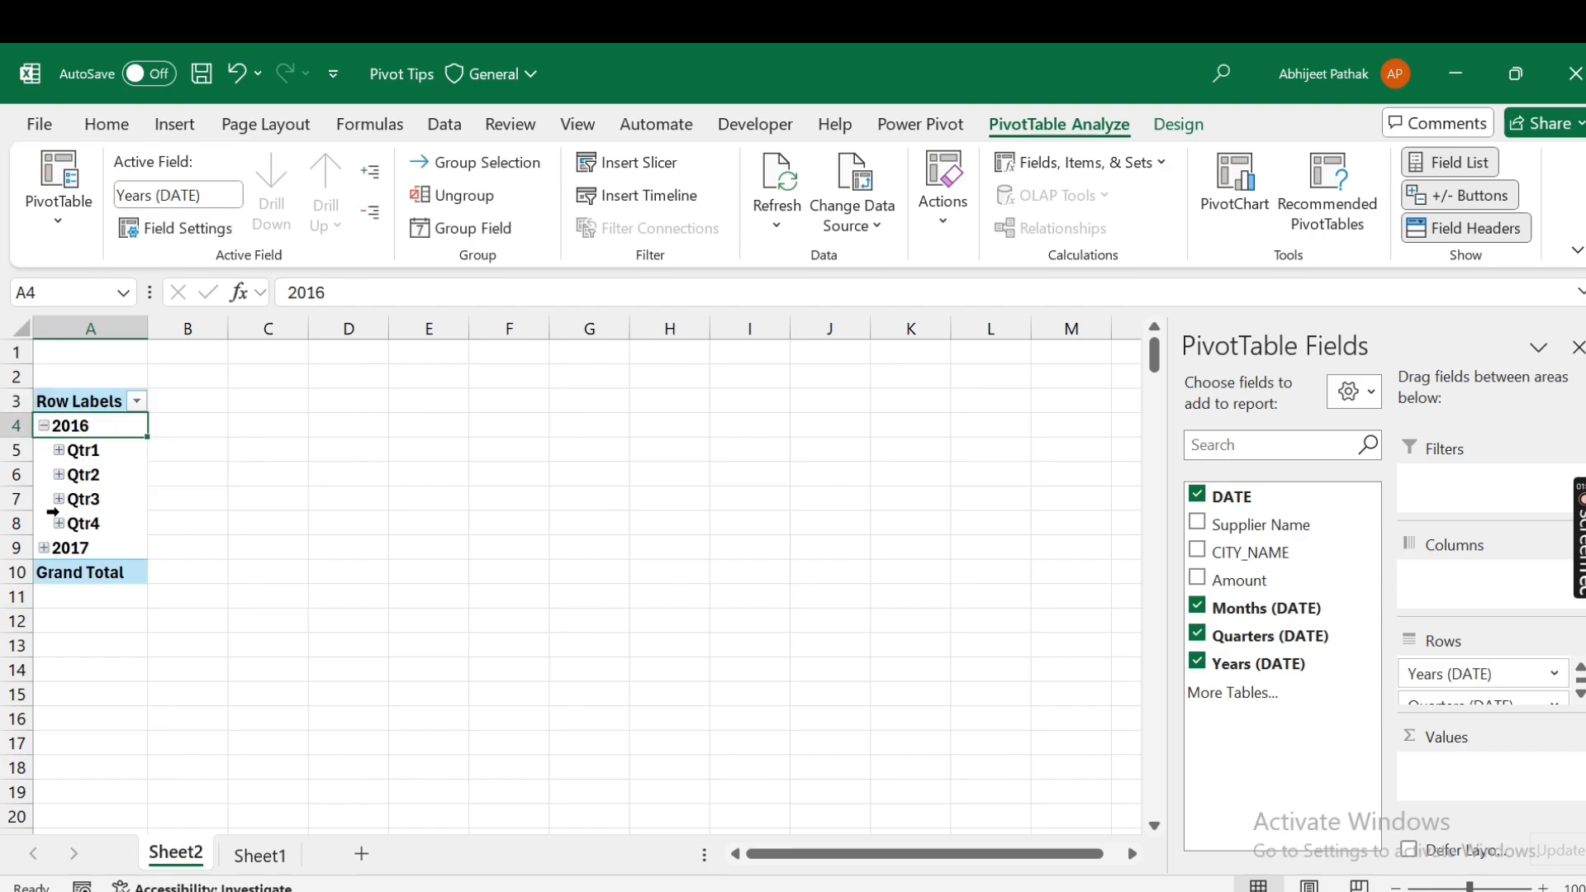
left_click(45, 427)
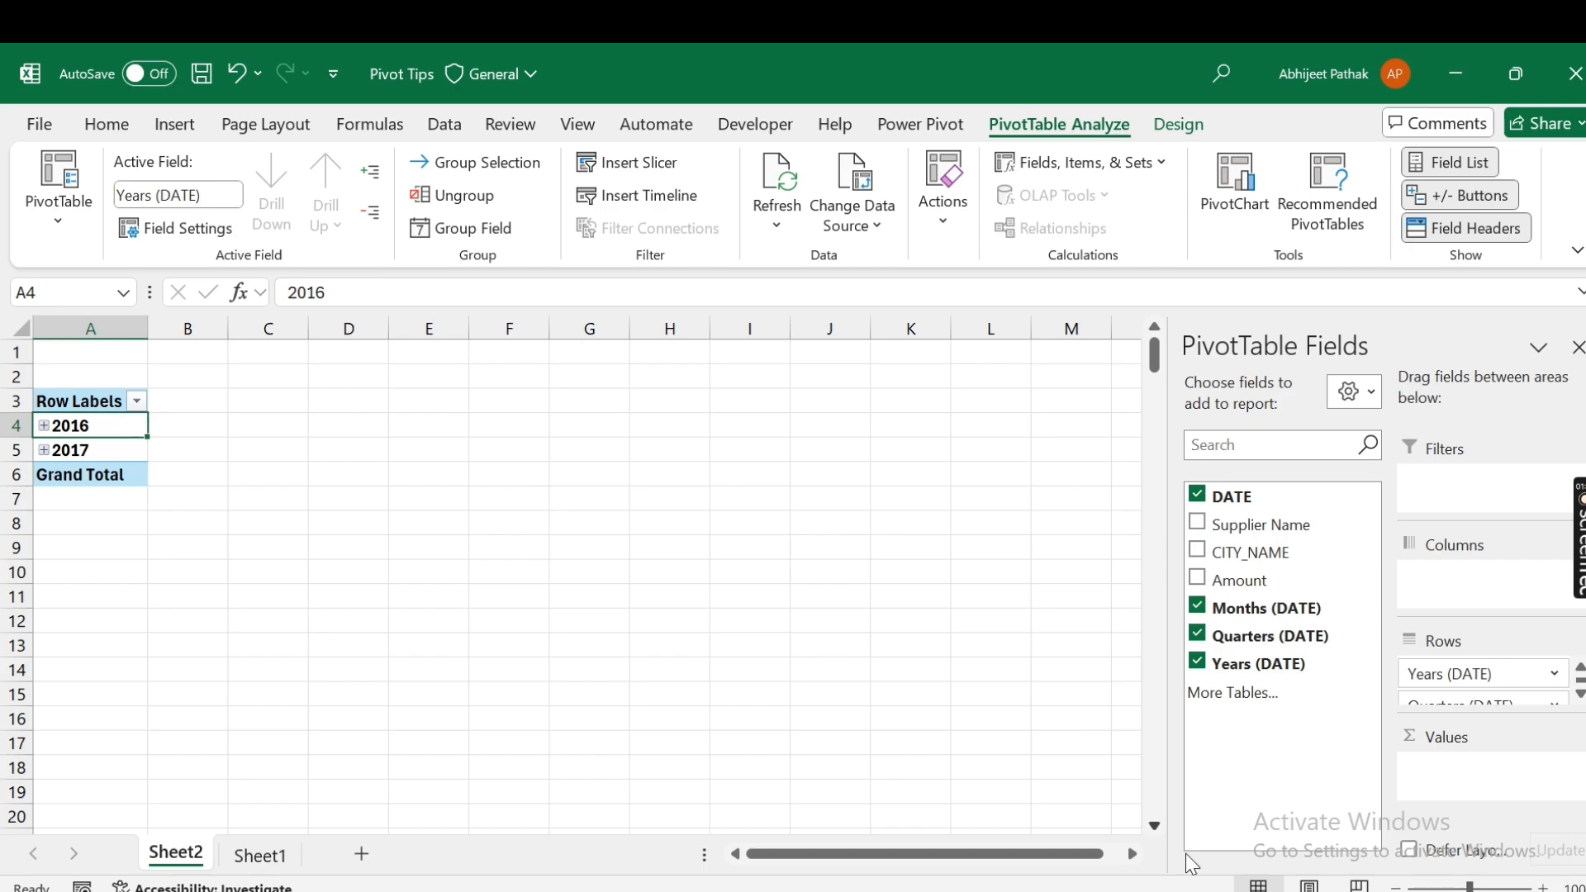
- Ungroup the dates in the PivotTable rows and regroup them by Months only
scroll(570, 575, "up", 2)
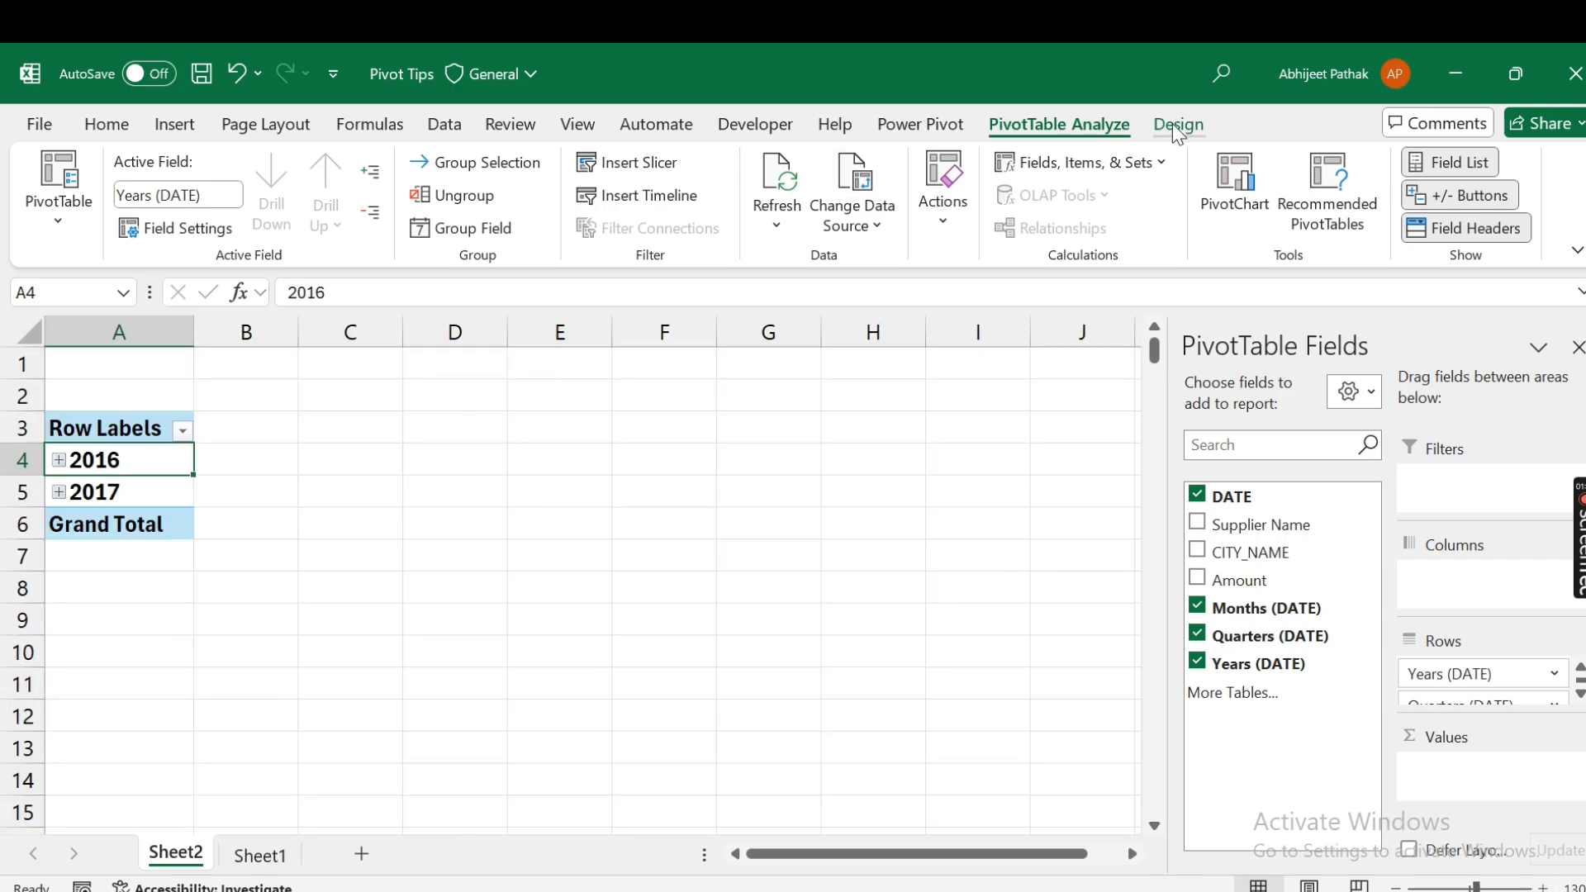
left_click(467, 205)
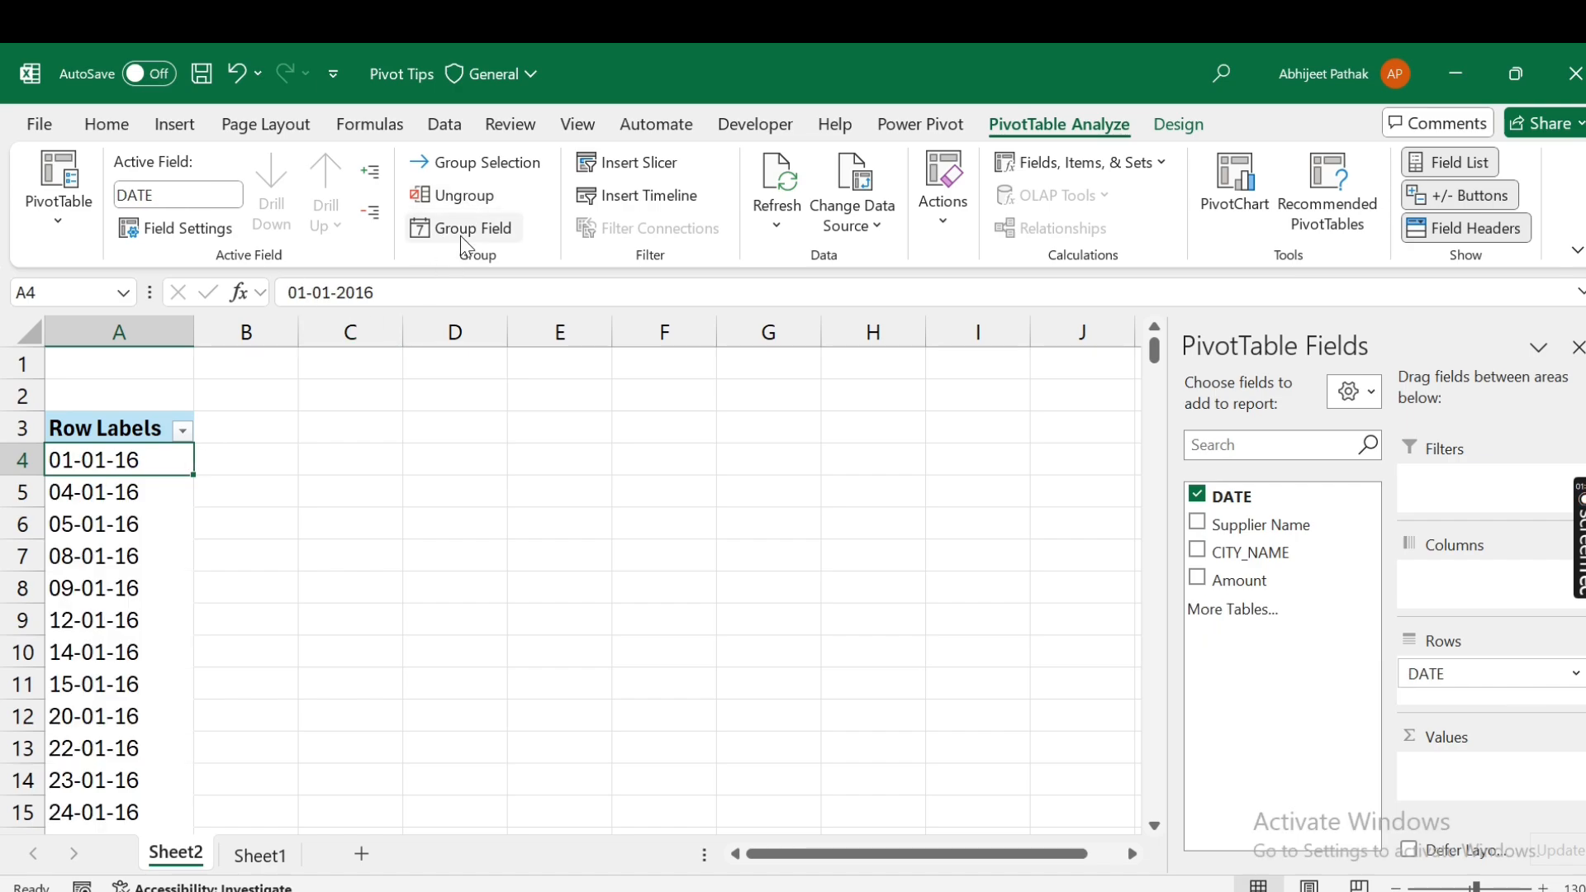
left_click(467, 229)
left_click(216, 578)
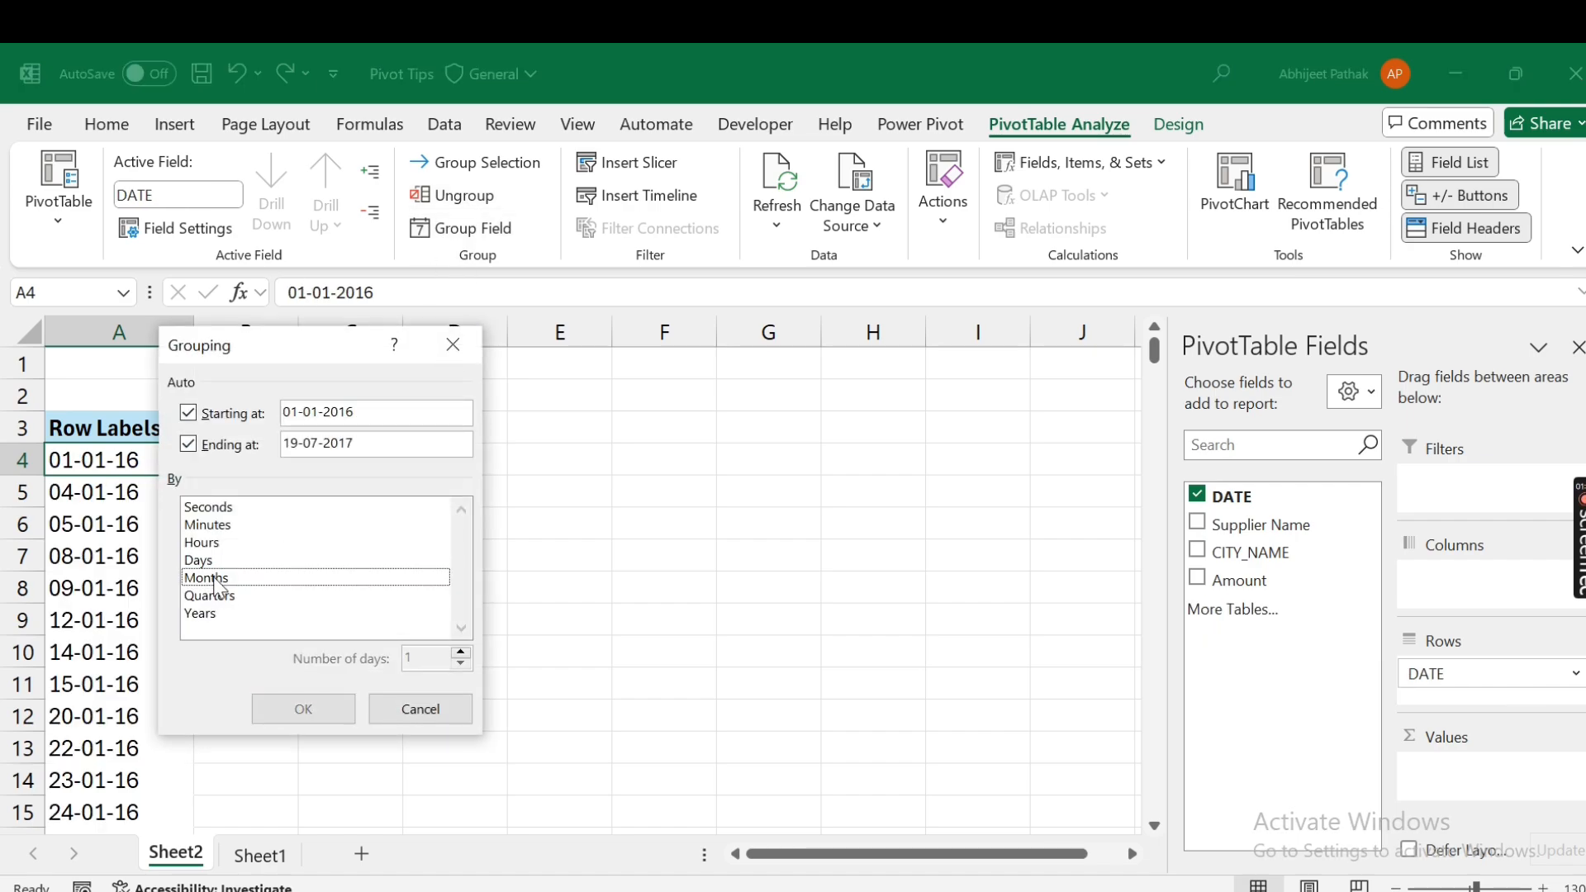
left_click(217, 578)
left_click(300, 708)
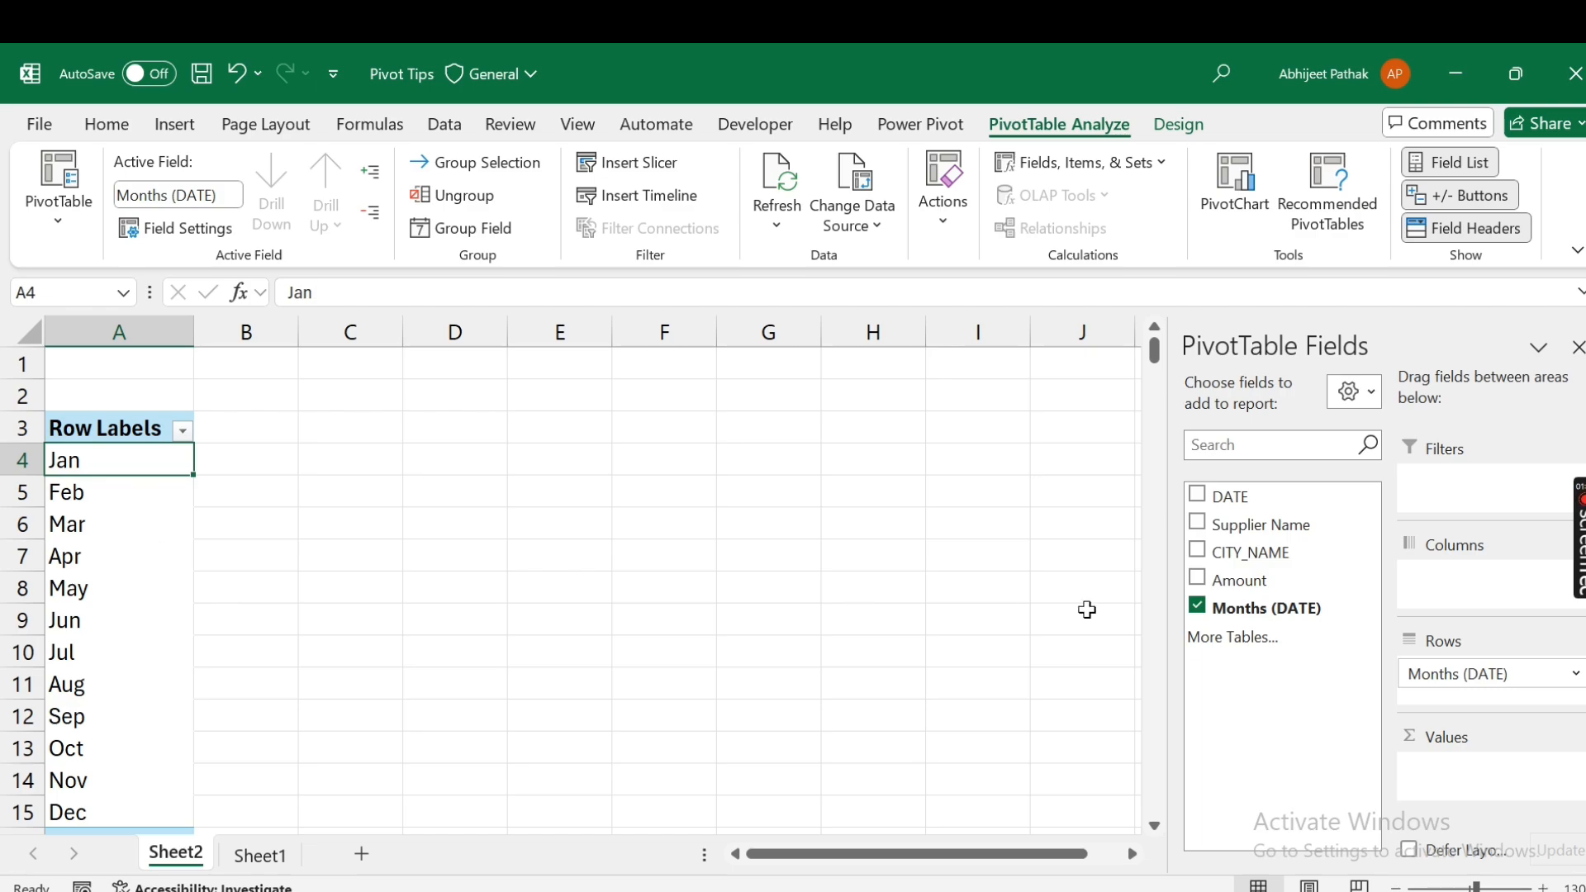
- Add CITY_NAME to the PivotTable rows beneath Months (DATE) and look through the nested cities
left_click_drag(1249, 555, 1416, 697)
scroll(146, 528, "down", 18)
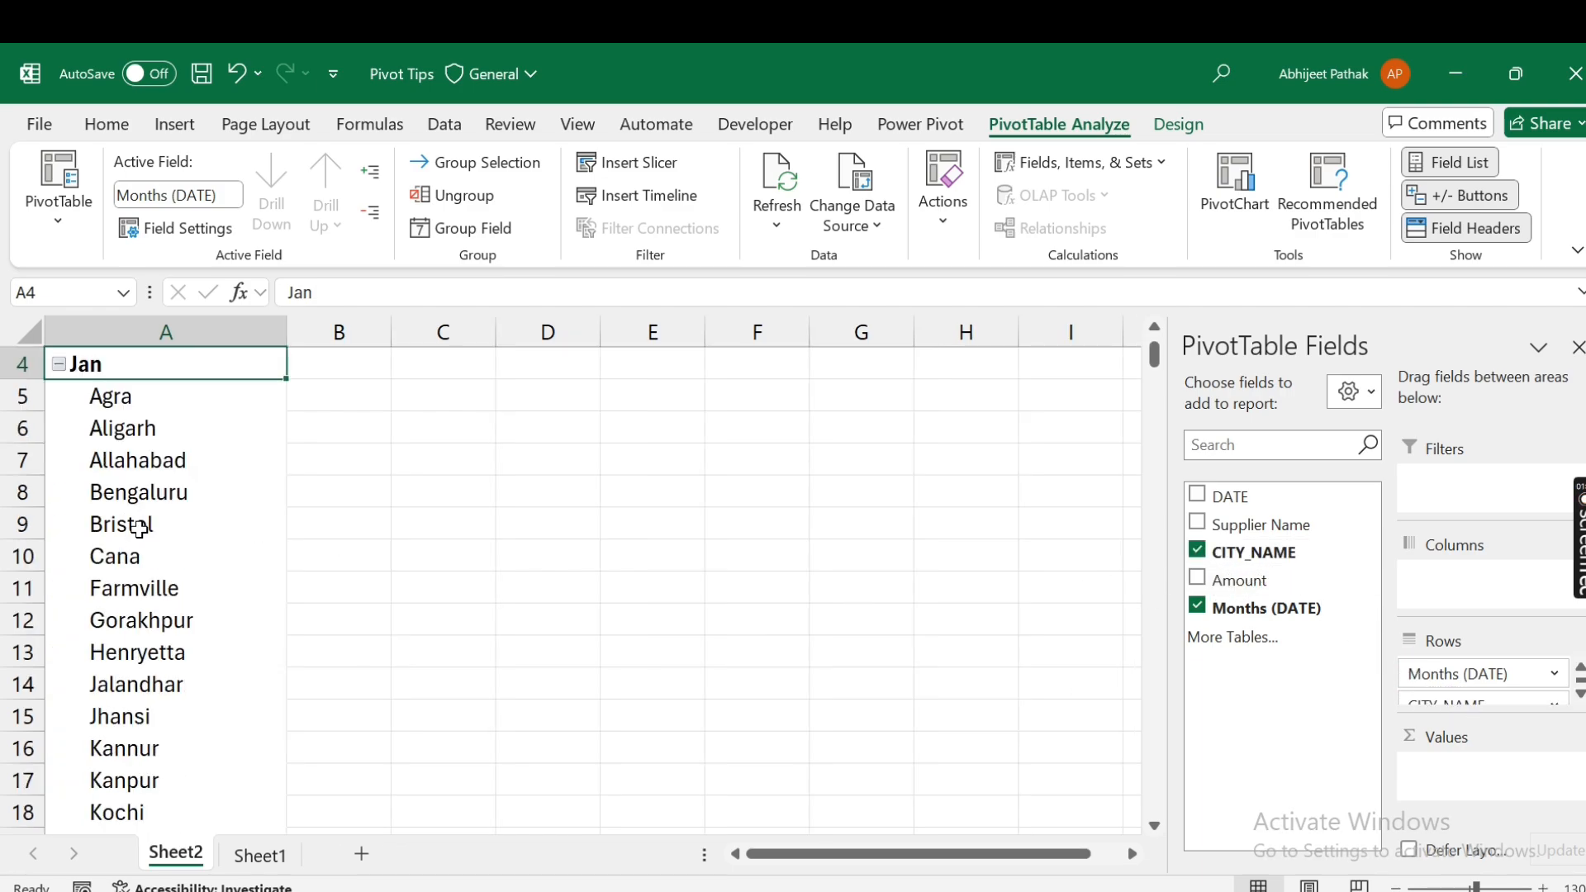
scroll(145, 533, "up", 18)
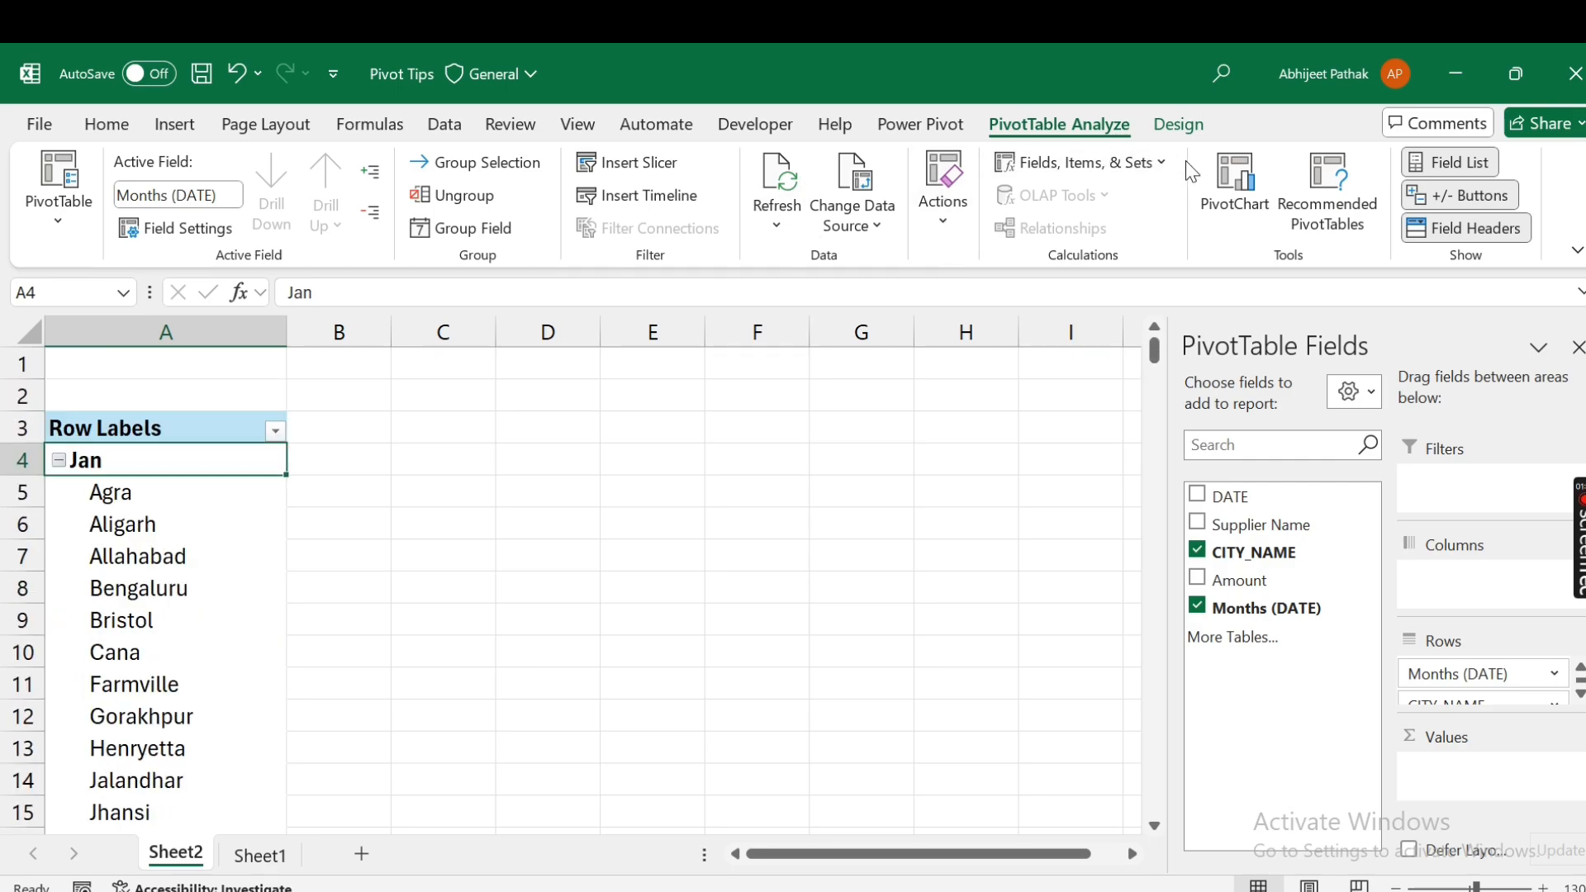
- Switch the PivotTable's report layout to tabular form and check the months and cities in separate columns
left_click(1181, 126)
left_click(212, 228)
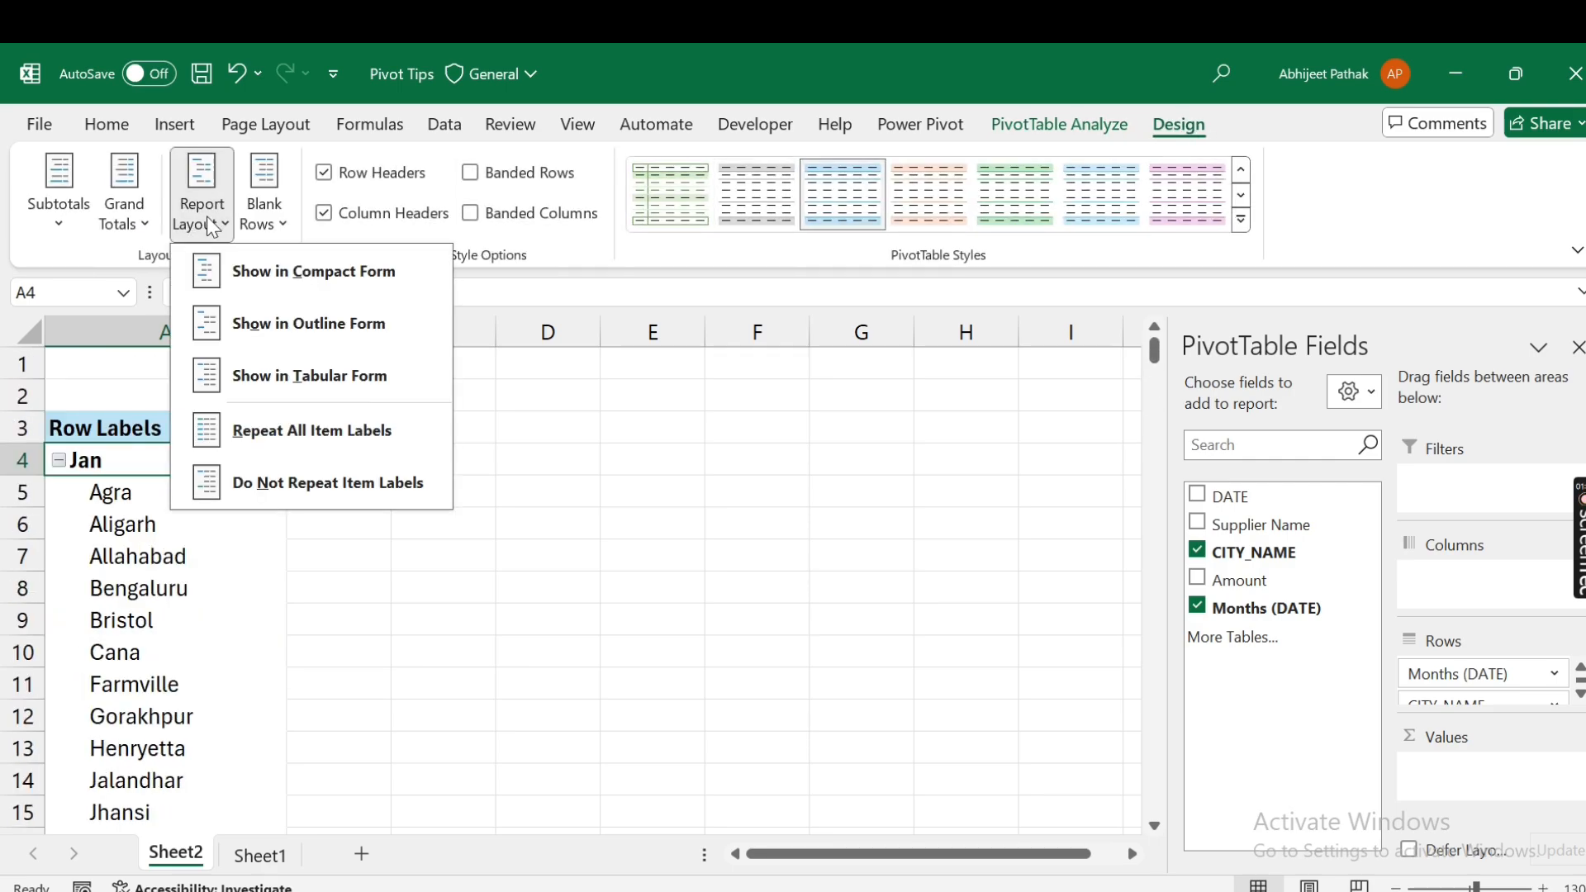
left_click(310, 377)
scroll(344, 531, "down", 6)
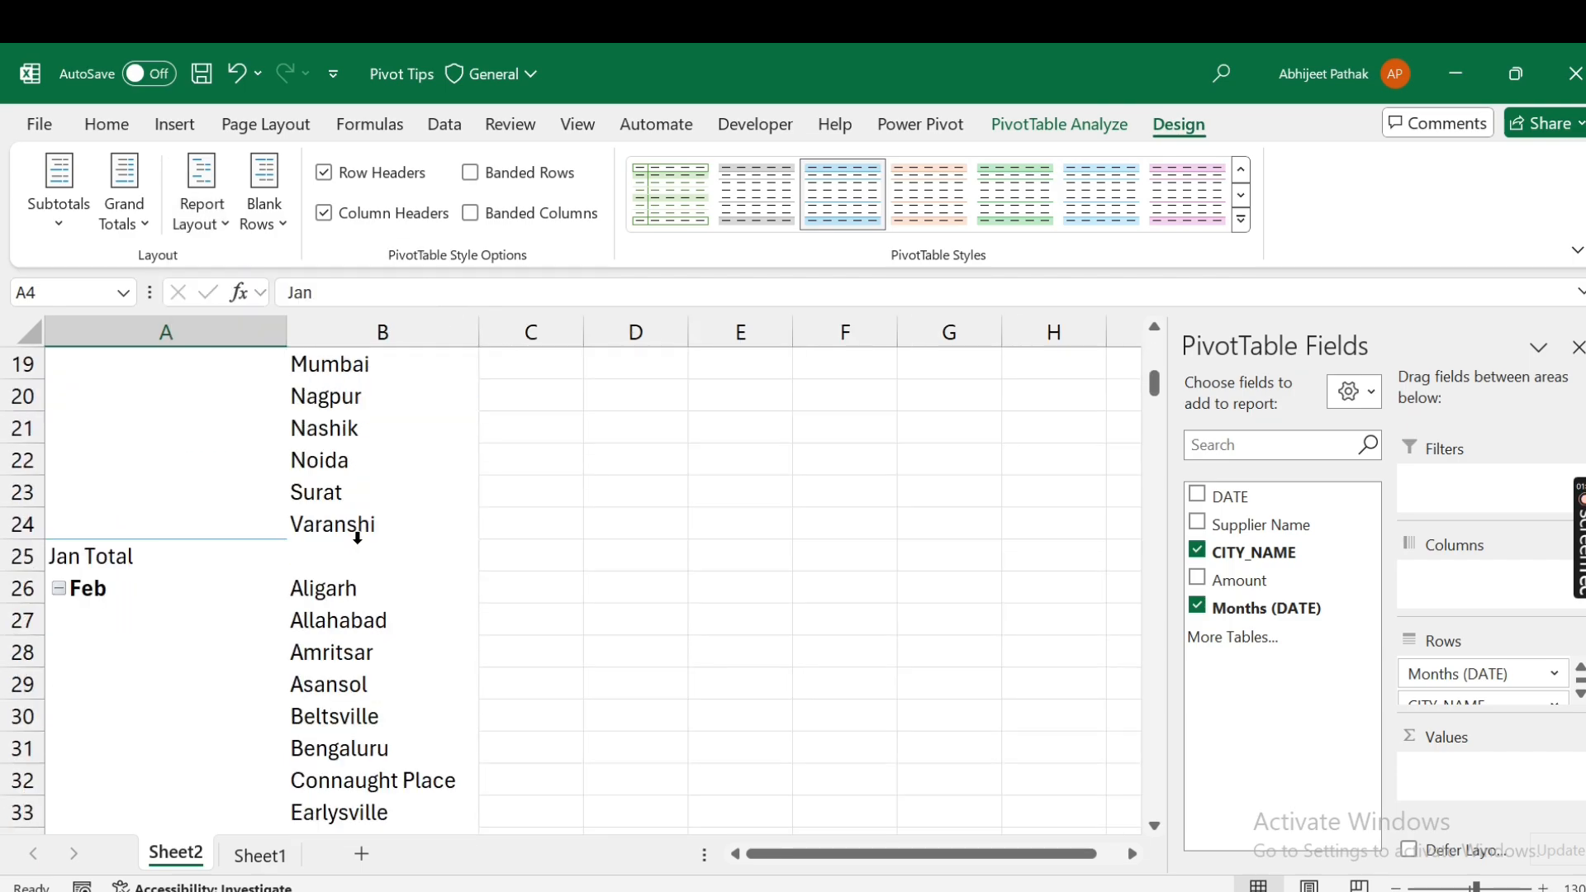
scroll(357, 537, "up", 6)
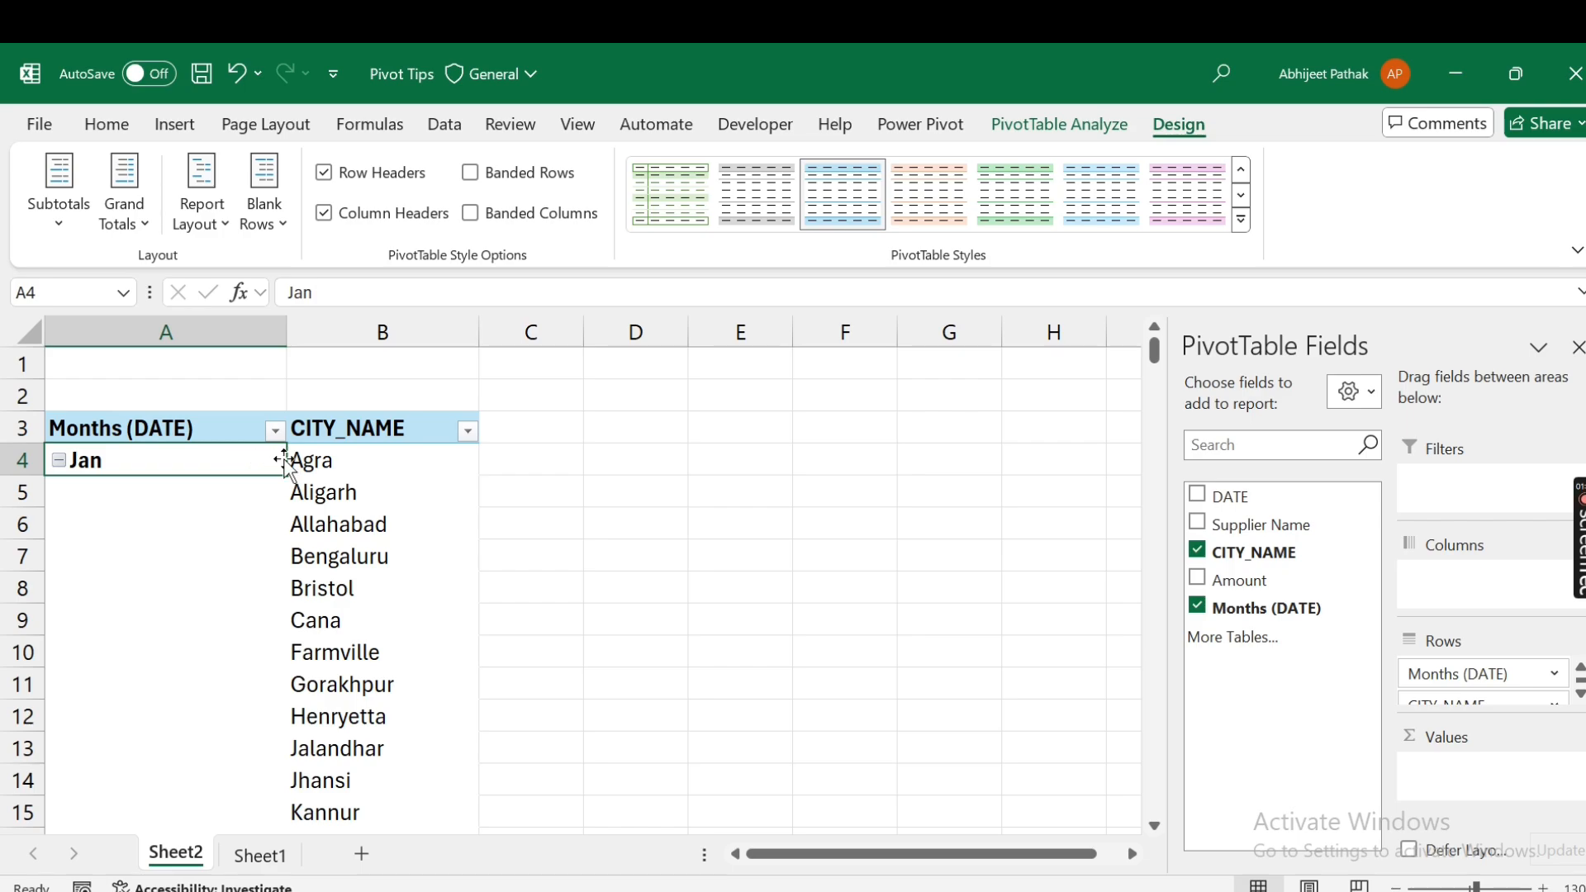
left_click(1082, 128)
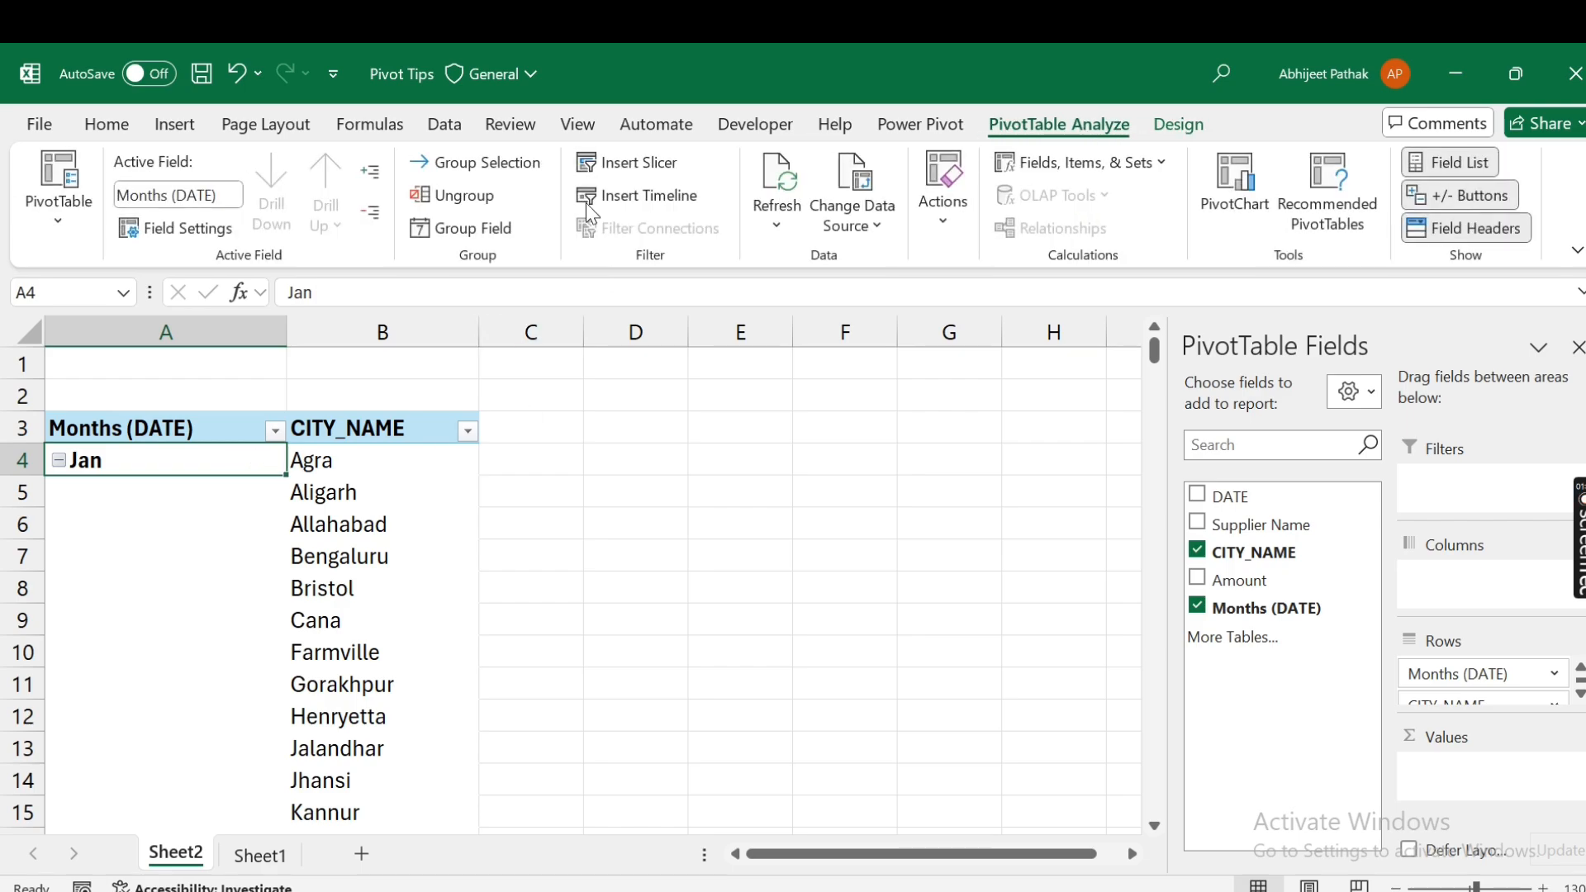
right_click(179, 467)
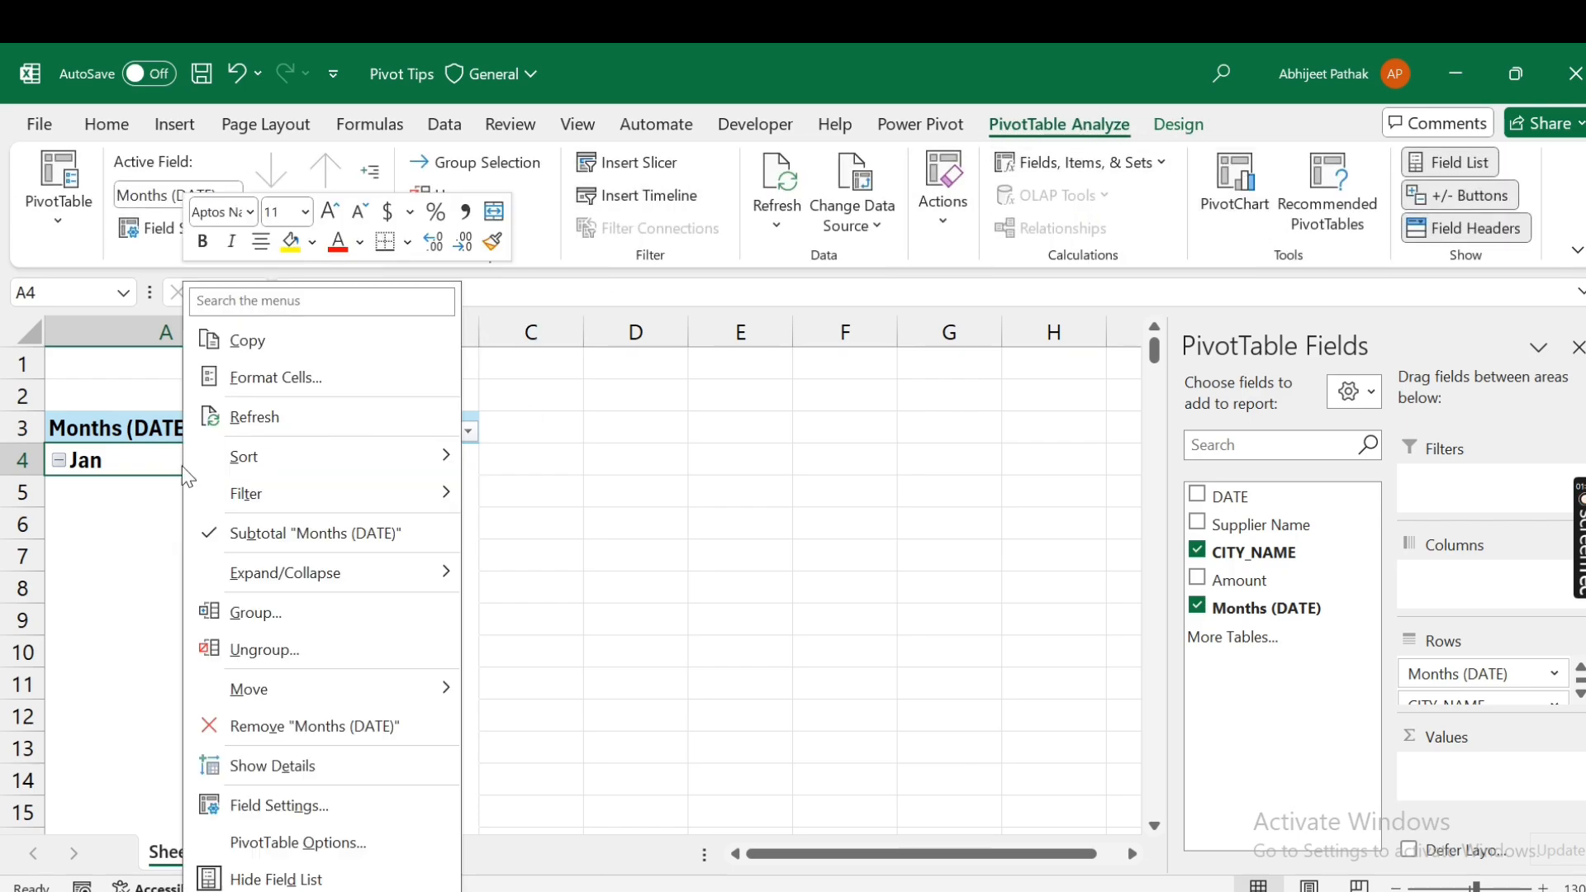
left_click(298, 842)
key("Escape")
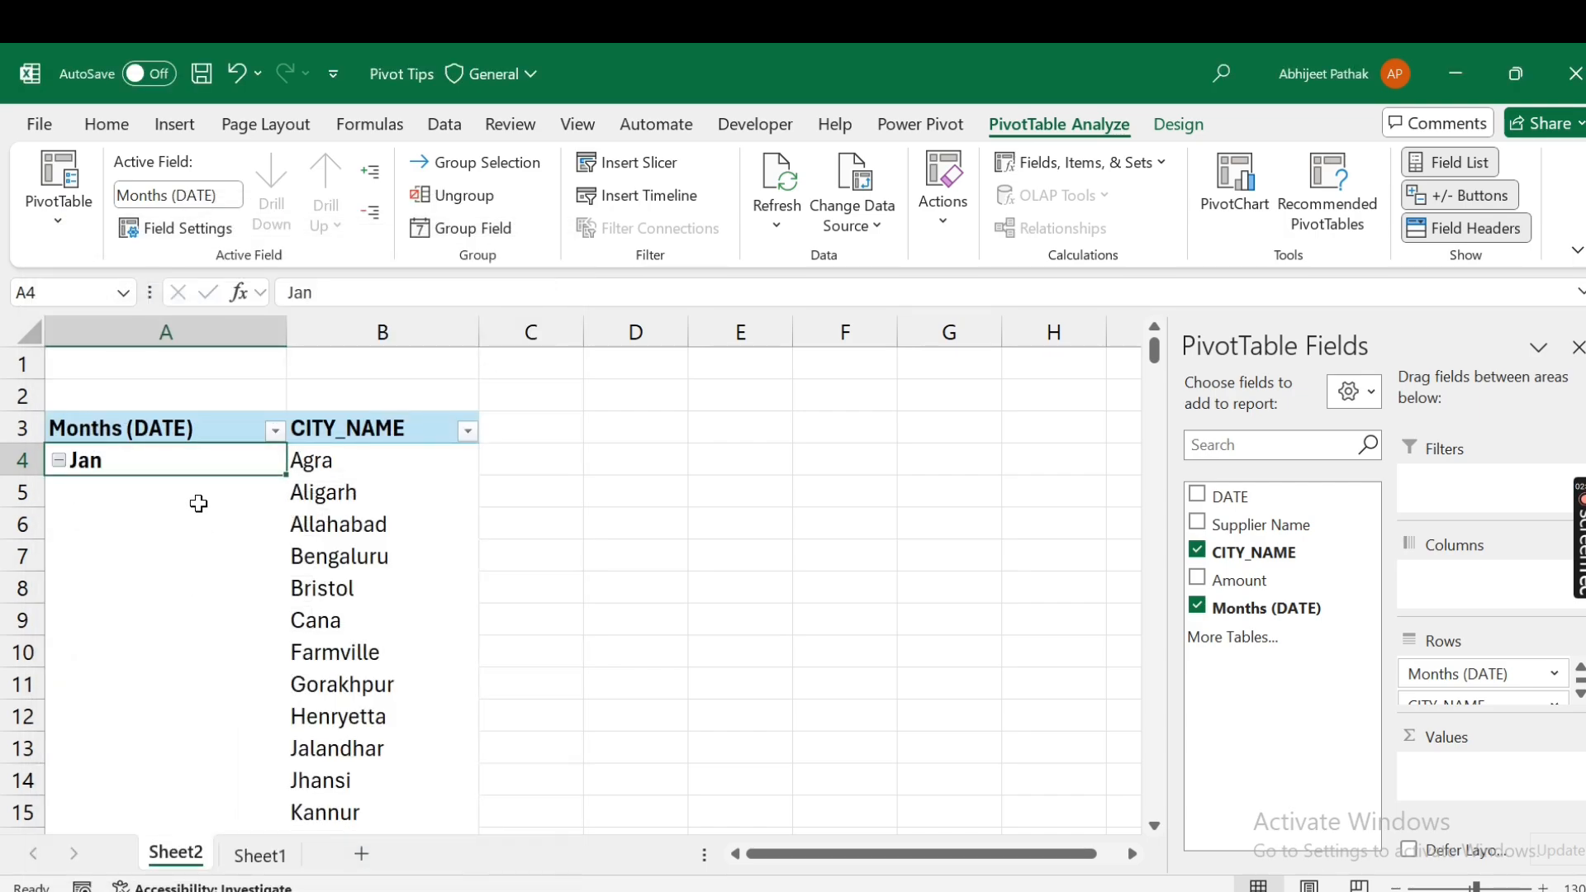
right_click(206, 460)
left_click(302, 805)
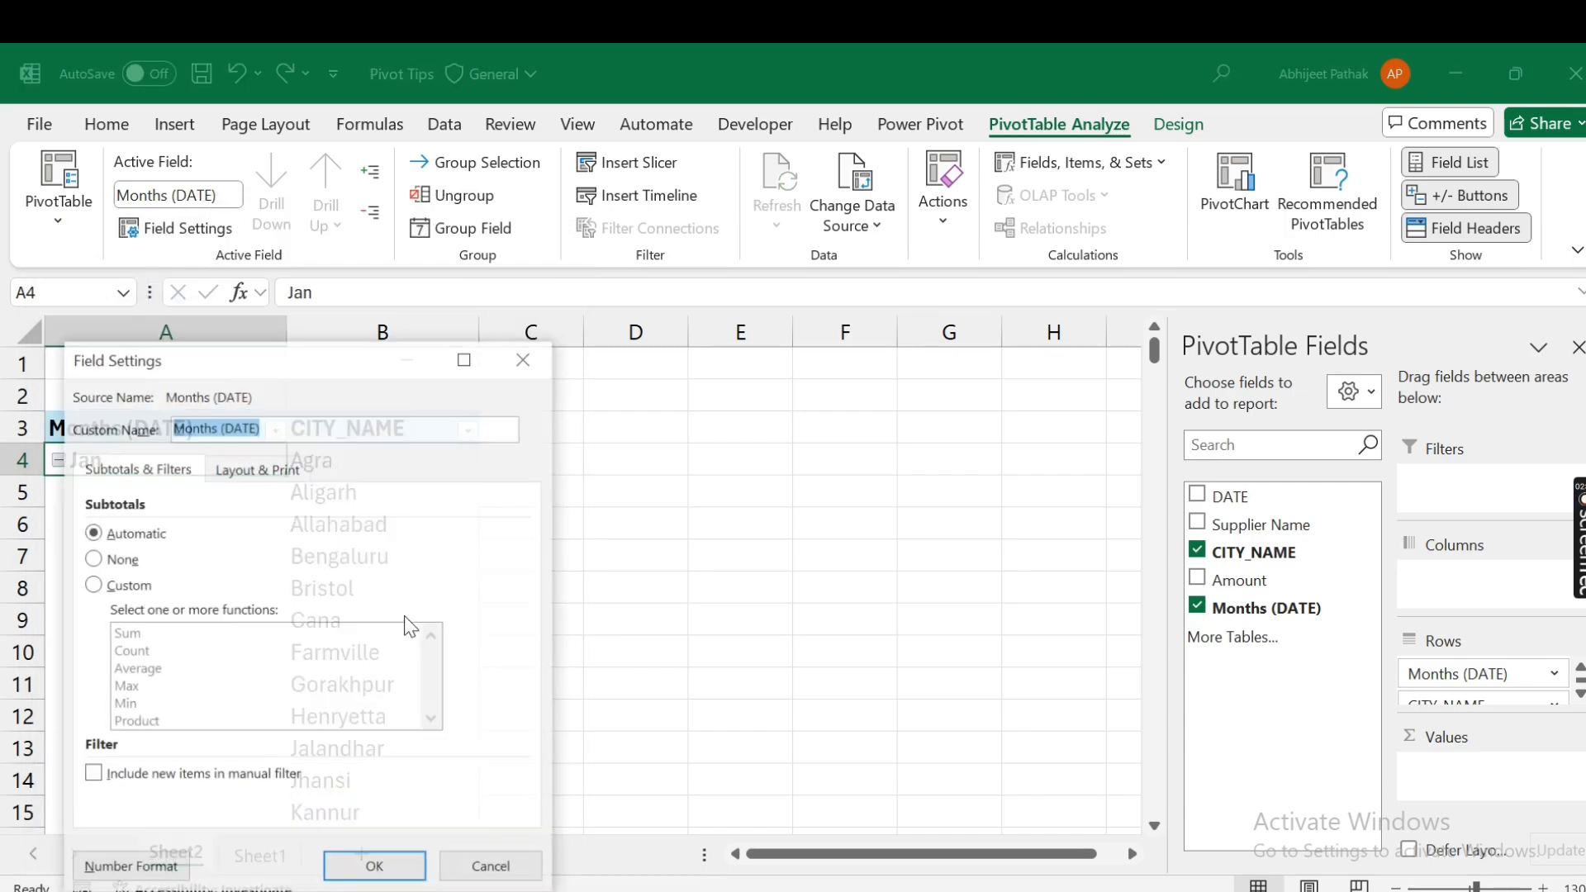
left_click(522, 360)
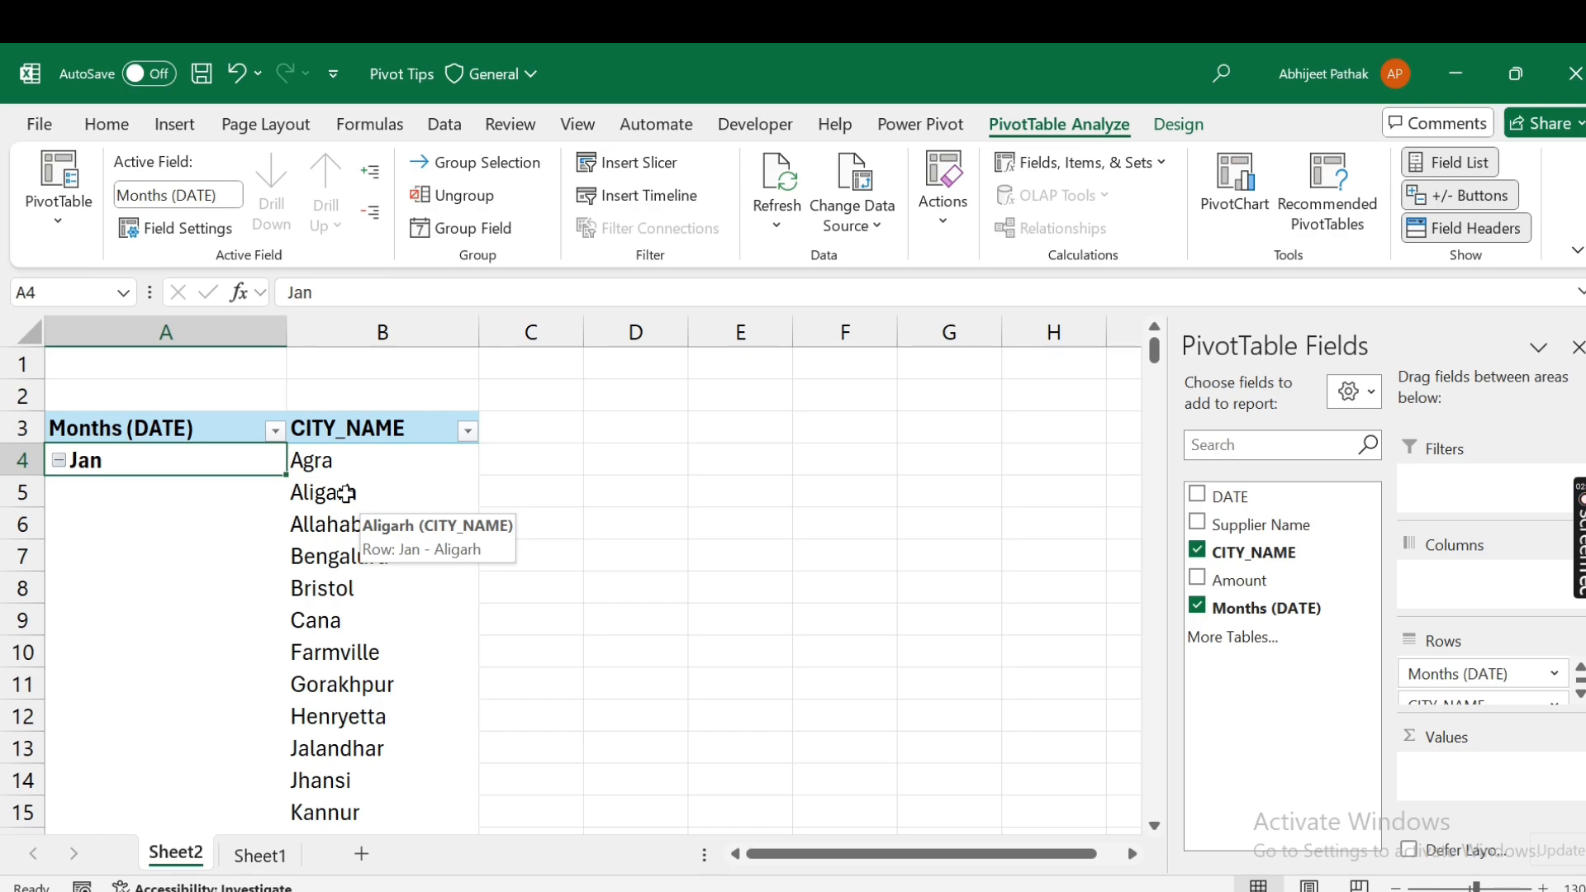
- Add the Amount field to the PivotTable values twice to get two summed amount columns
scroll(337, 525, "down", 18)
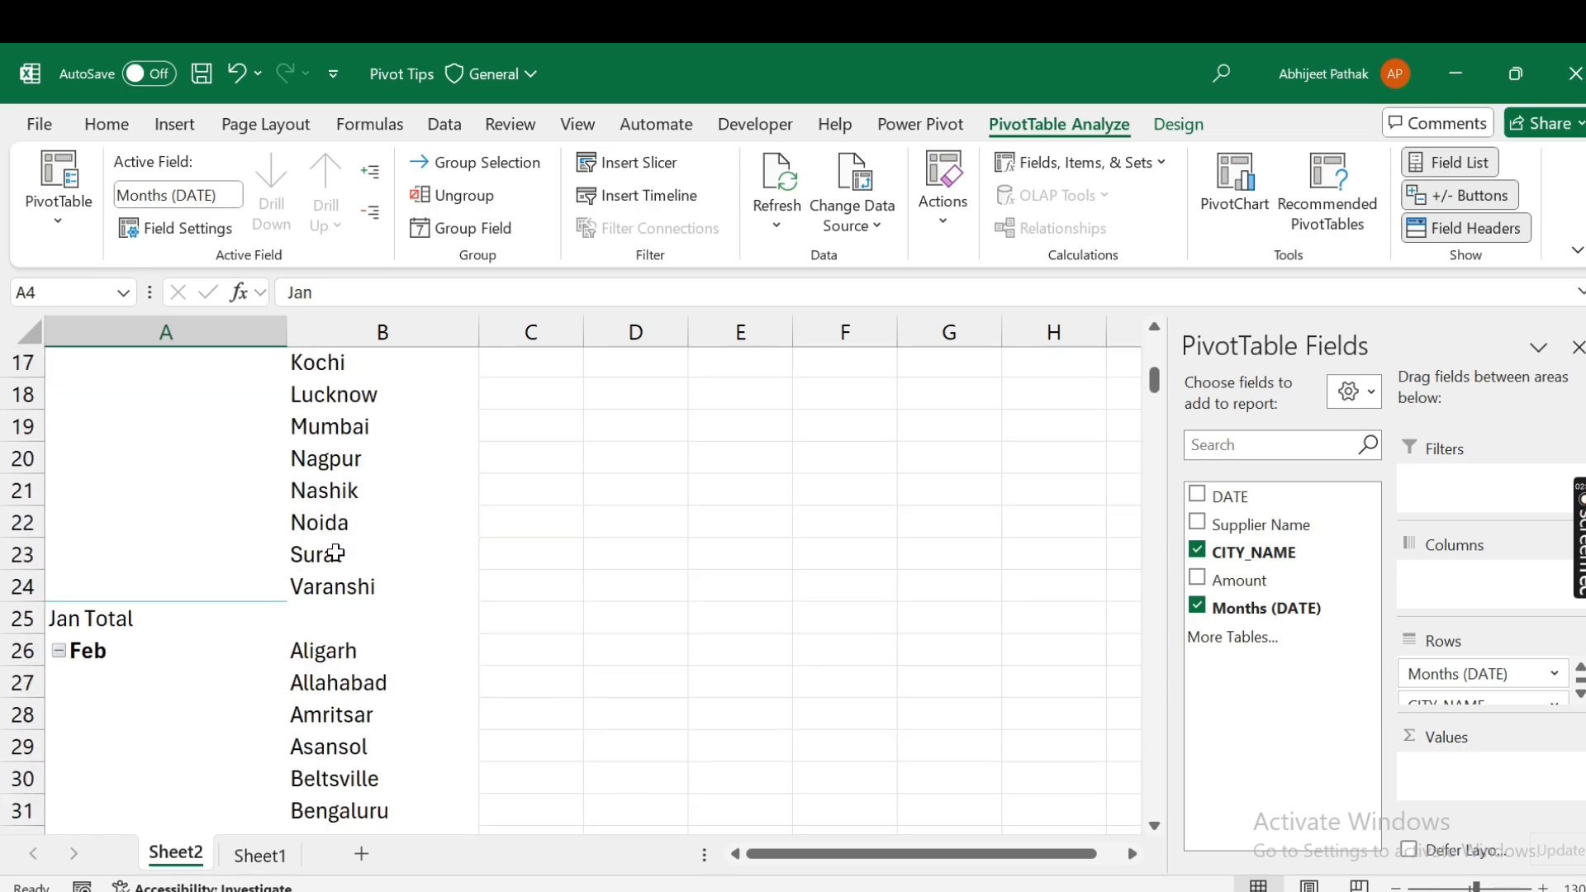
scroll(318, 576, "up", 18)
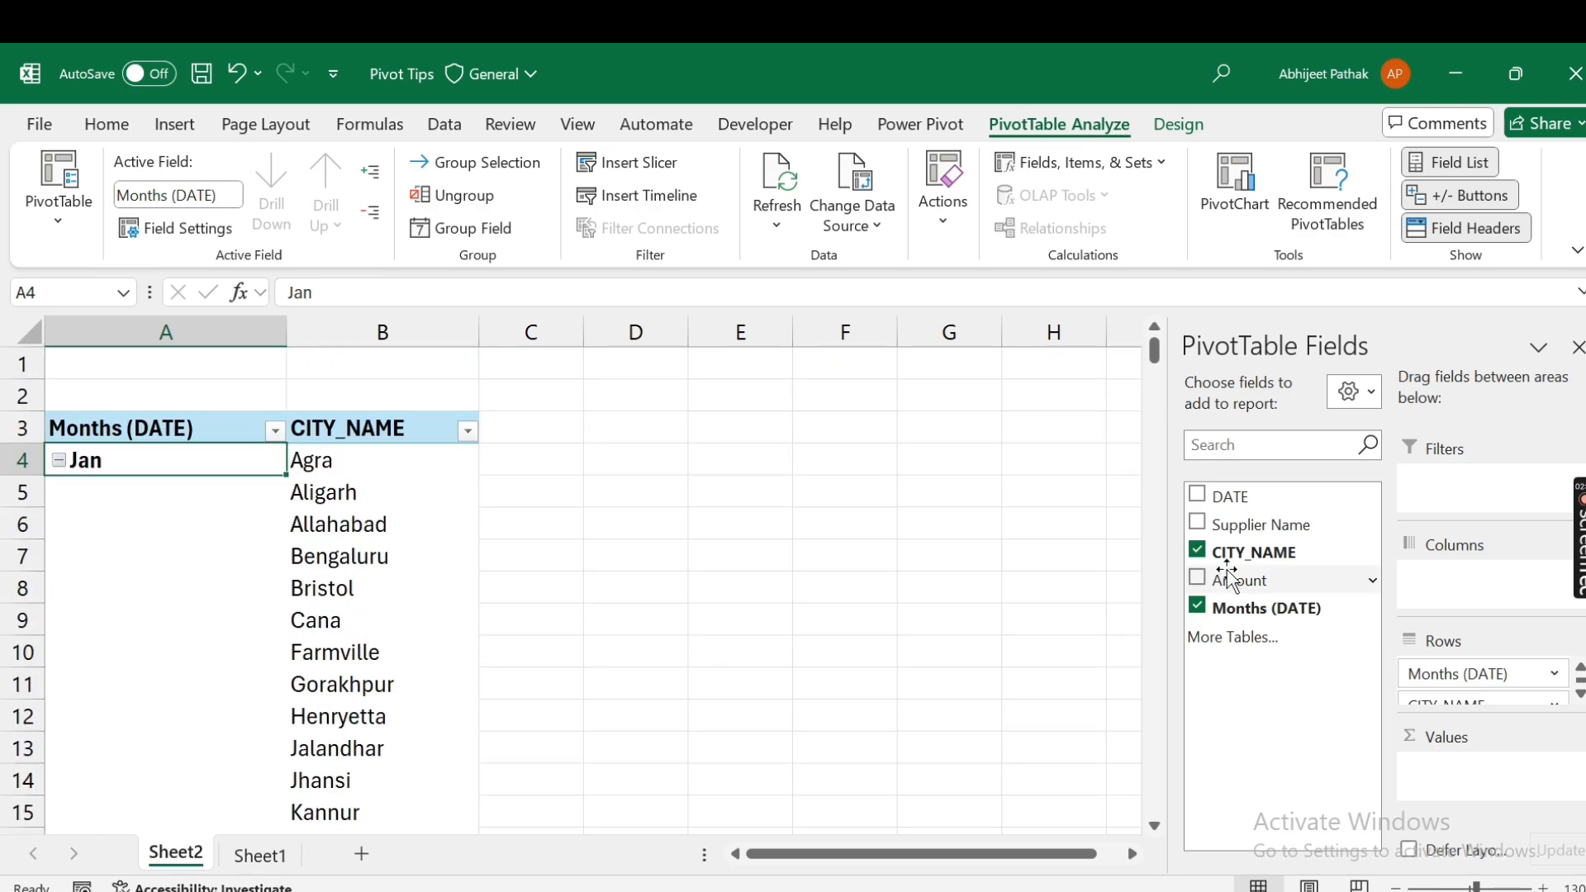
left_click_drag(1237, 580, 1464, 801)
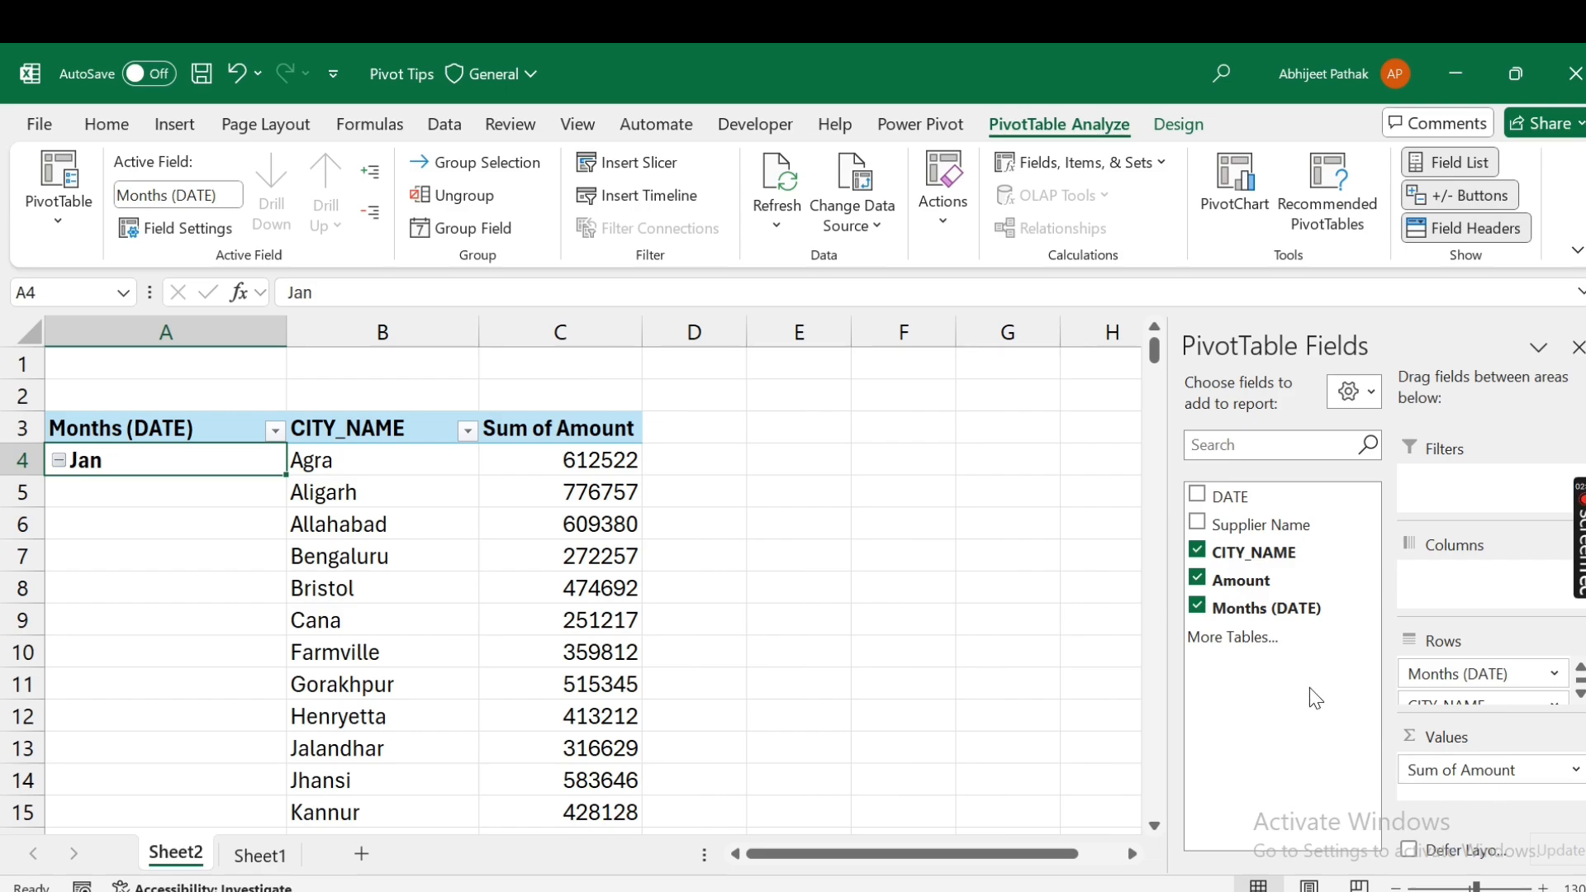
left_click_drag(1239, 580, 1478, 809)
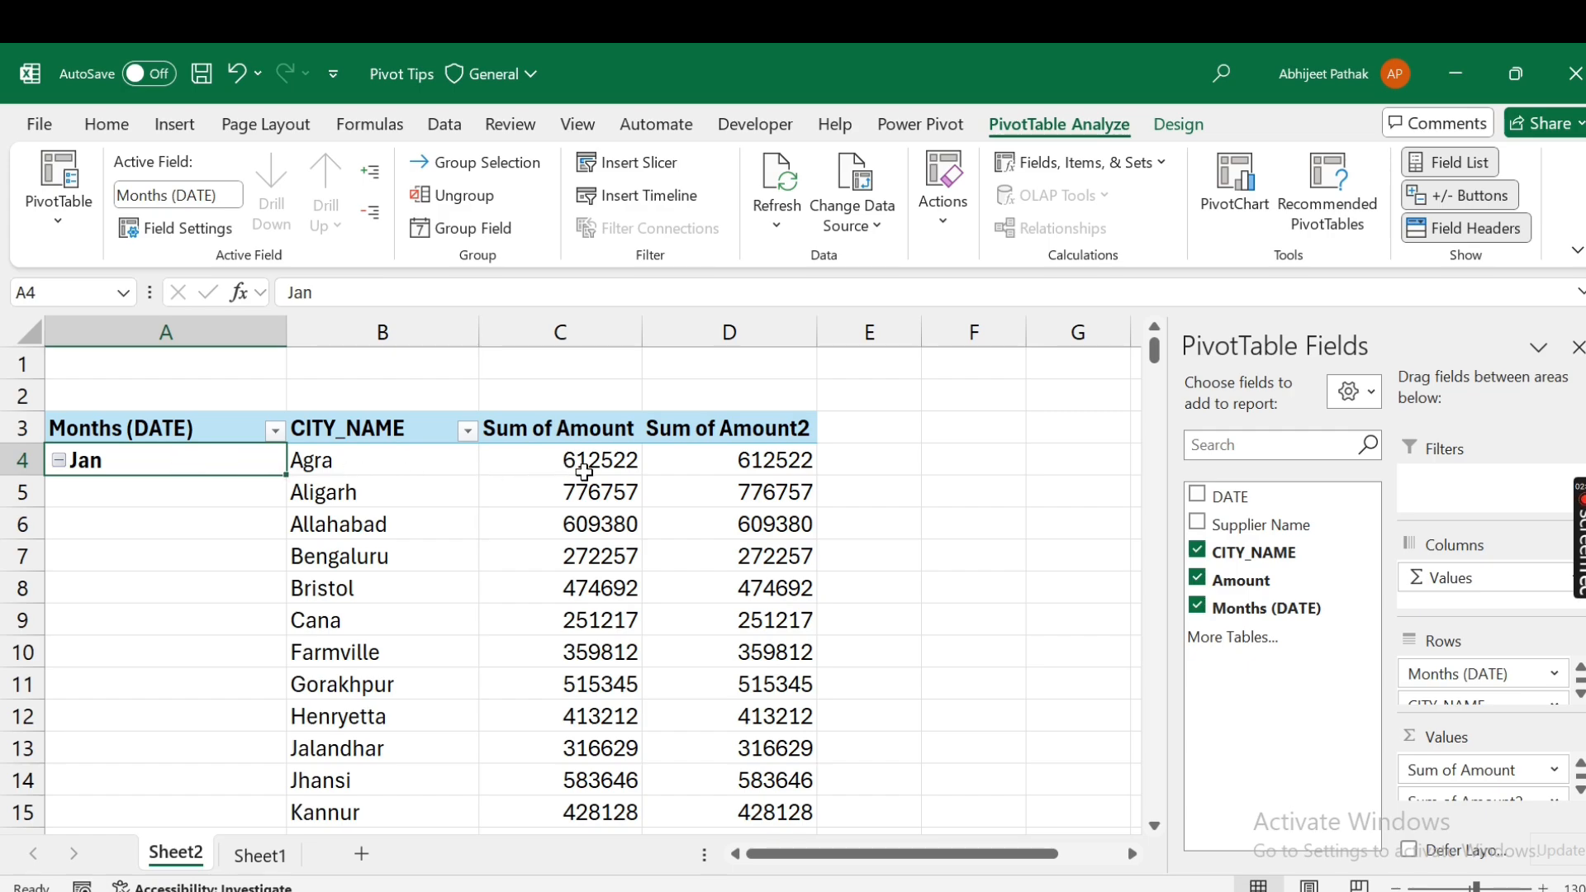
- Compare the city amounts and the January total across both amount columns, and select Aligarh's January value in Sum of Amount
mouse_move(600, 472)
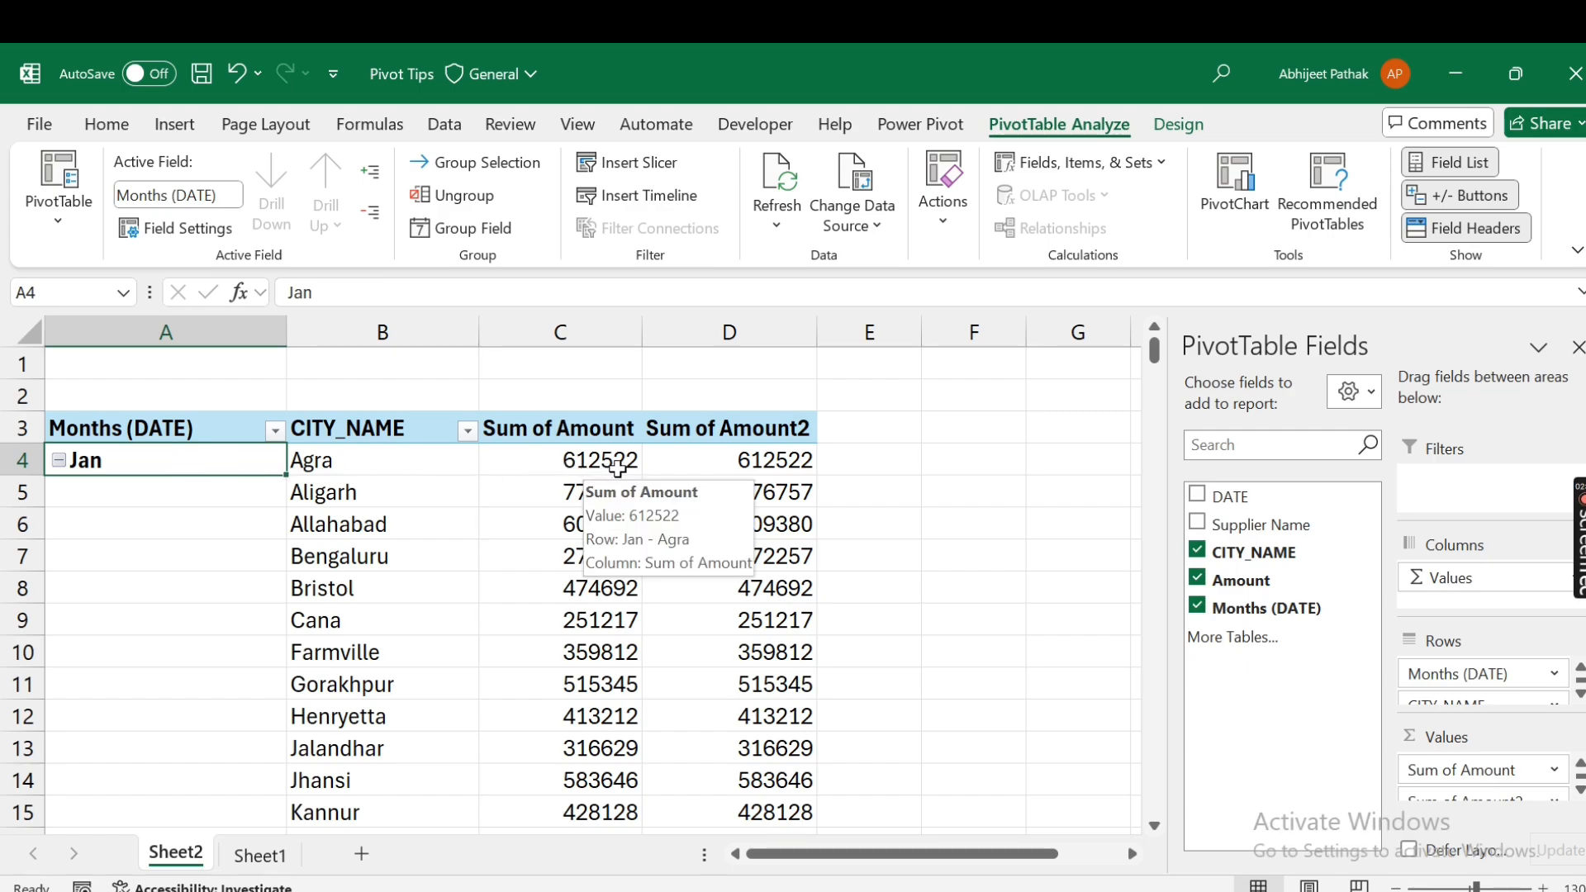
scroll(577, 521, "down", 5)
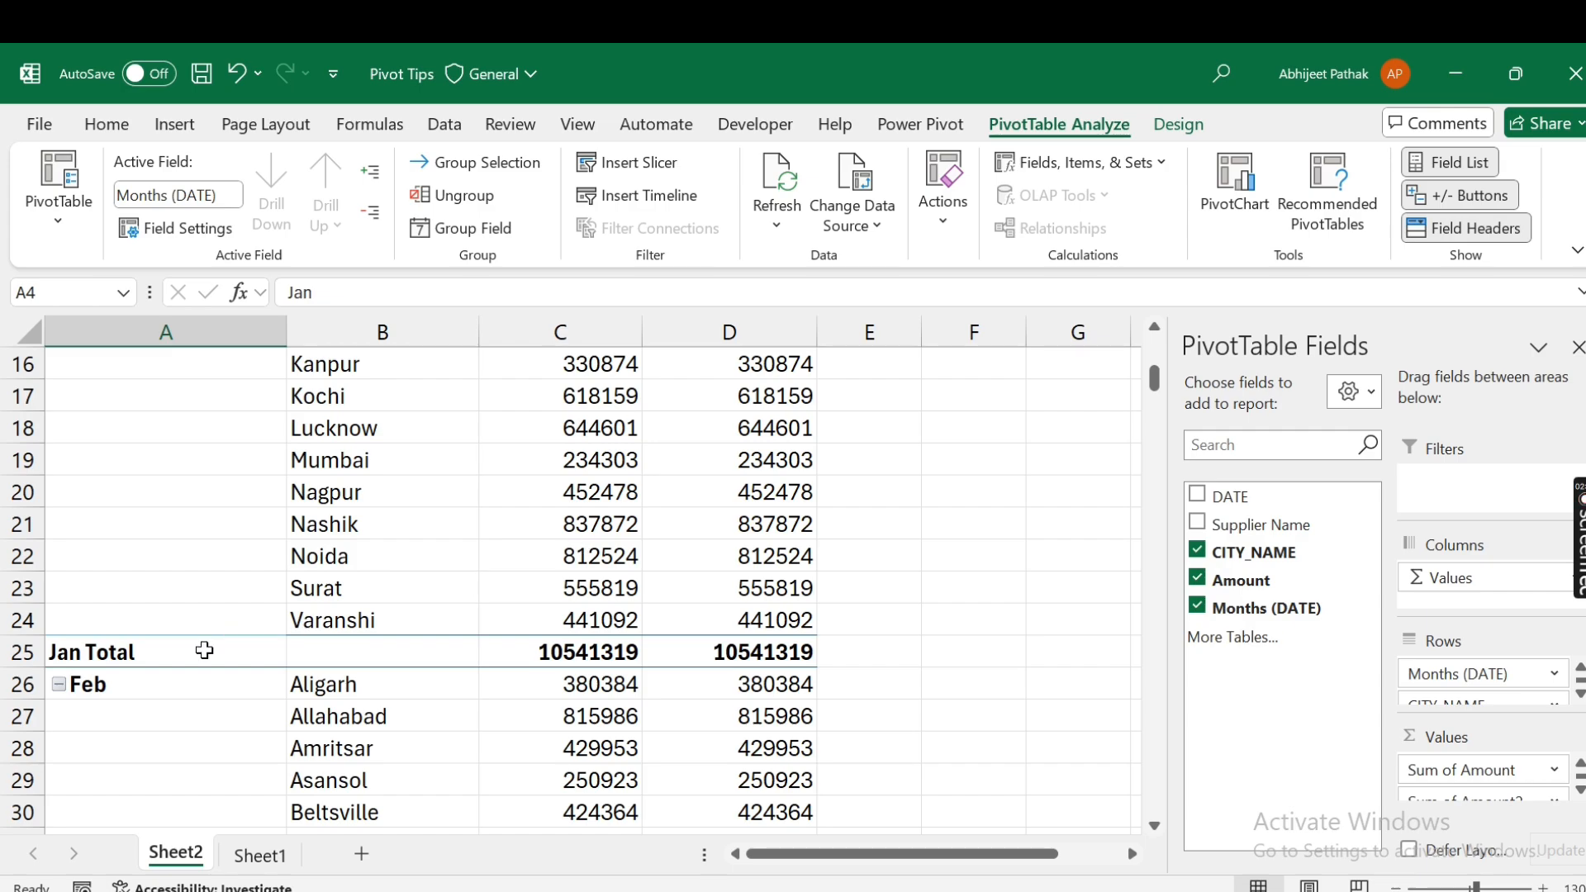
scroll(379, 693, "down", 1)
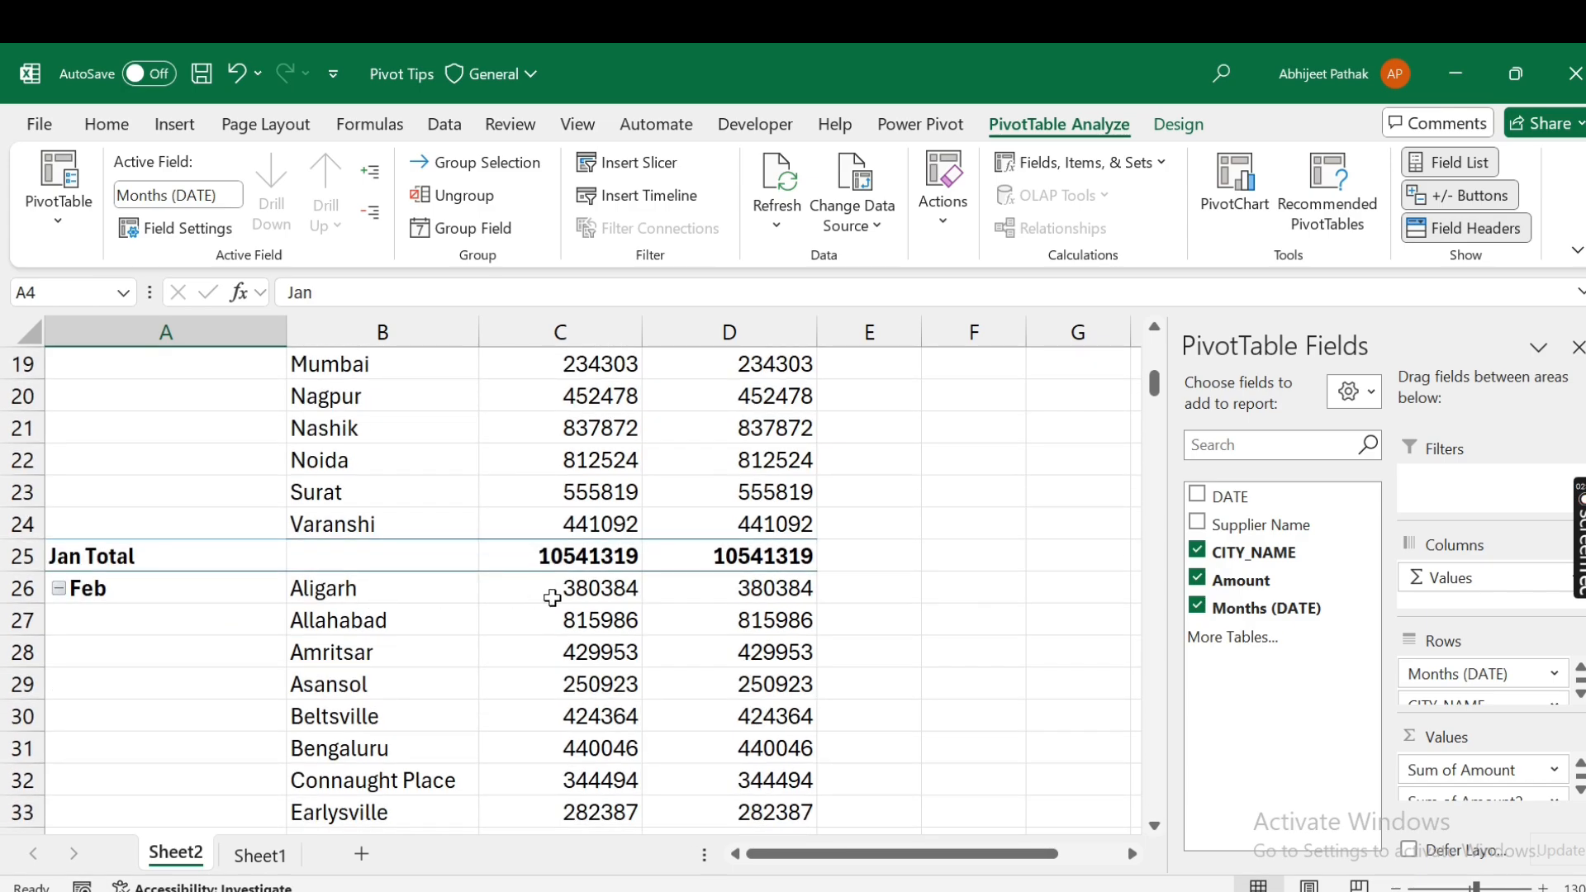
scroll(630, 602, "up", 6)
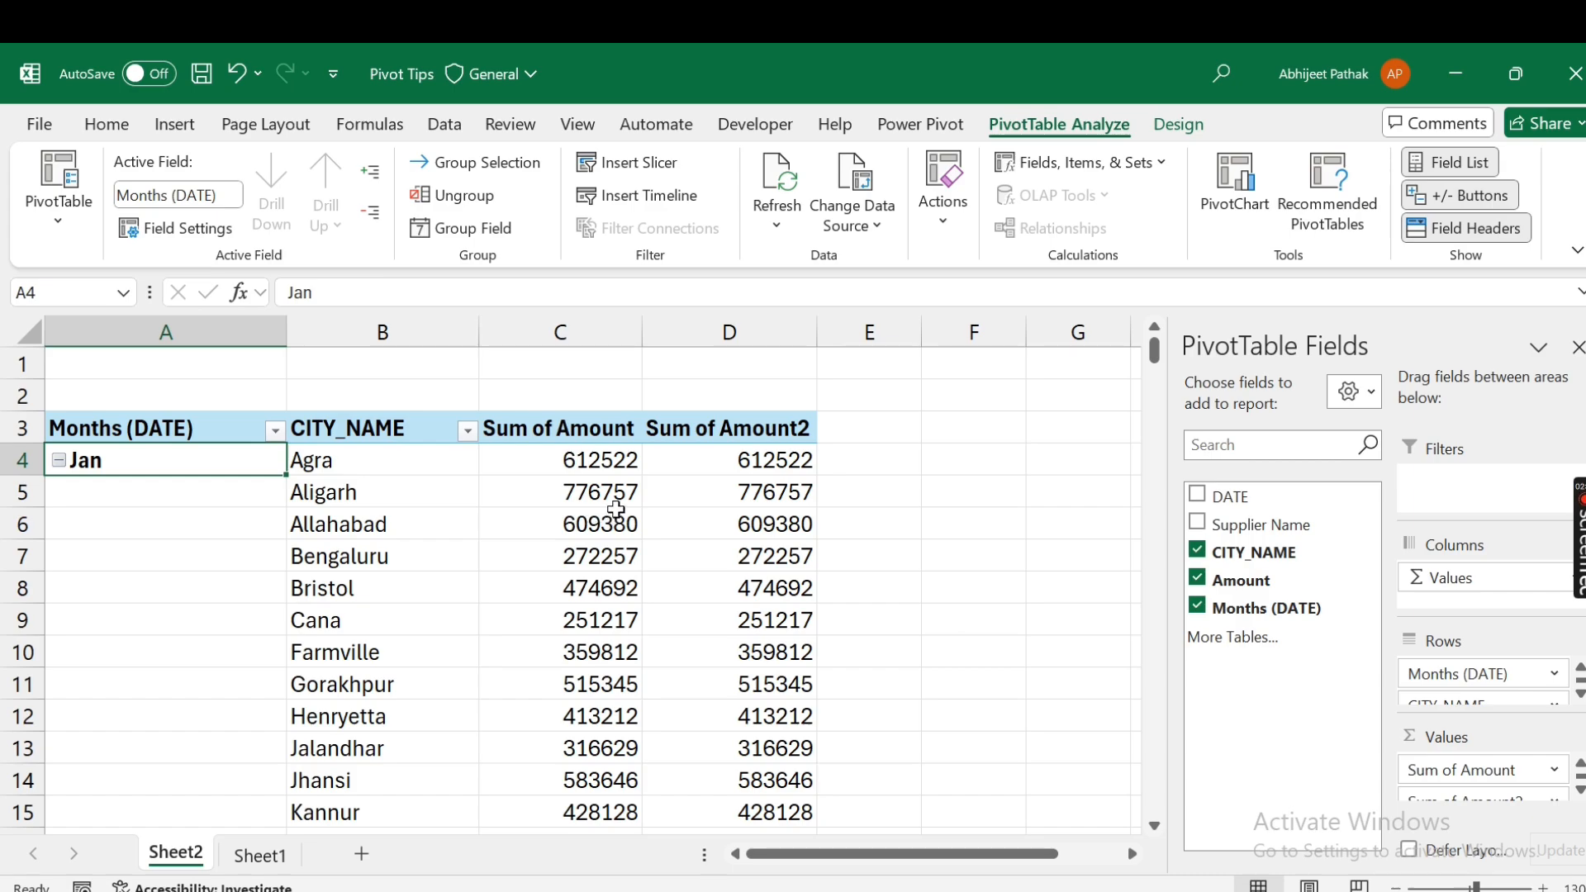
left_click(618, 498)
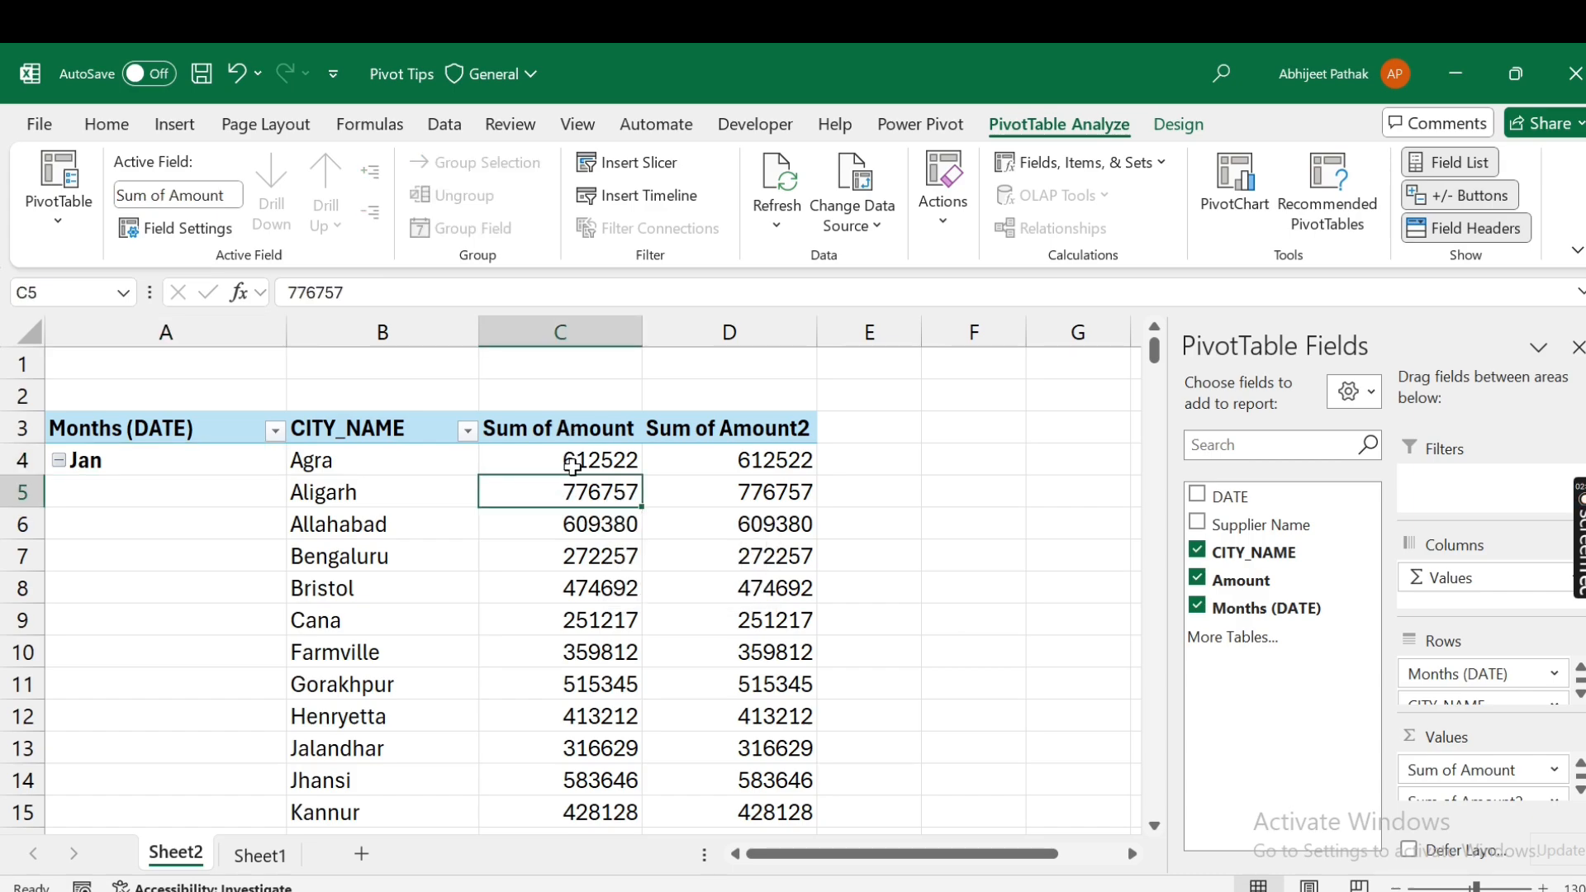
- Examine the January and February city amounts in Sum of Amount and Sum of Amount2
scroll(570, 495, "down", 17)
scroll(594, 615, "up", 17)
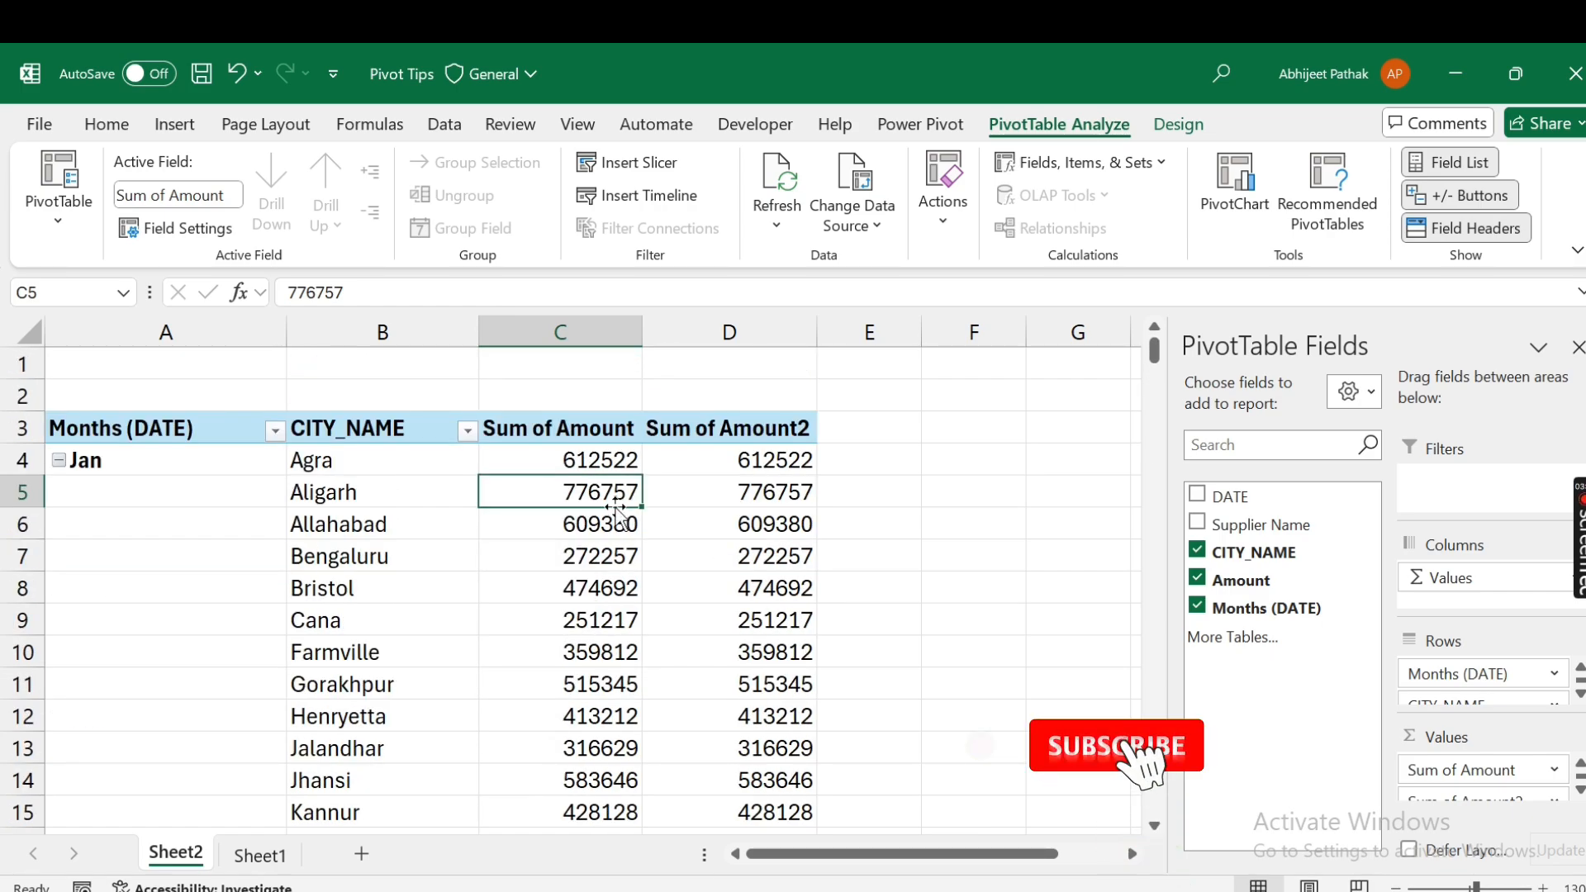
scroll(607, 627, "down", 4)
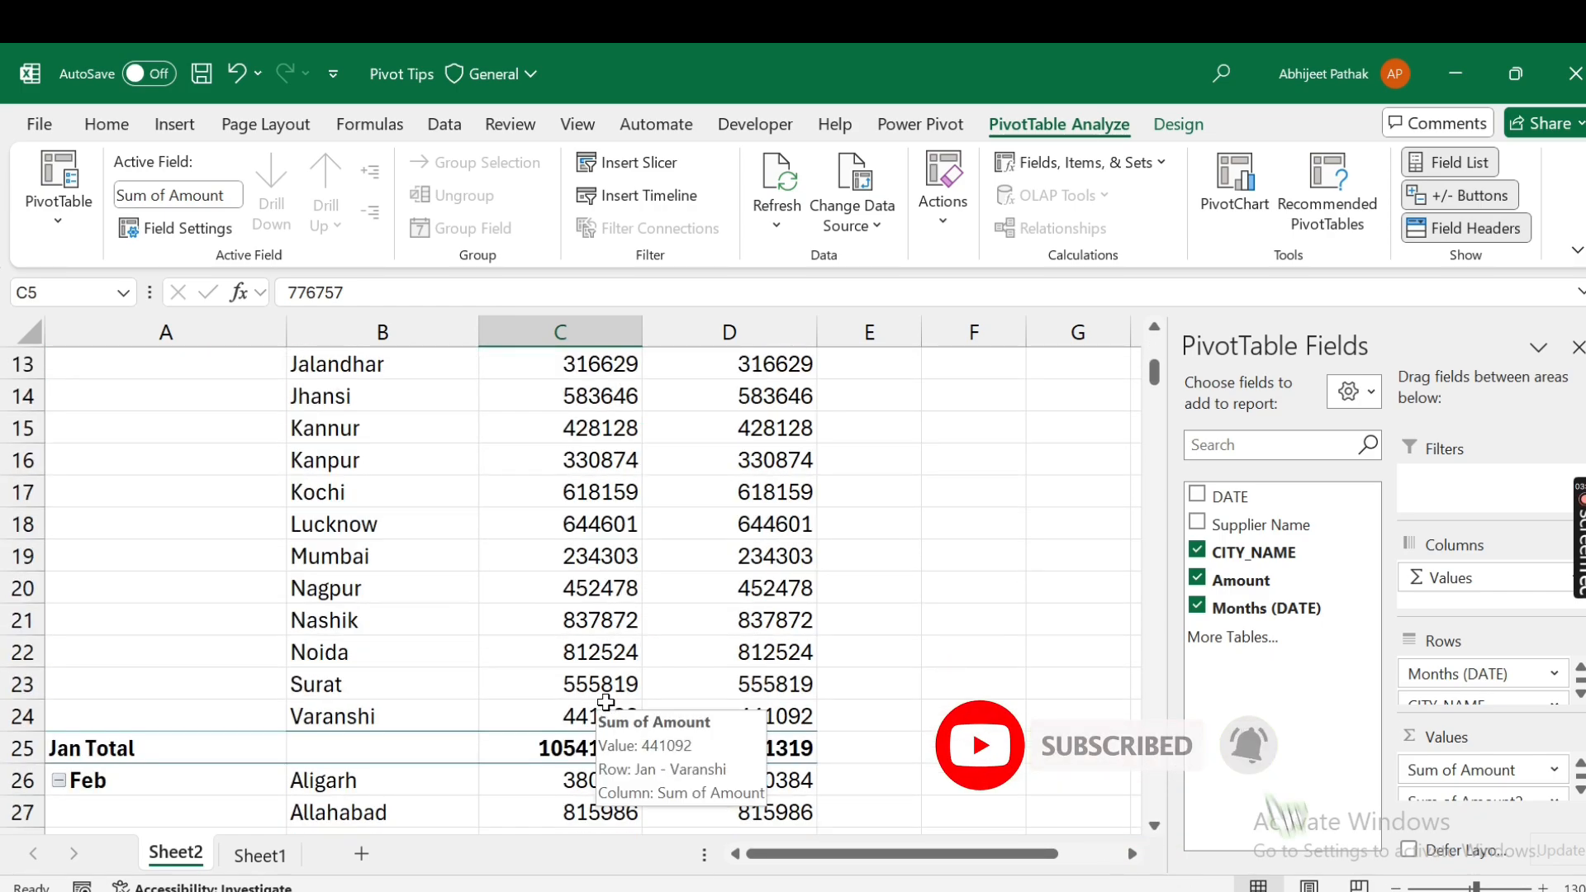
scroll(605, 702, "up", 4)
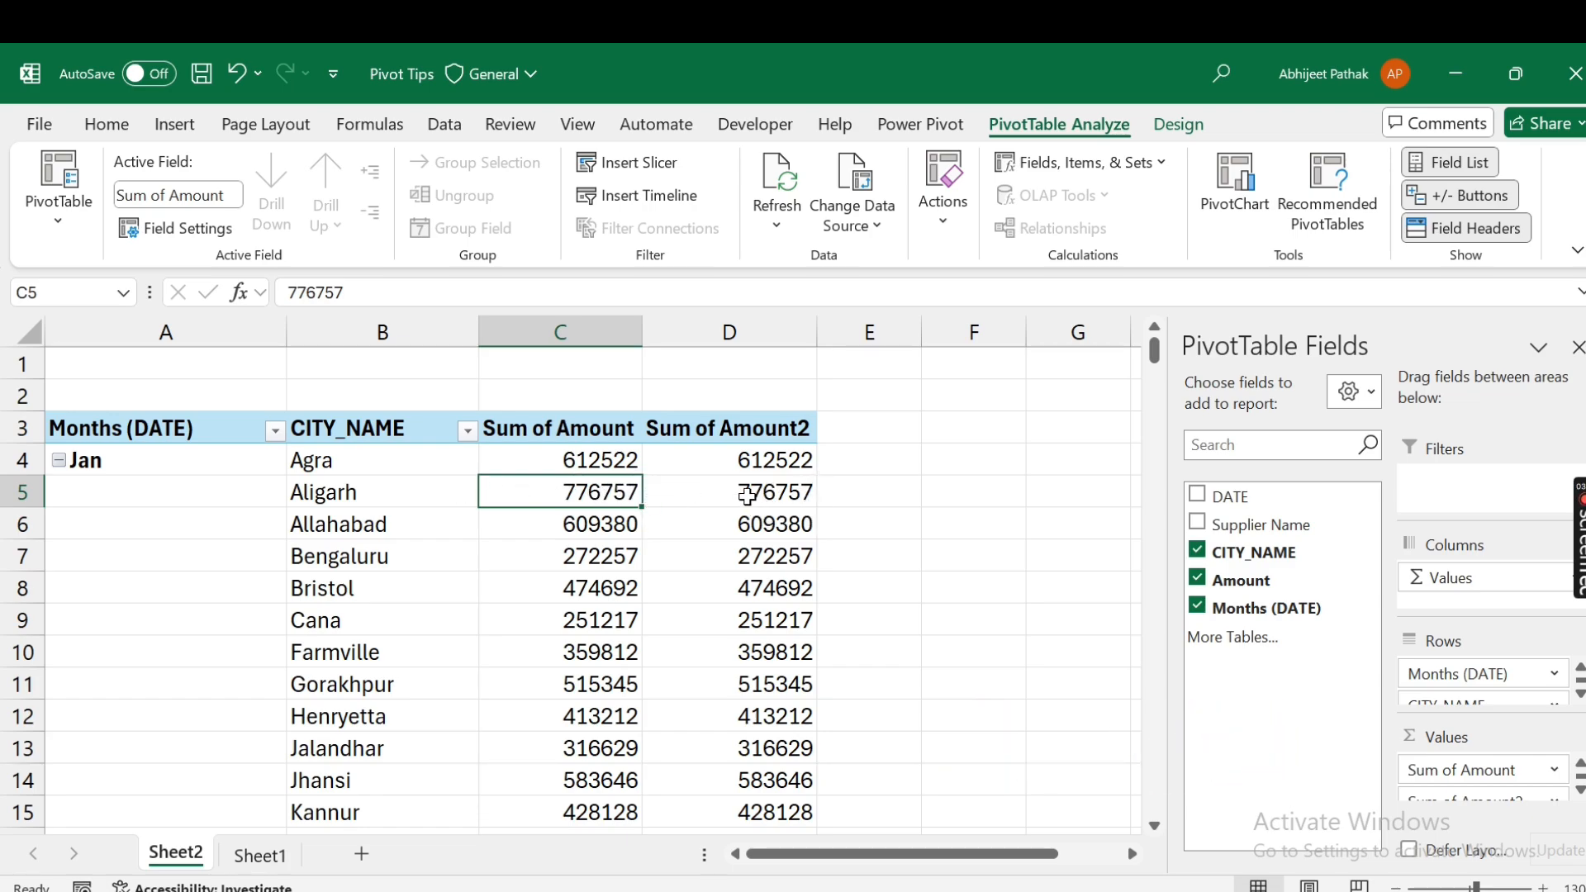
mouse_move(748, 496)
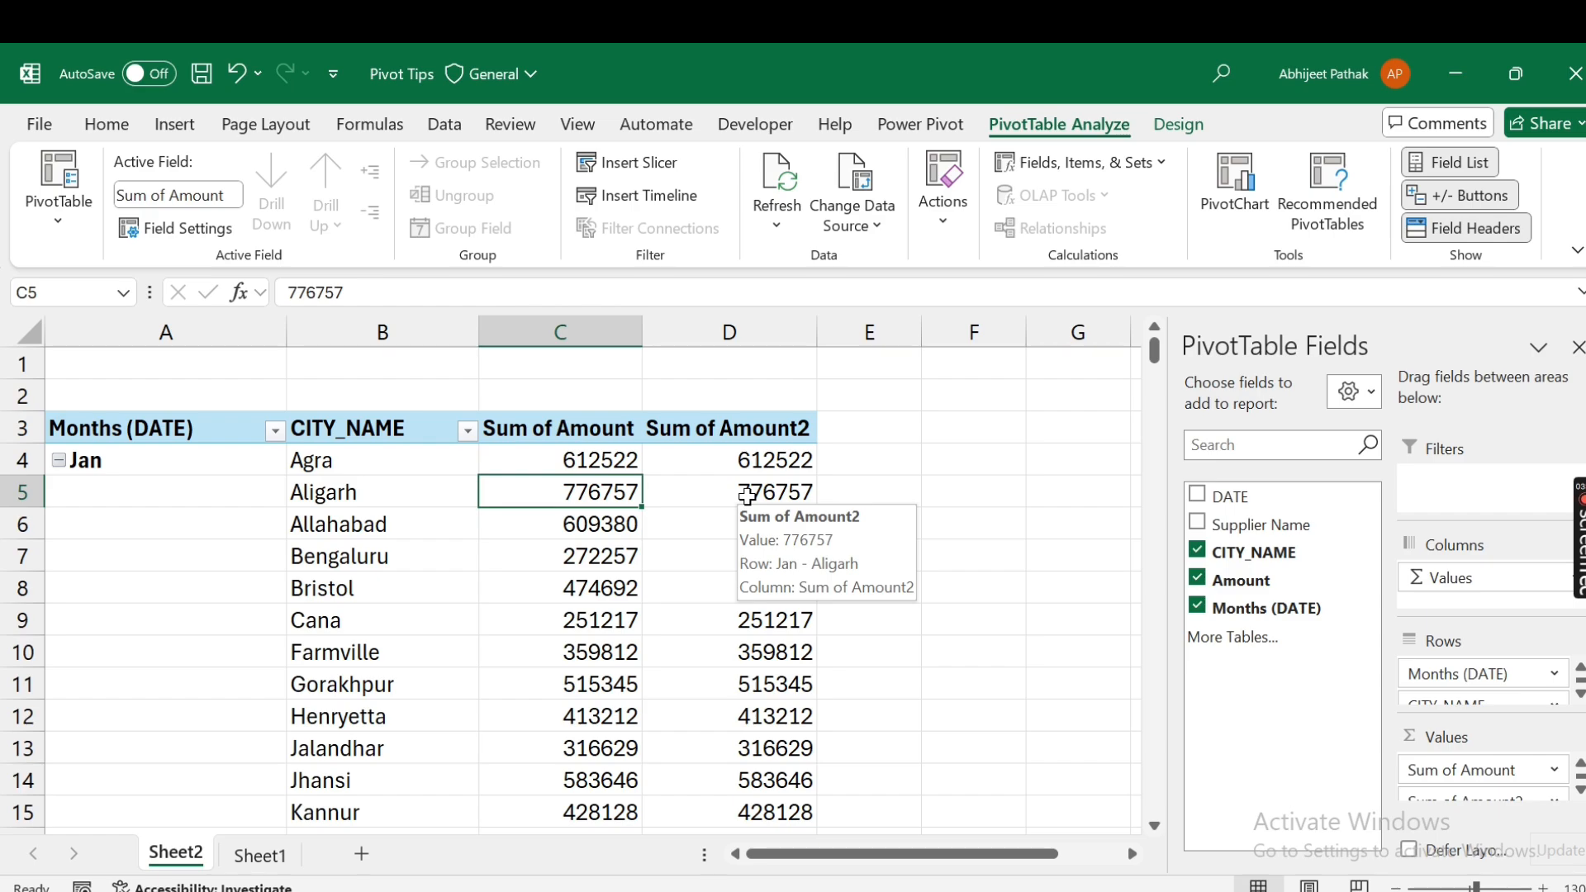
scroll(731, 521, "down", 3)
scroll(731, 525, "up", 3)
- Show Sum of Amount2 as % Difference From, with Months (DATE) as base field and (previous) as base item
left_click(748, 493)
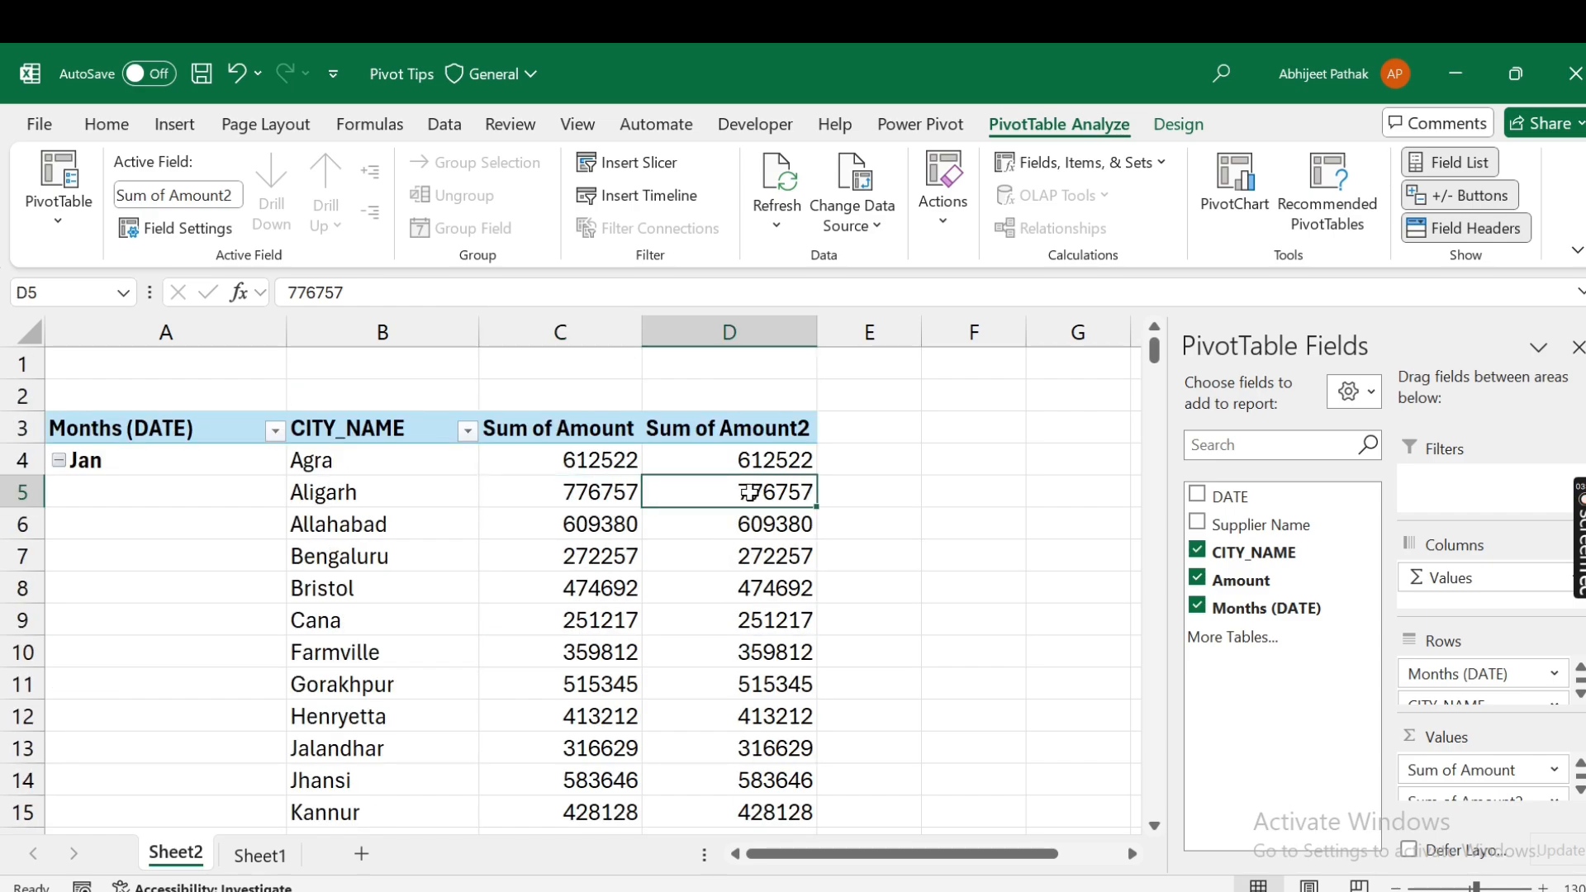
mouse_move(748, 493)
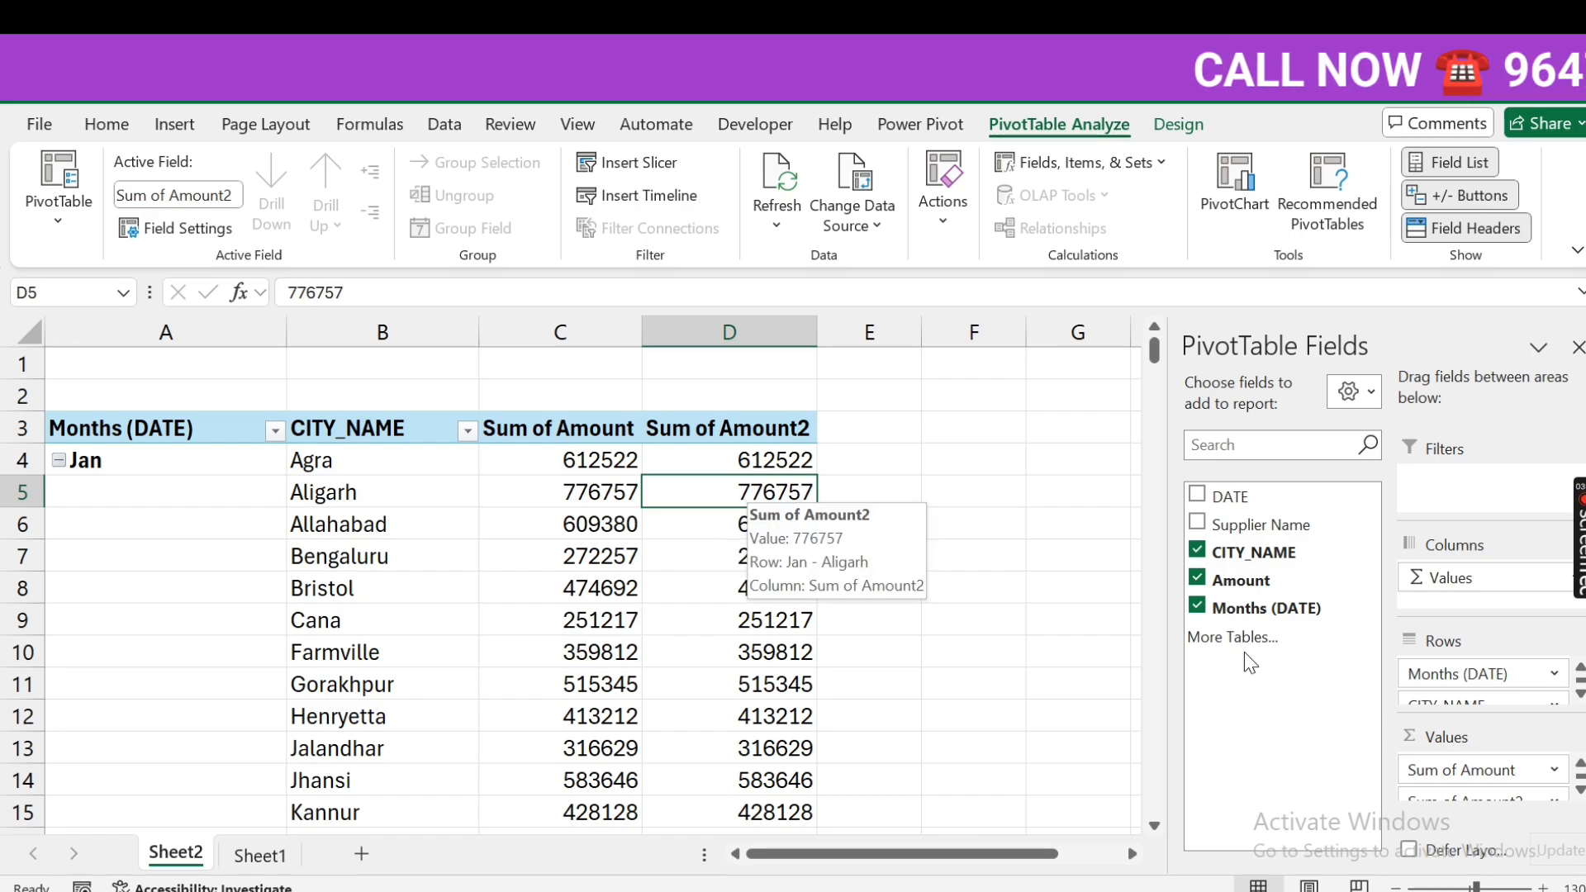
right_click(768, 499)
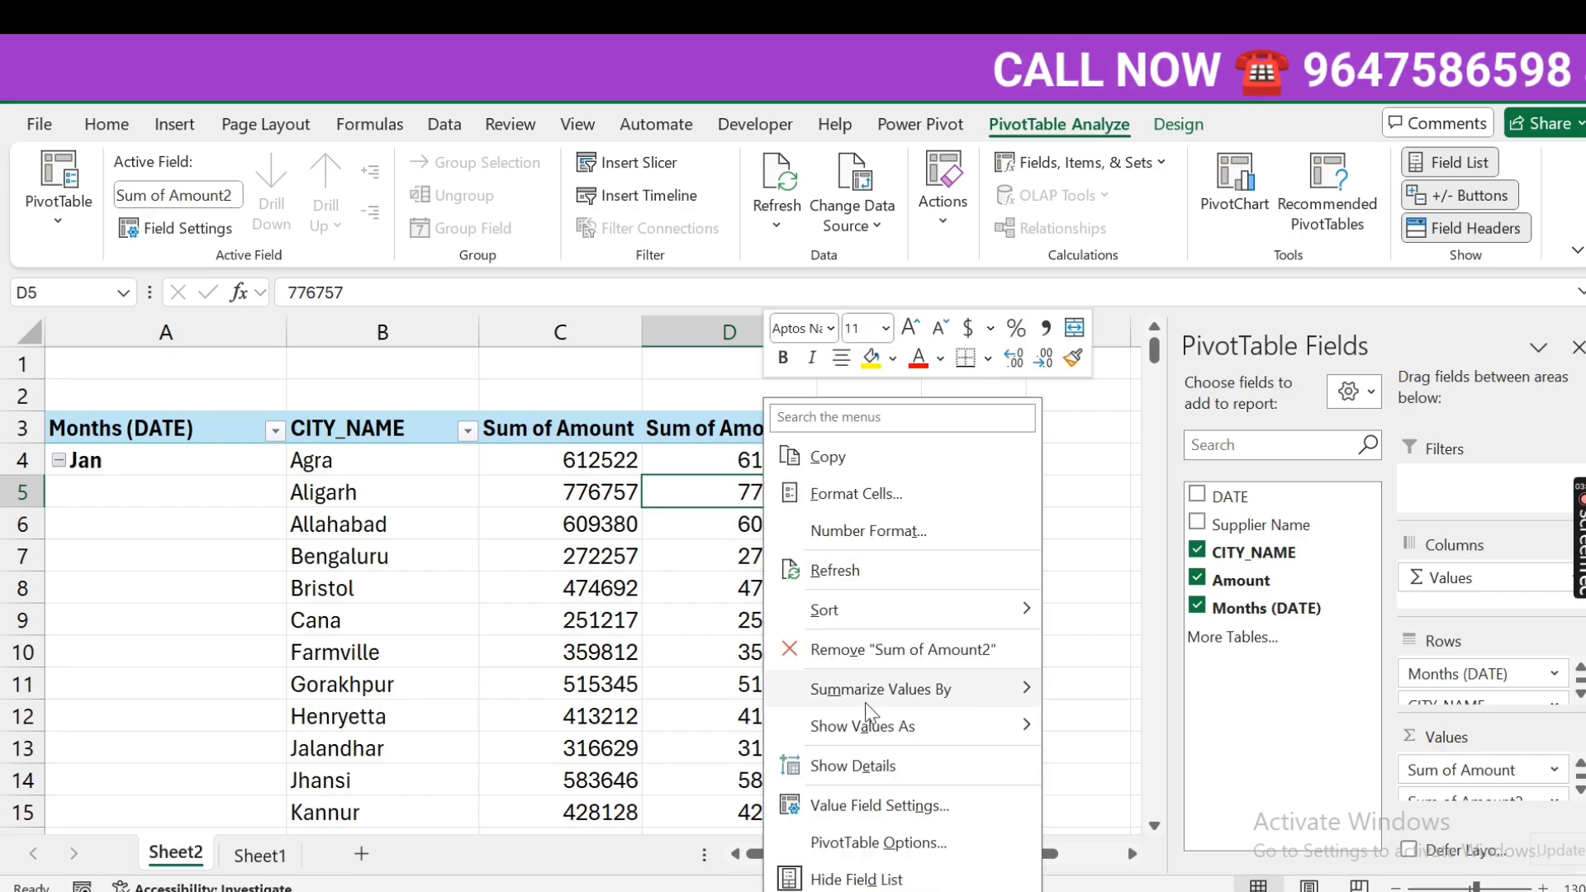
mouse_move(977, 724)
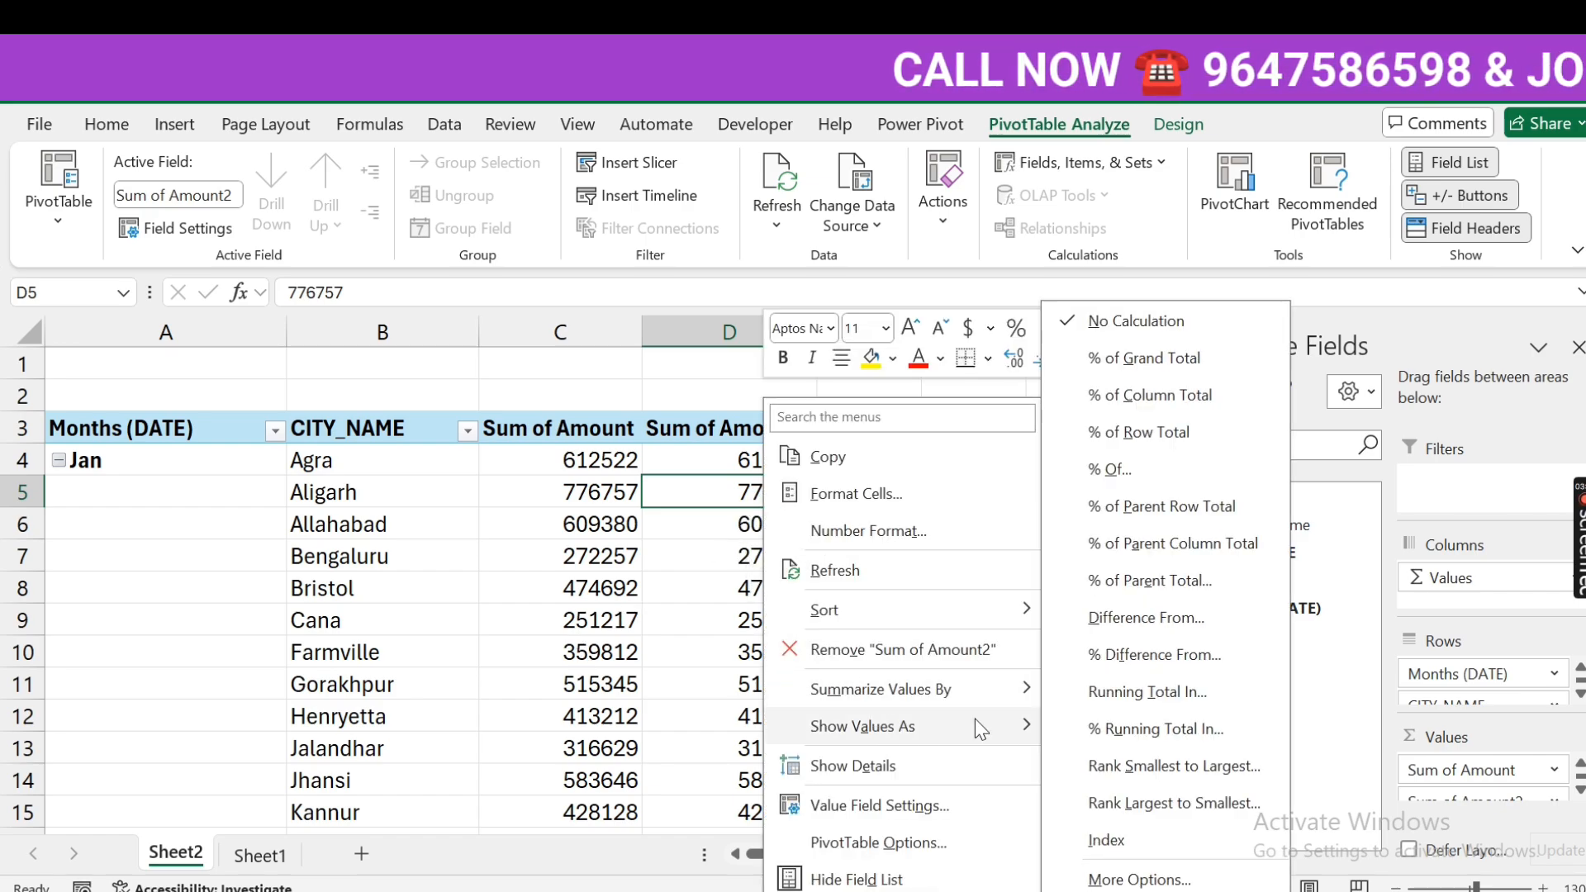
left_click(1118, 661)
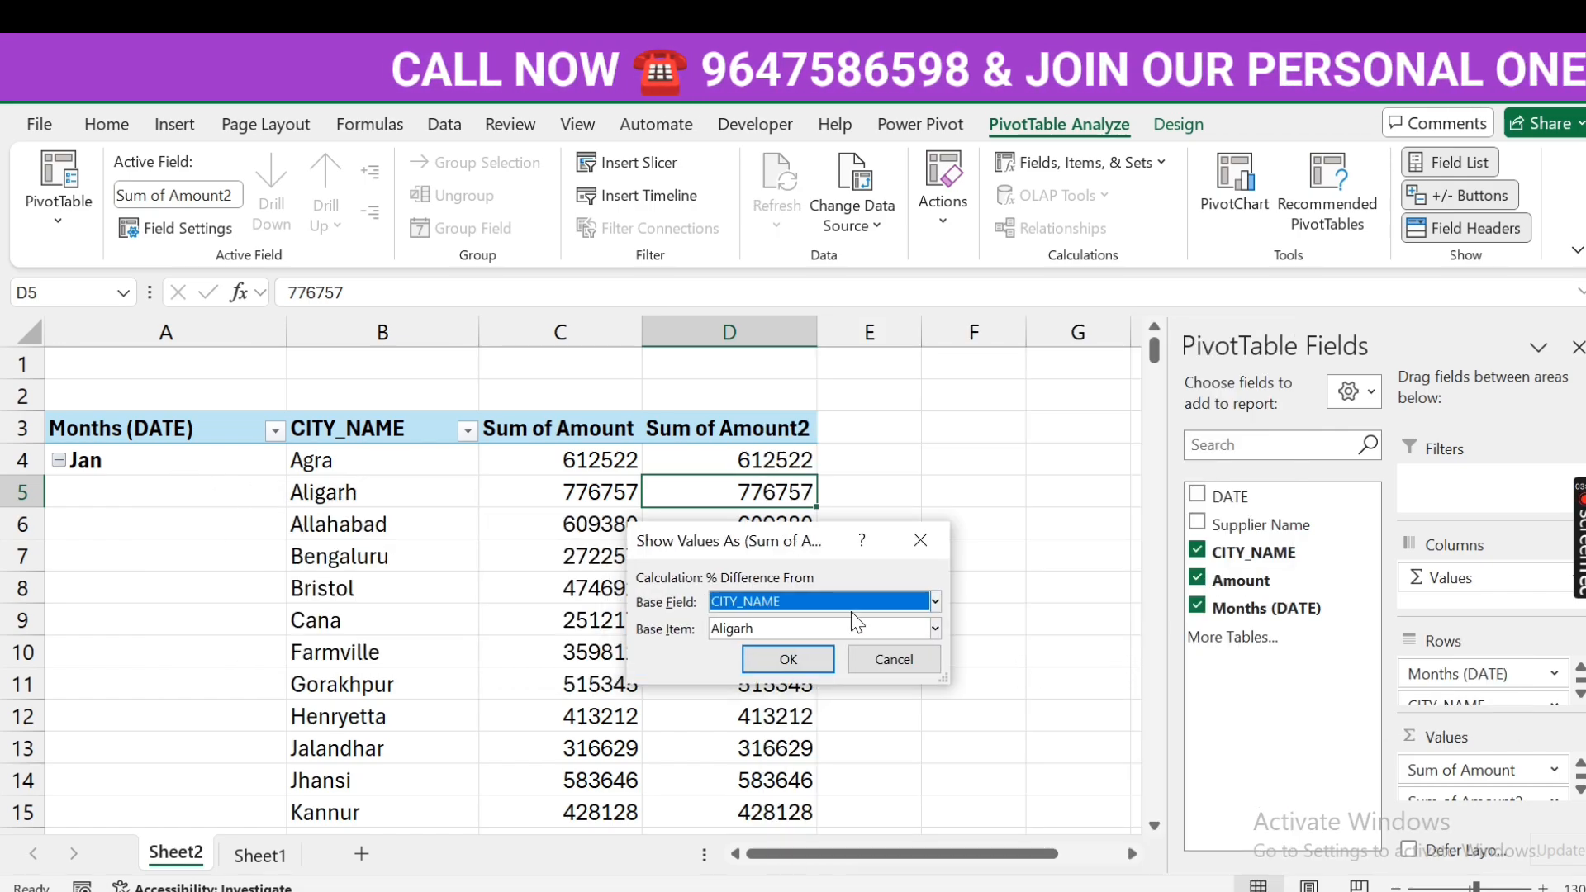
left_click(834, 603)
left_click(747, 652)
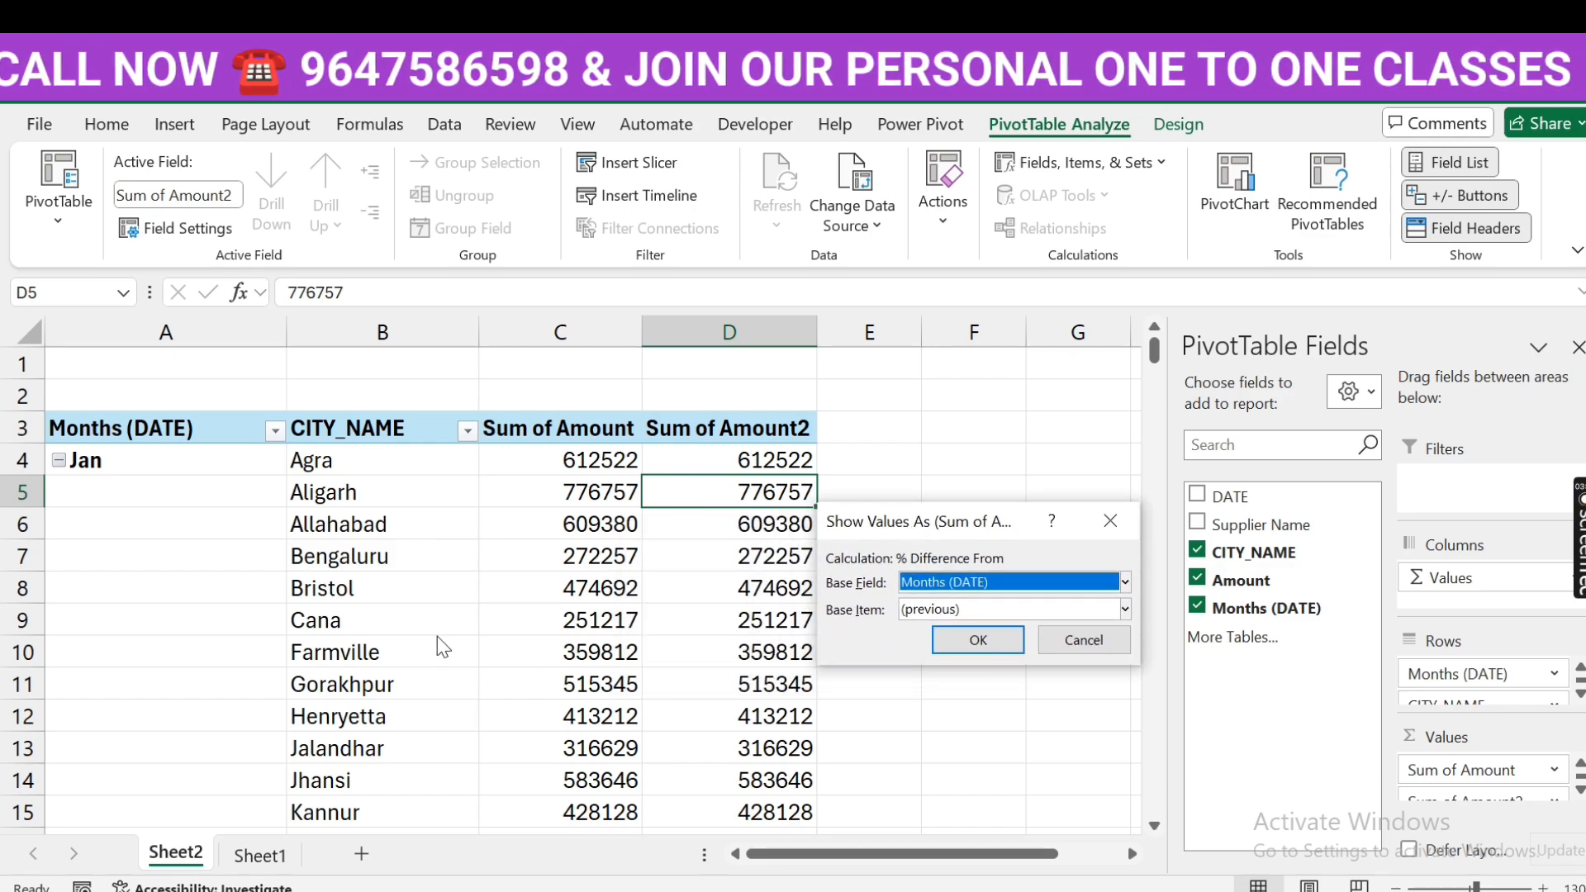
left_click(939, 611)
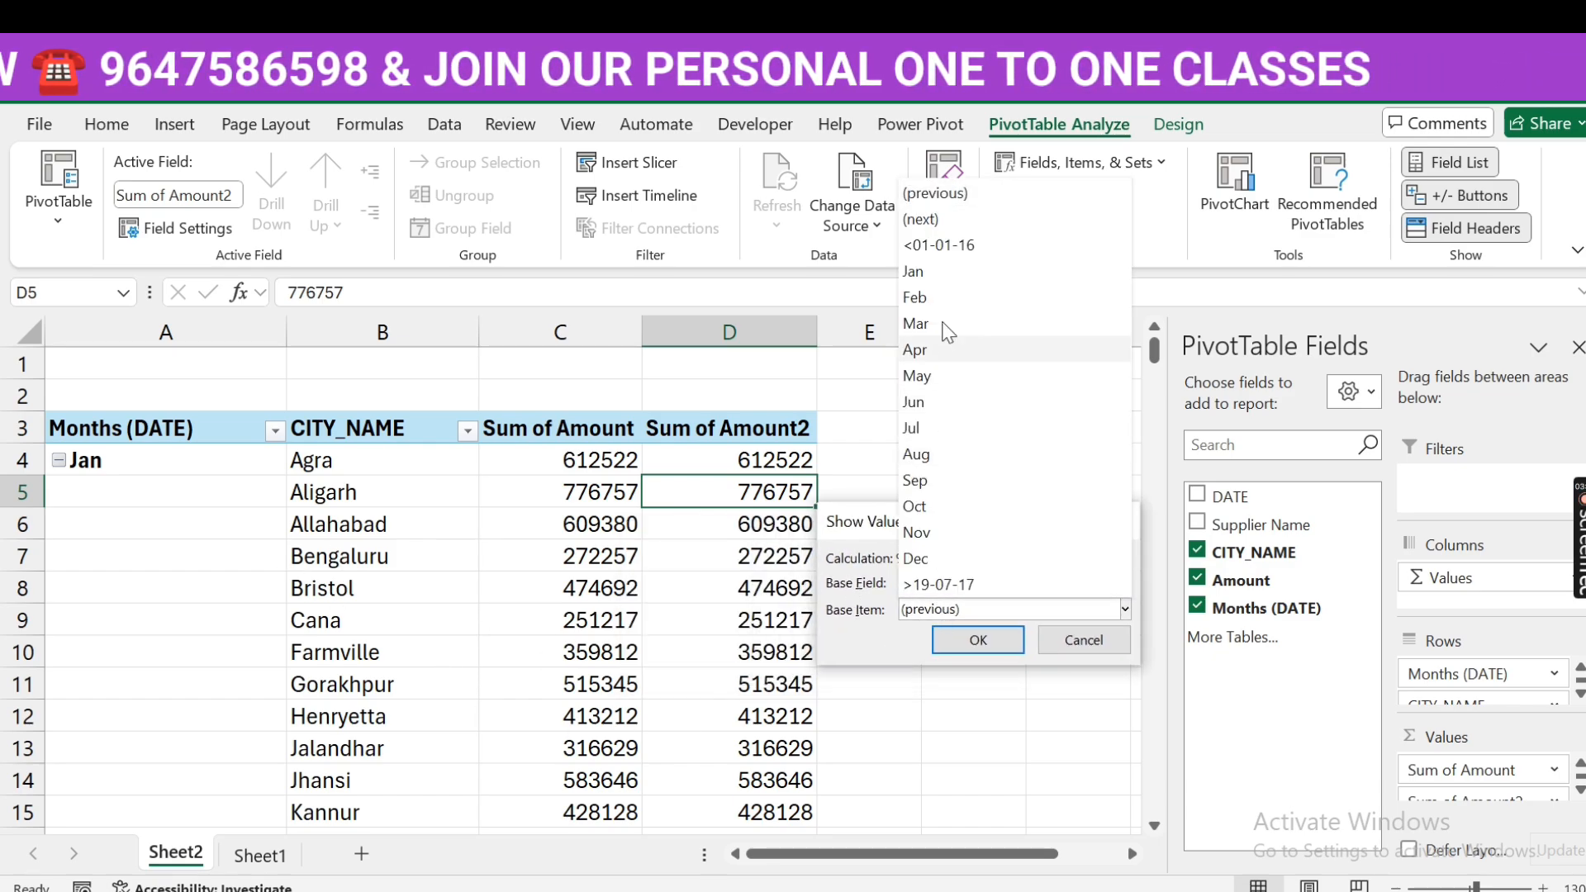
left_click(942, 200)
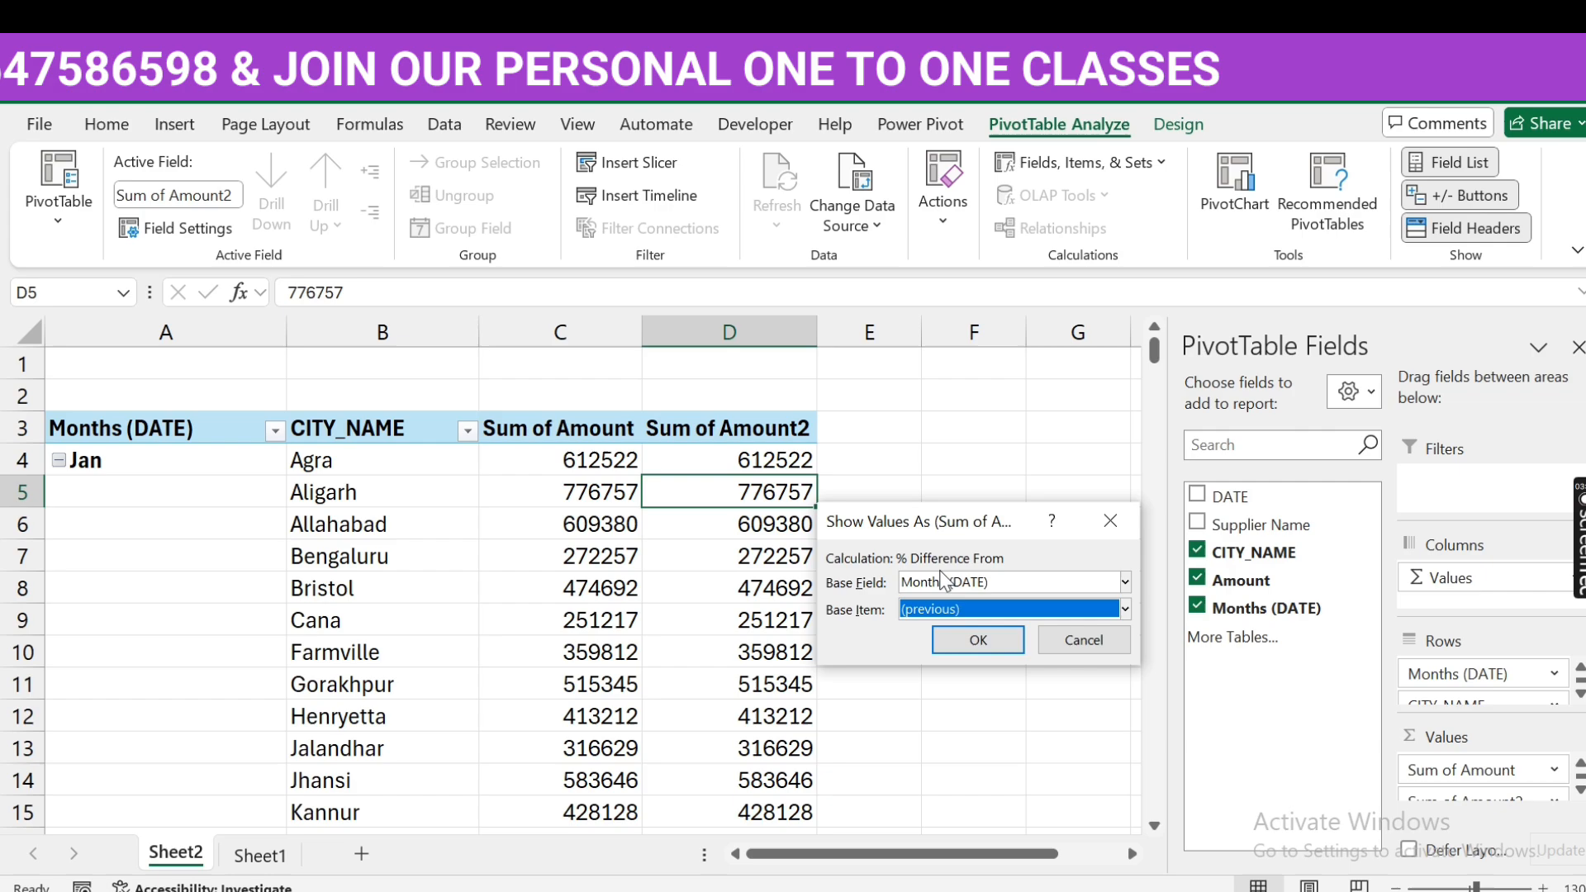
left_click(969, 643)
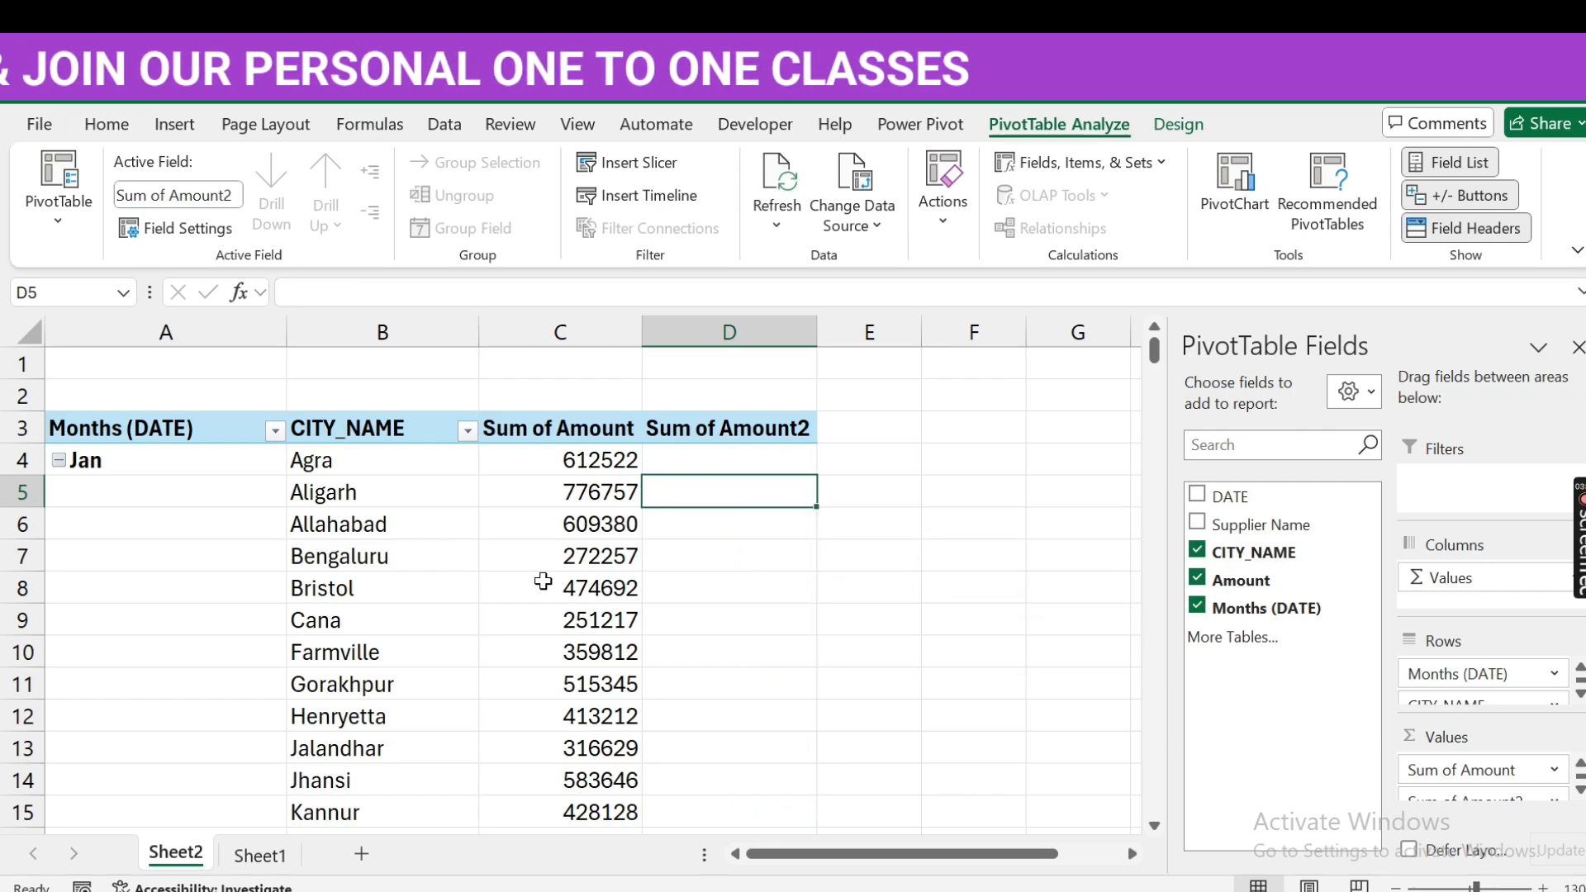
- Compare Aligarh's and Allahabad's February percentage differences with their January and February amounts
scroll(675, 595, "down", 5)
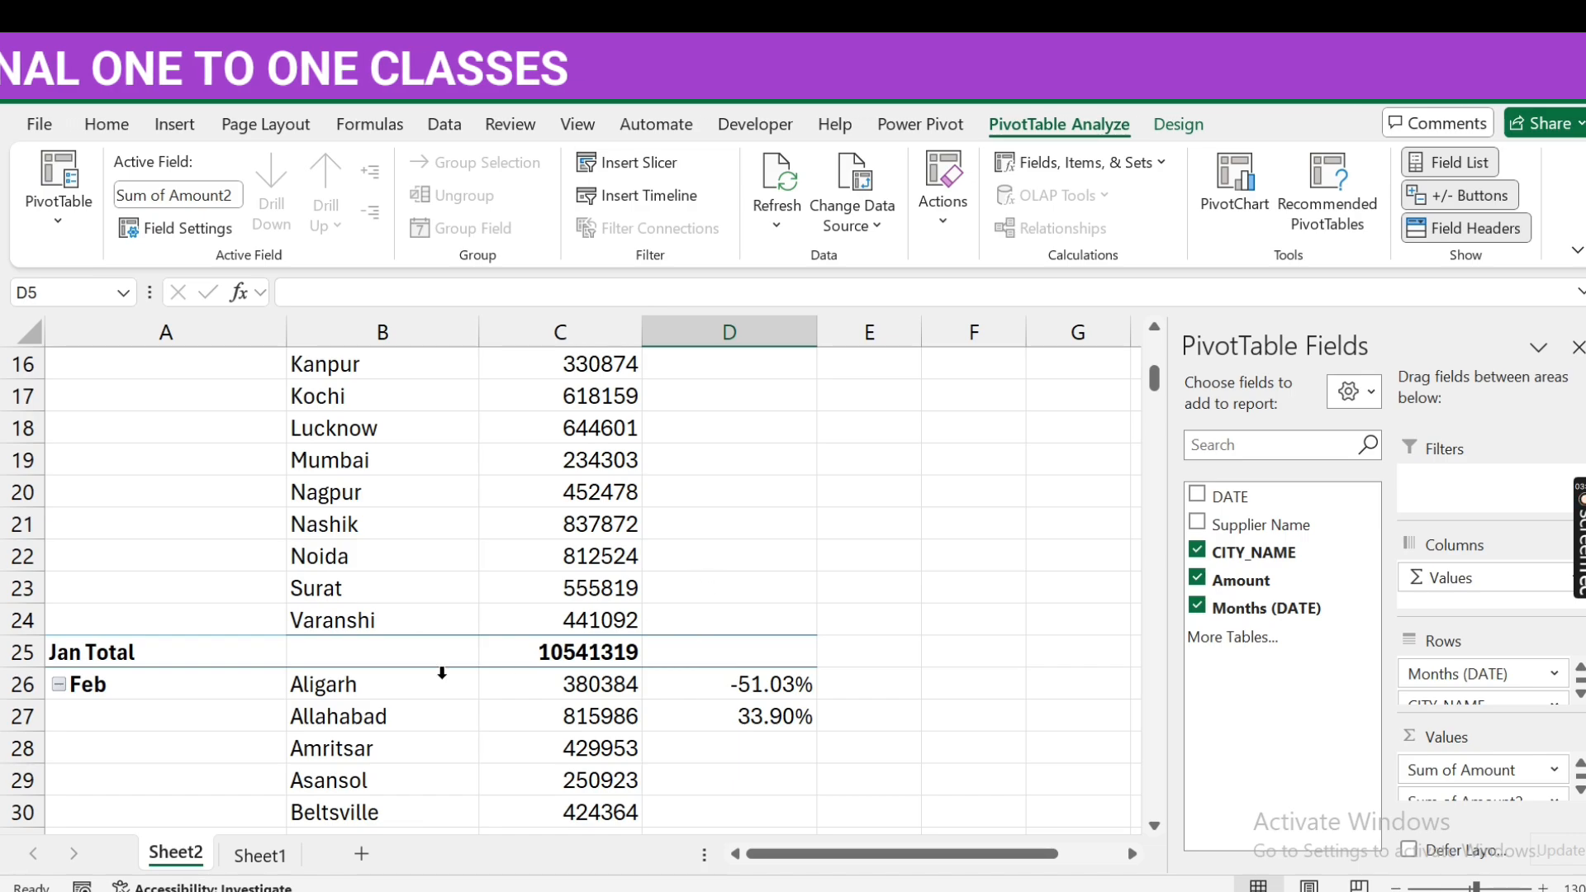
left_click(731, 684)
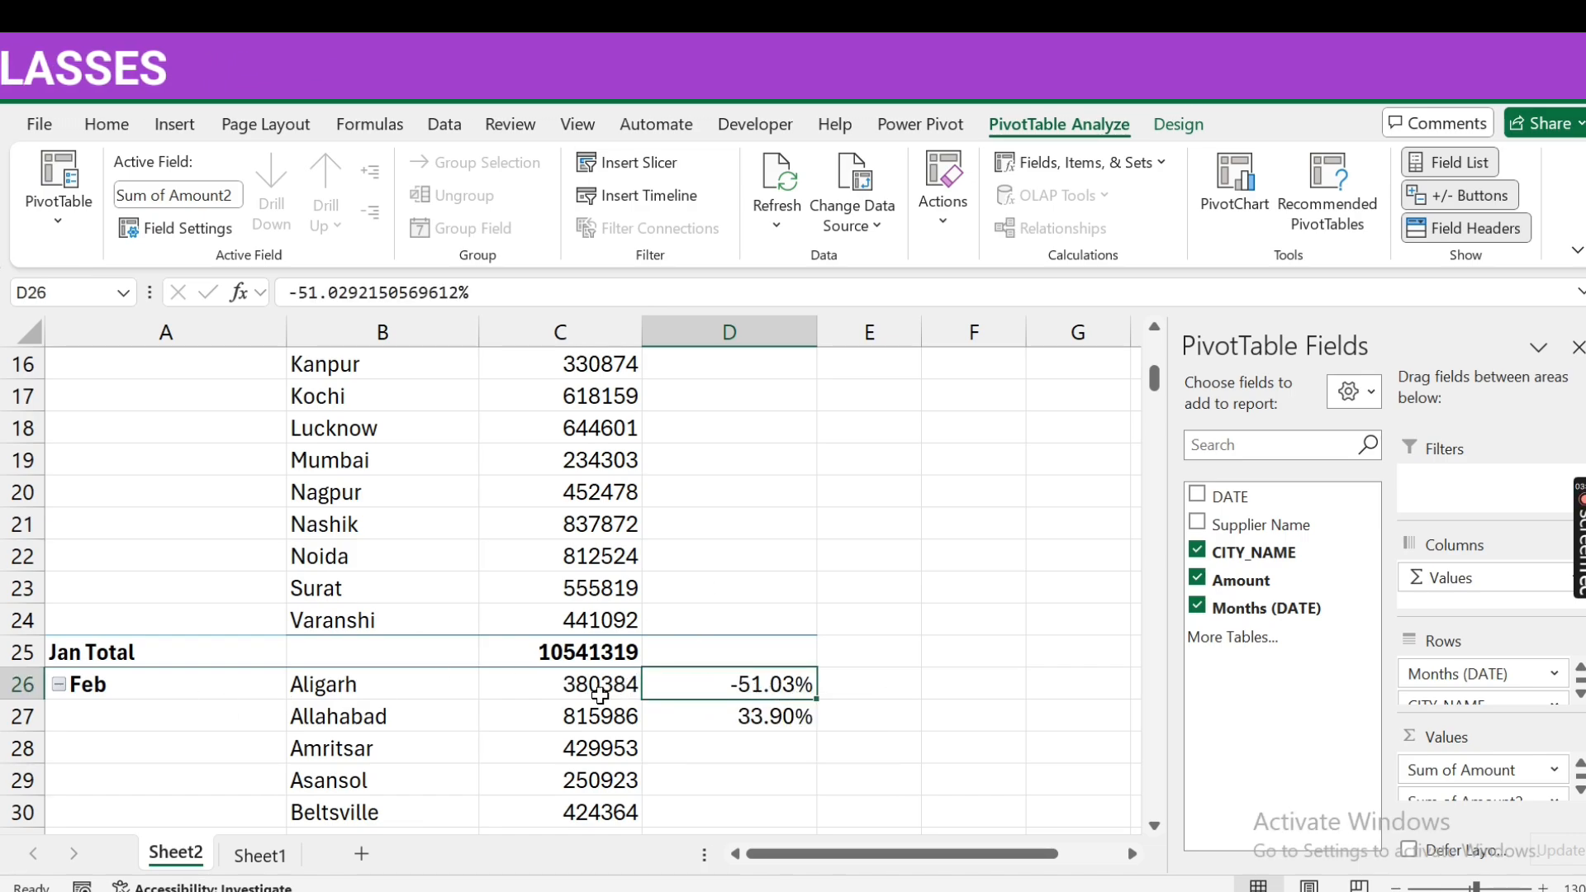
scroll(578, 677, "up", 5)
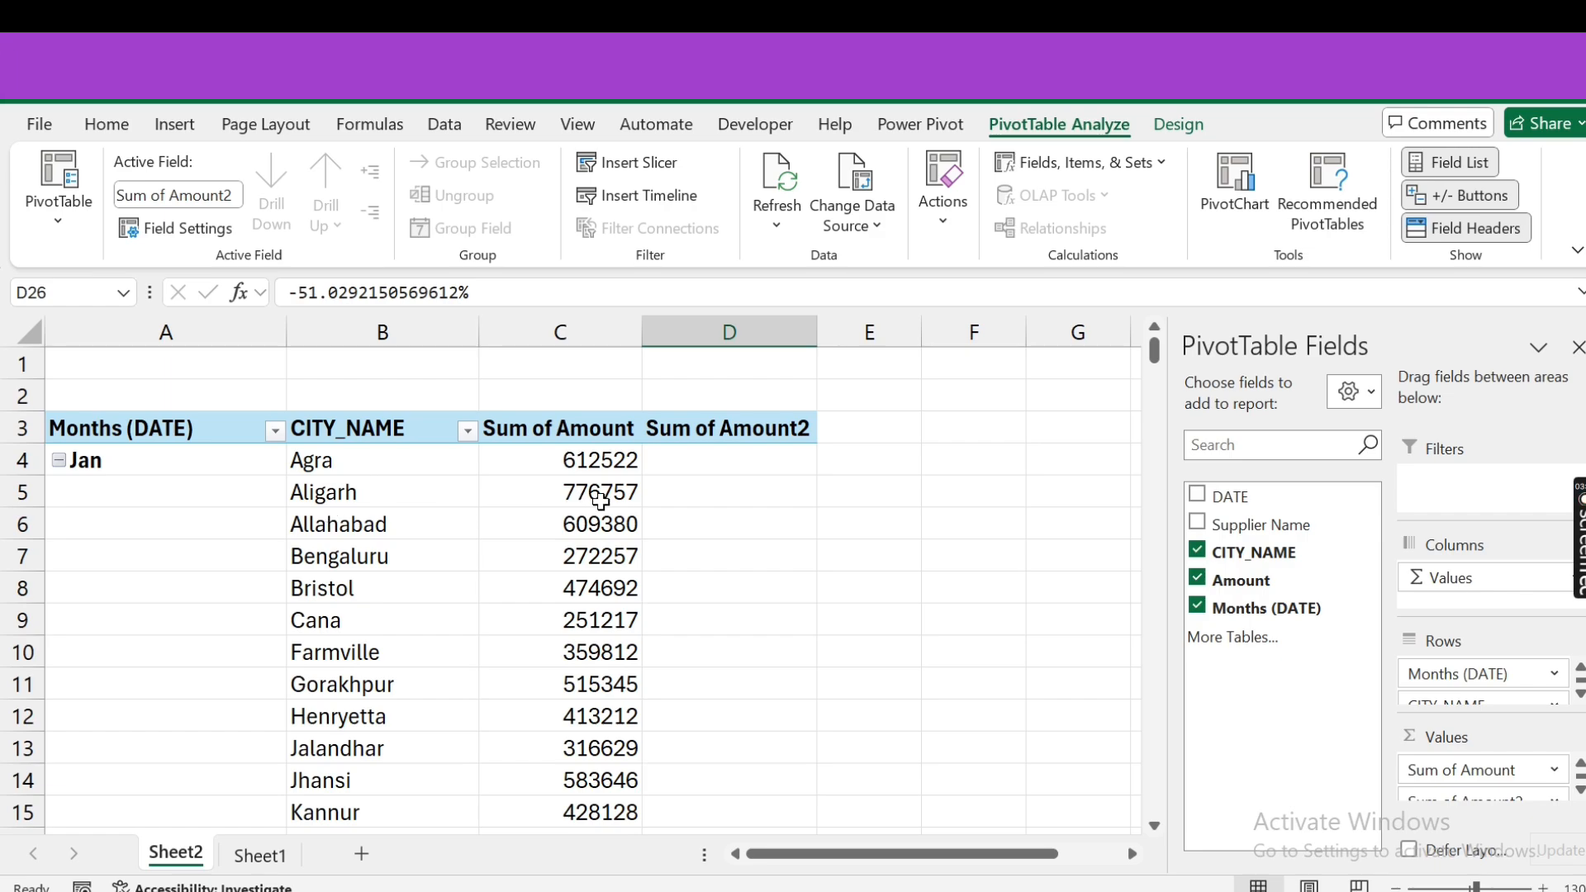
mouse_move(616, 500)
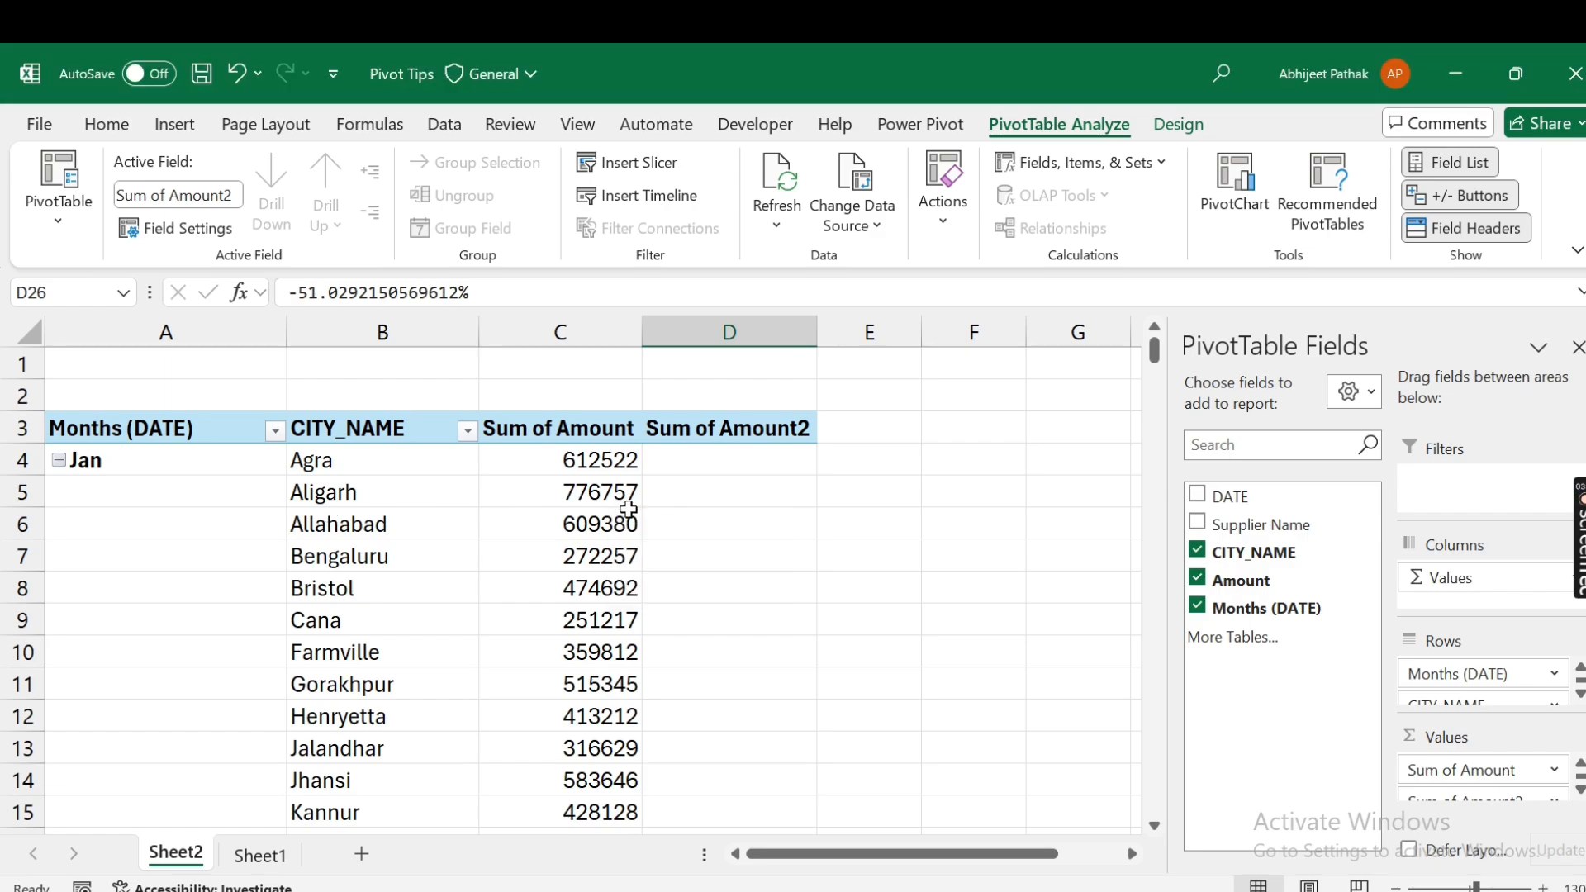
scroll(668, 653, "down", 6)
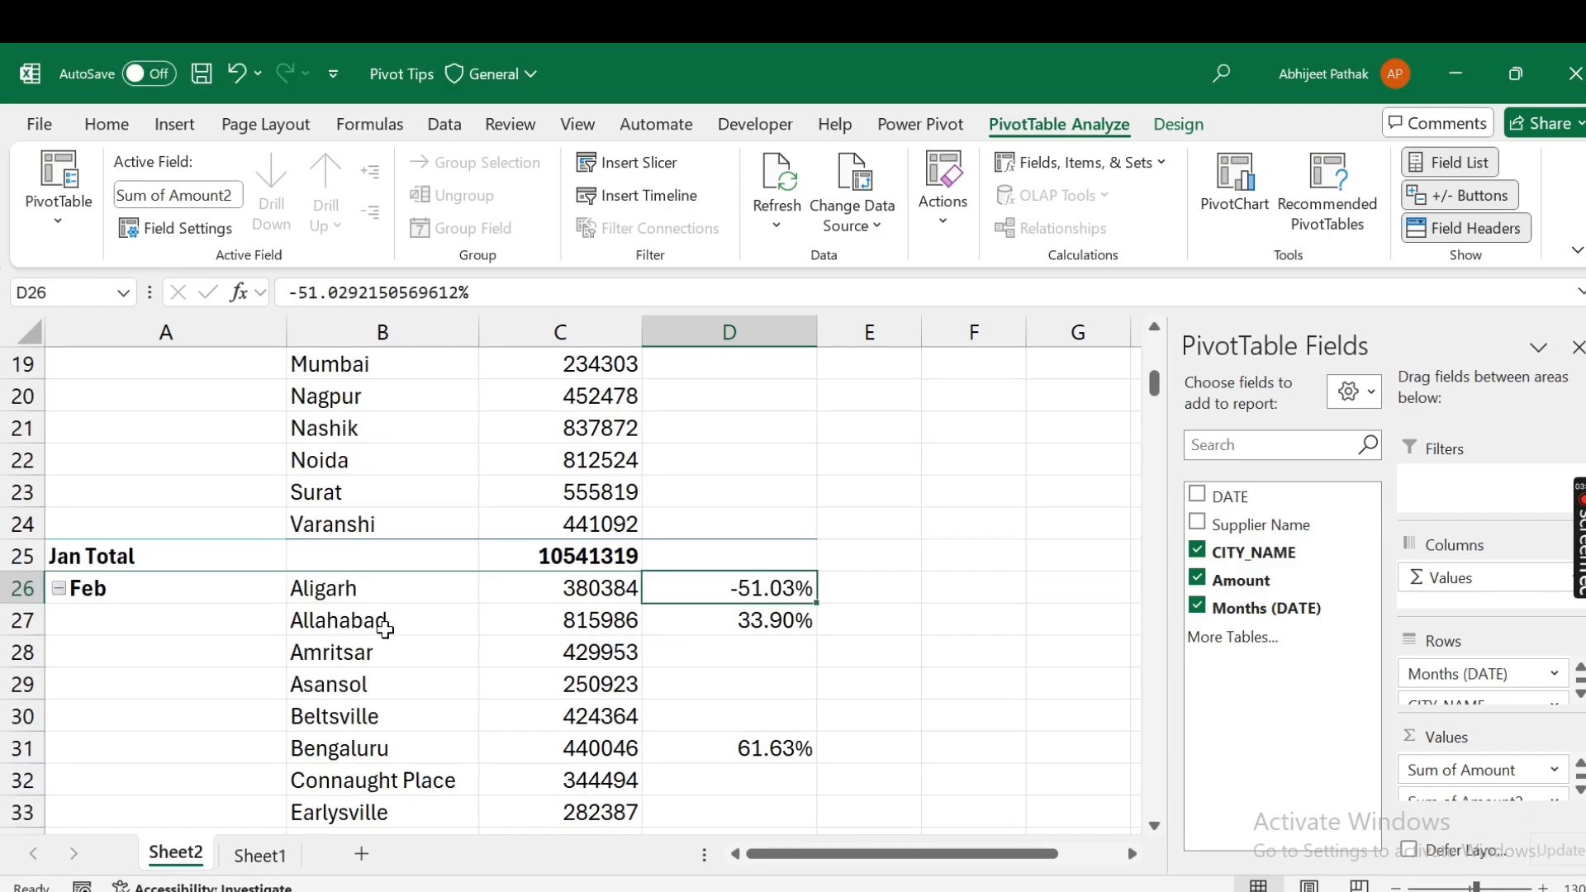
mouse_move(611, 632)
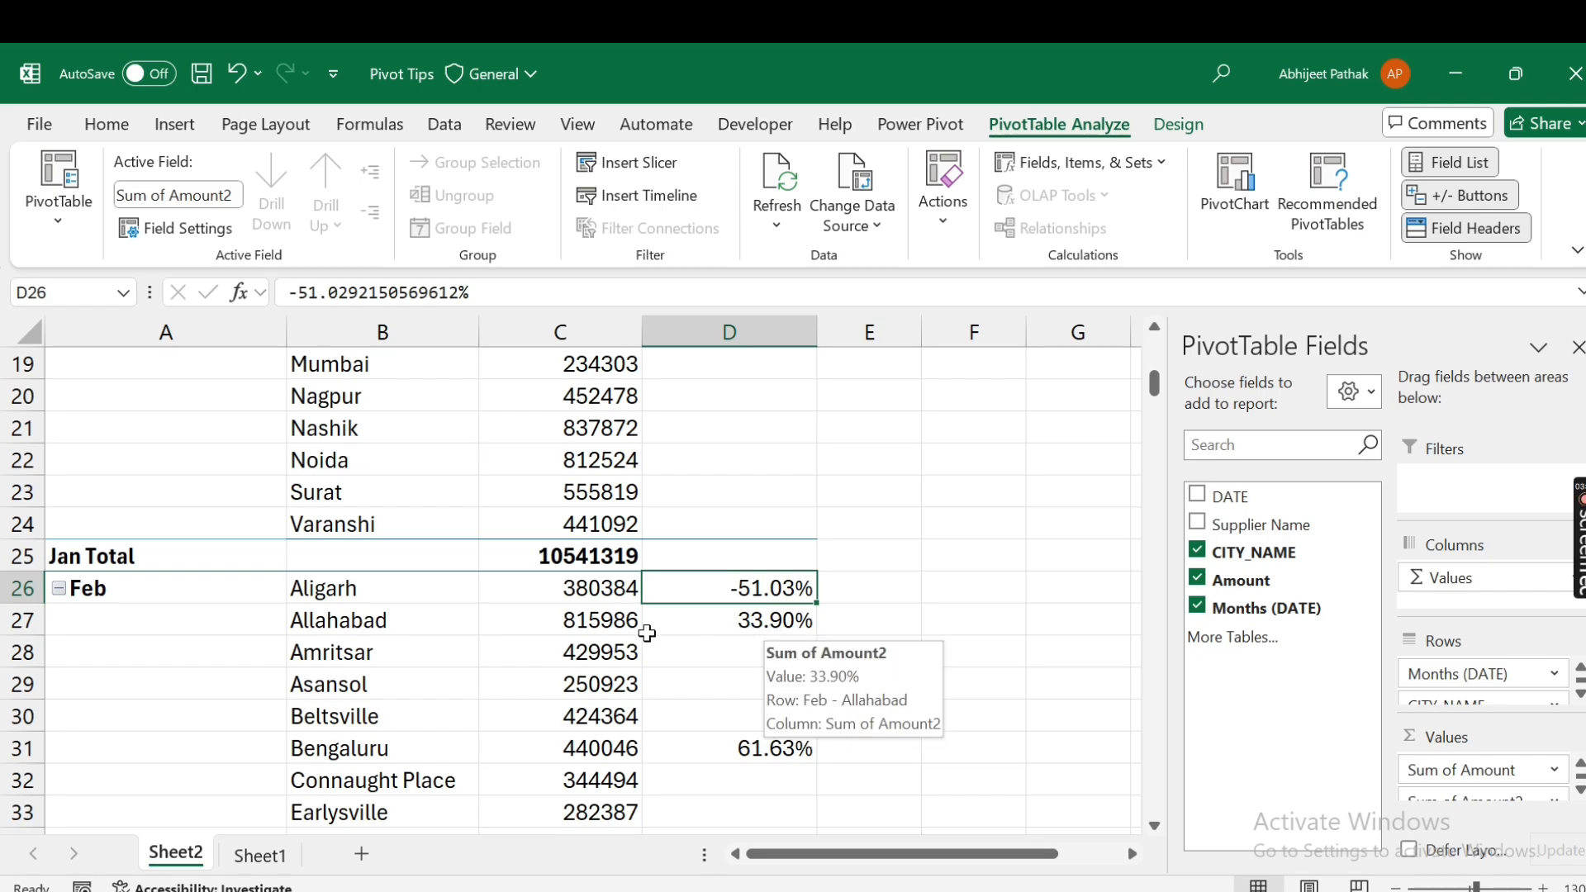
scroll(615, 632, "up", 3)
scroll(615, 632, "up", 3)
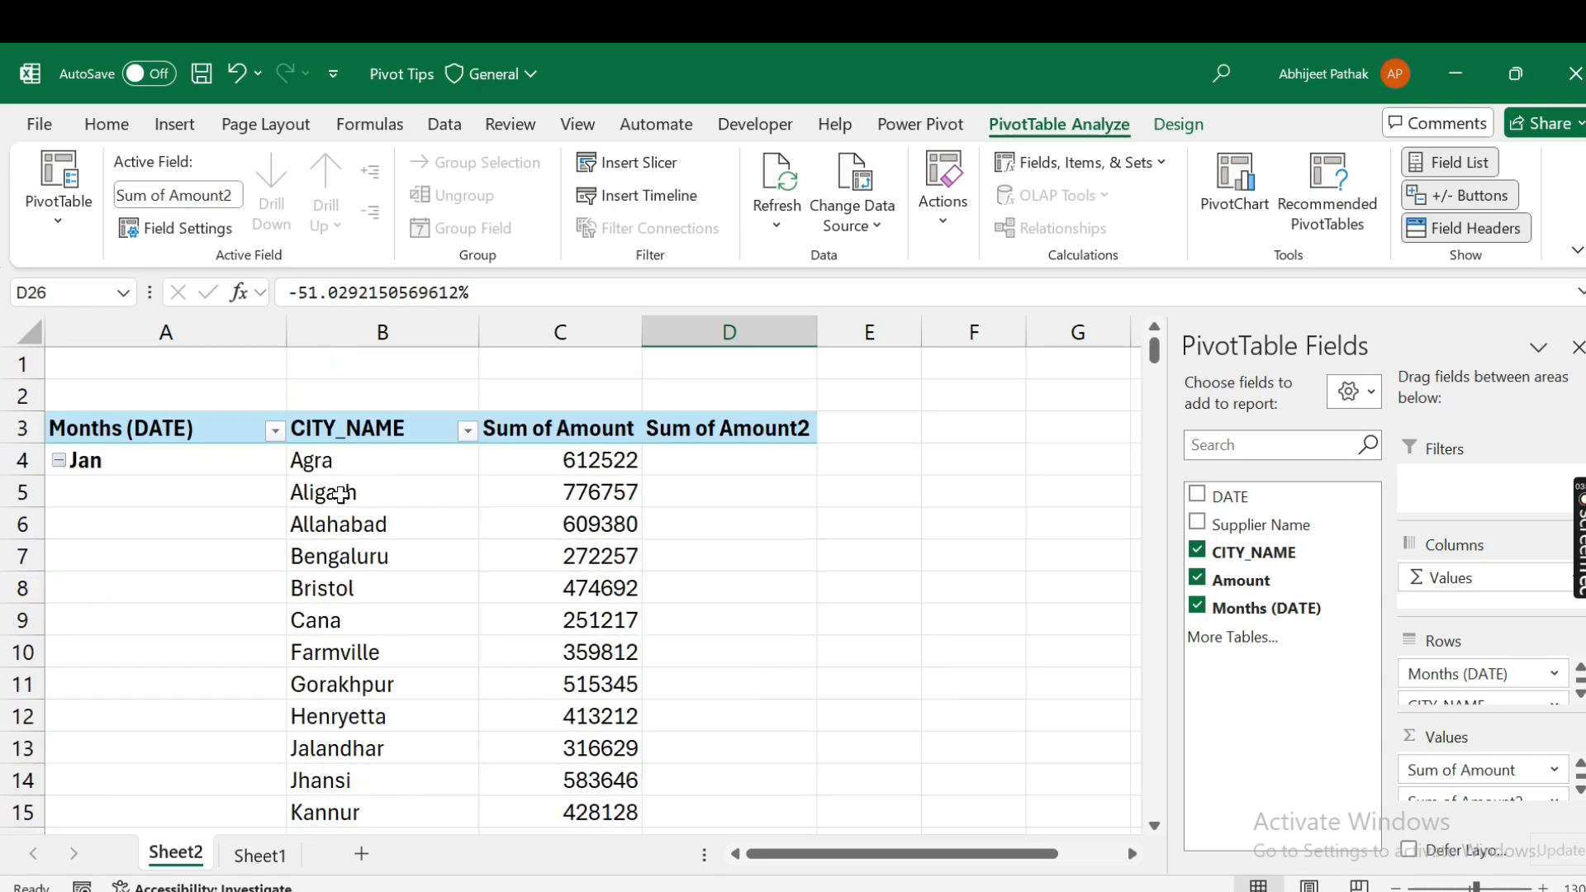
mouse_move(618, 536)
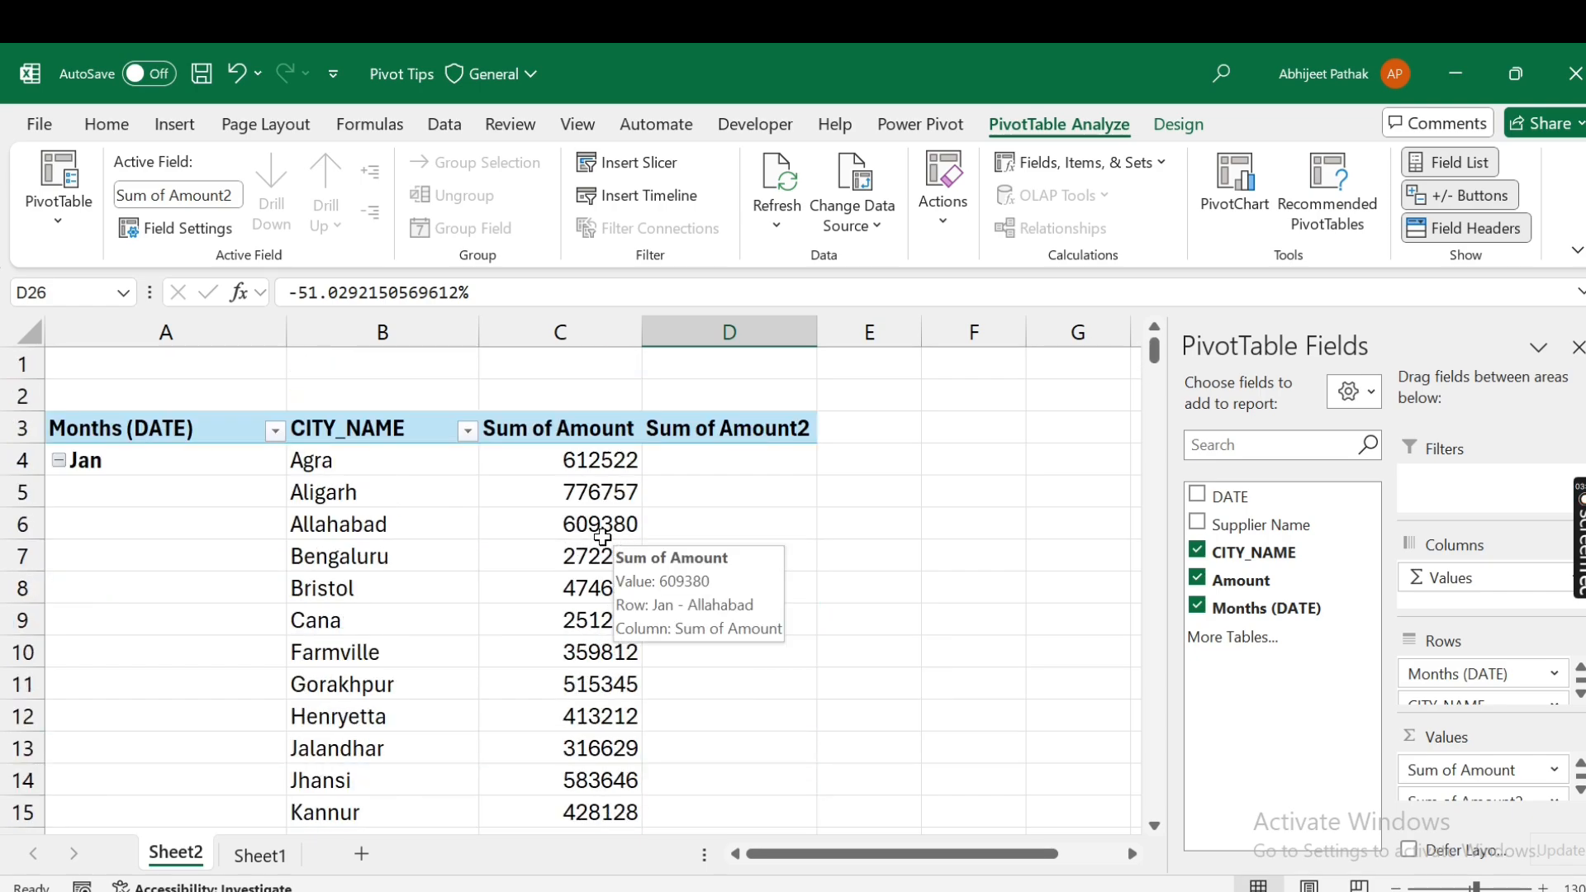
scroll(613, 538, "down", 7)
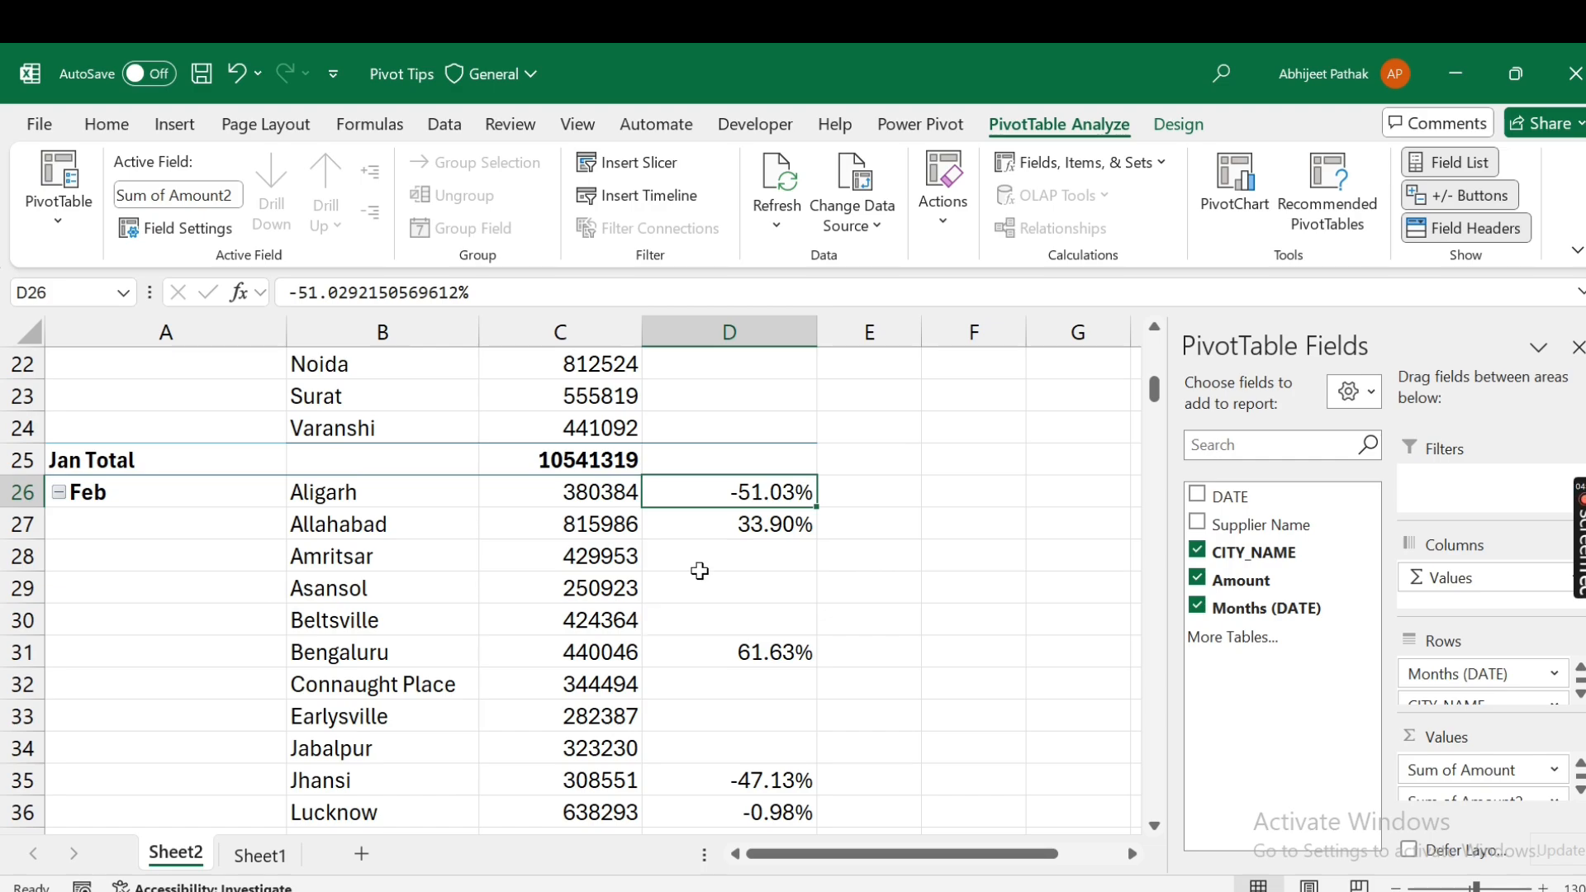
- Select Amritsar's February cell in Sum of Amount2 and look for the city among the January rows
left_click(739, 555)
scroll(666, 495, "up", 6)
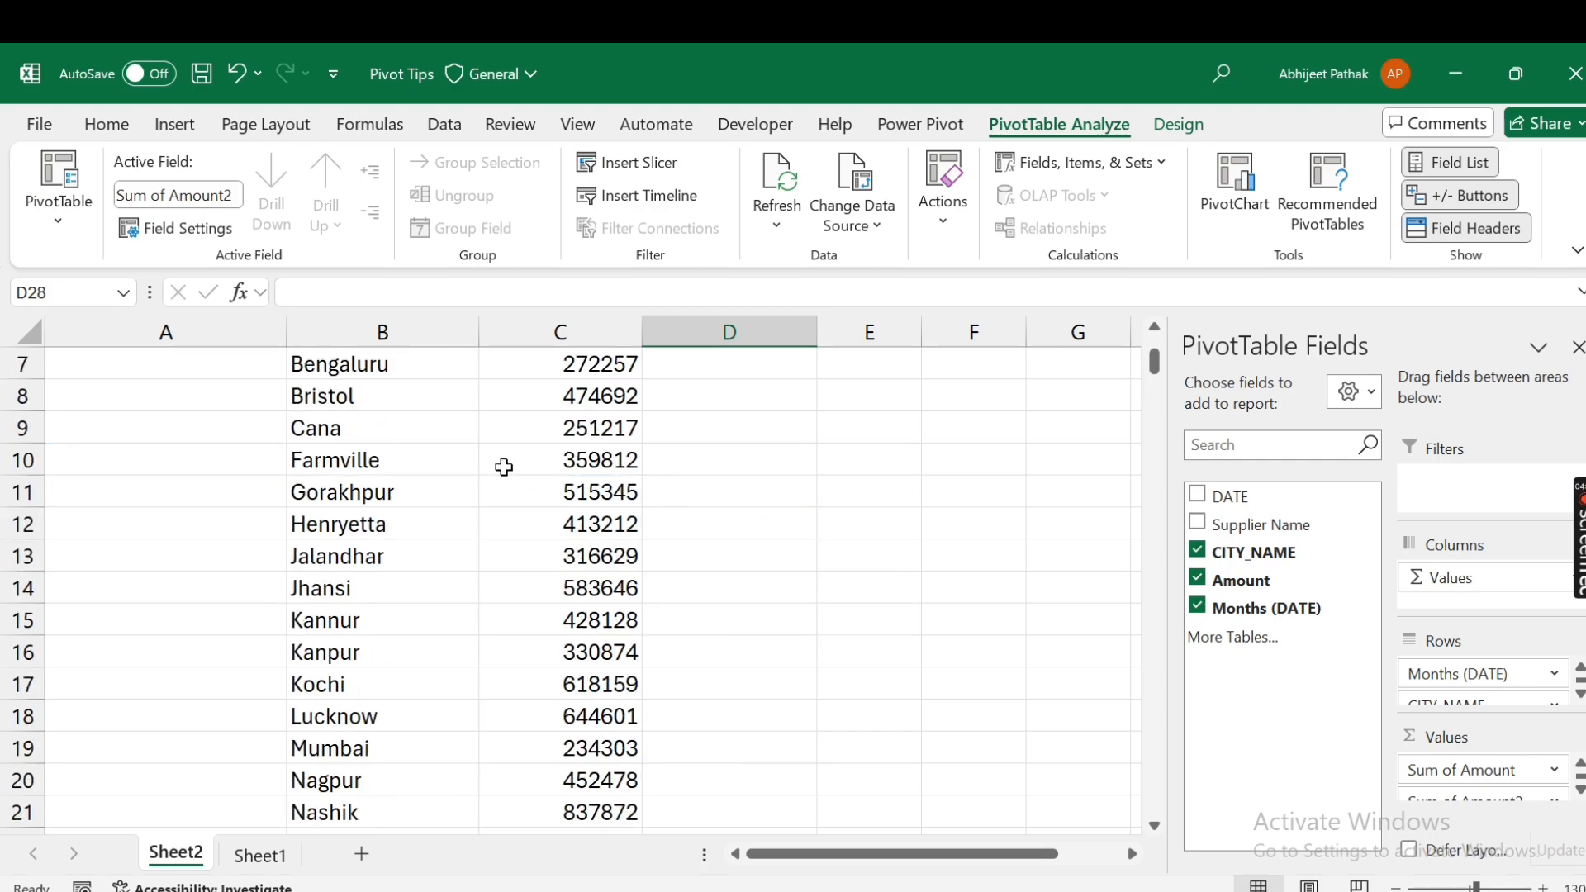
scroll(594, 553, "down", 6)
scroll(679, 625, "down", 1)
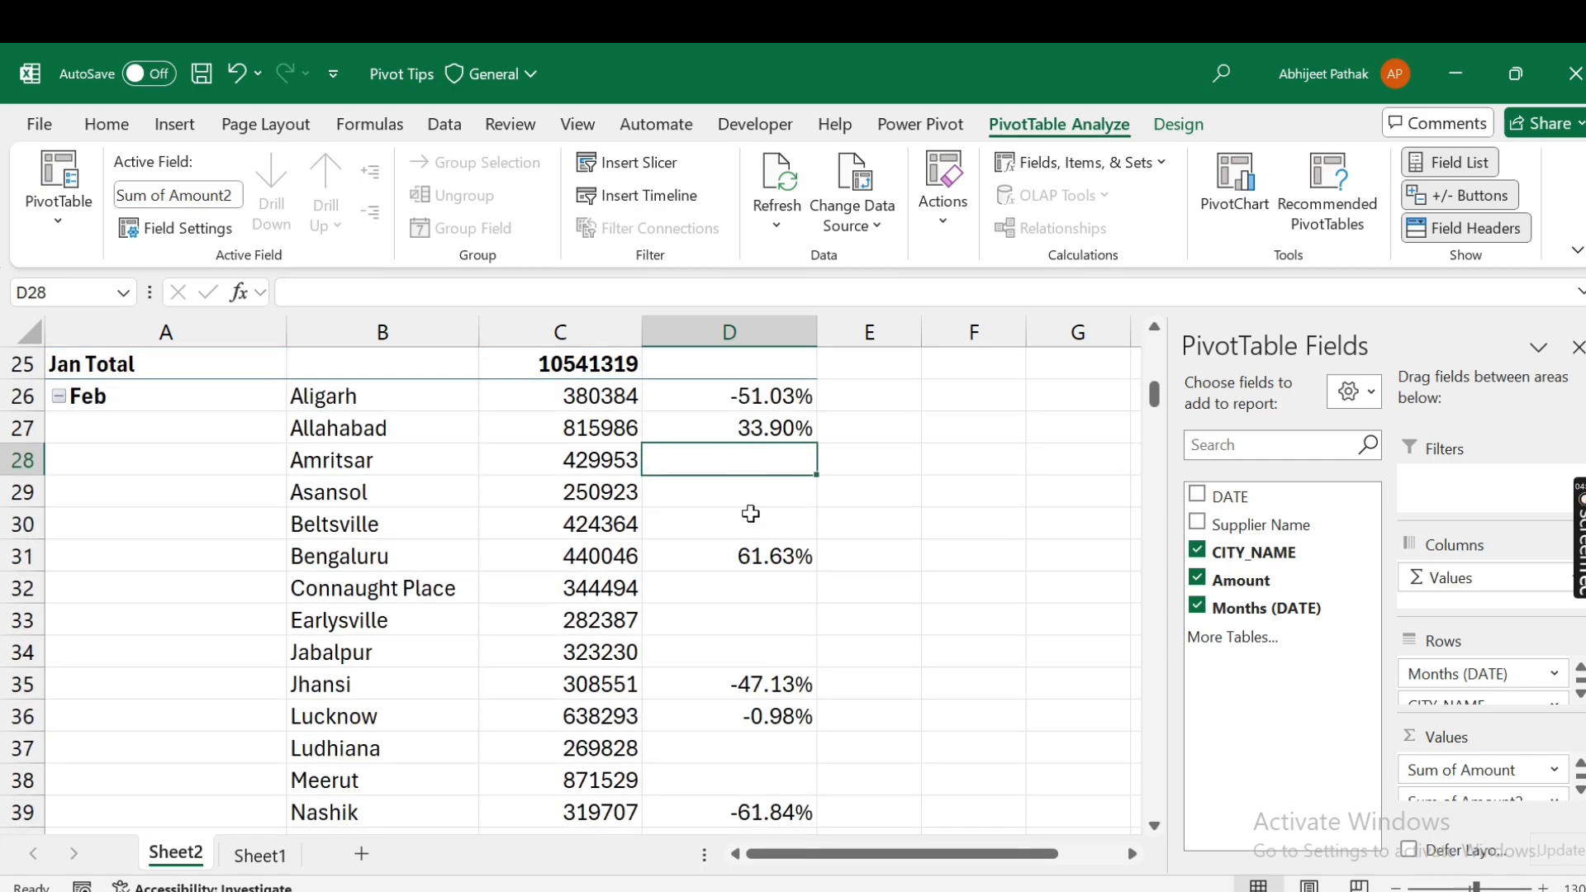
- Select Aligarh's March percentage difference and compare it with the city's February row
scroll(764, 518, "down", 8)
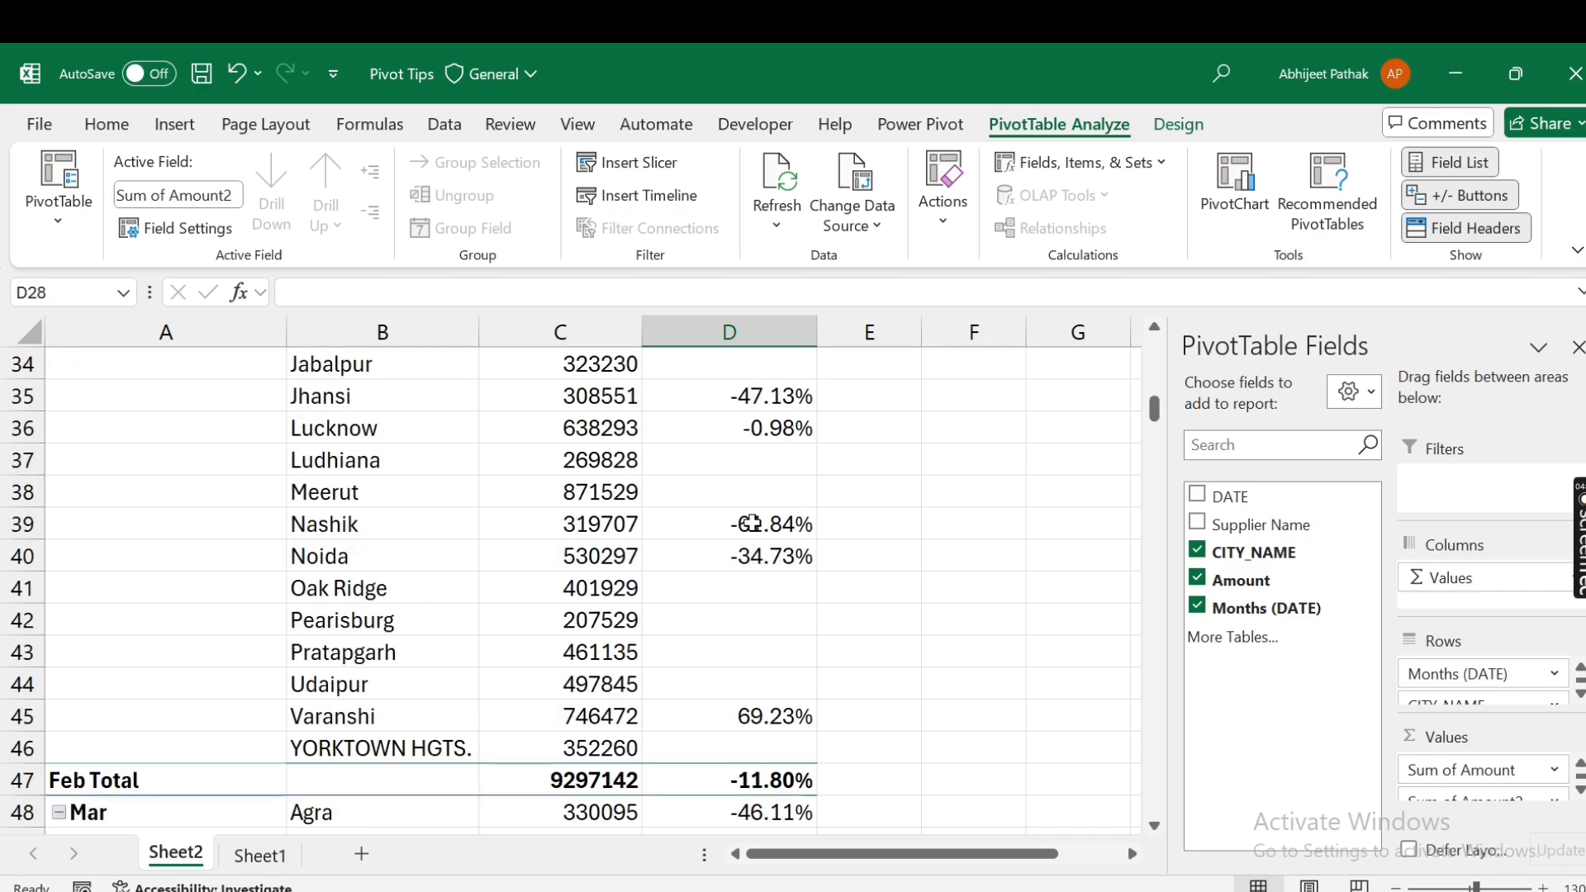
scroll(754, 538, "up", 4)
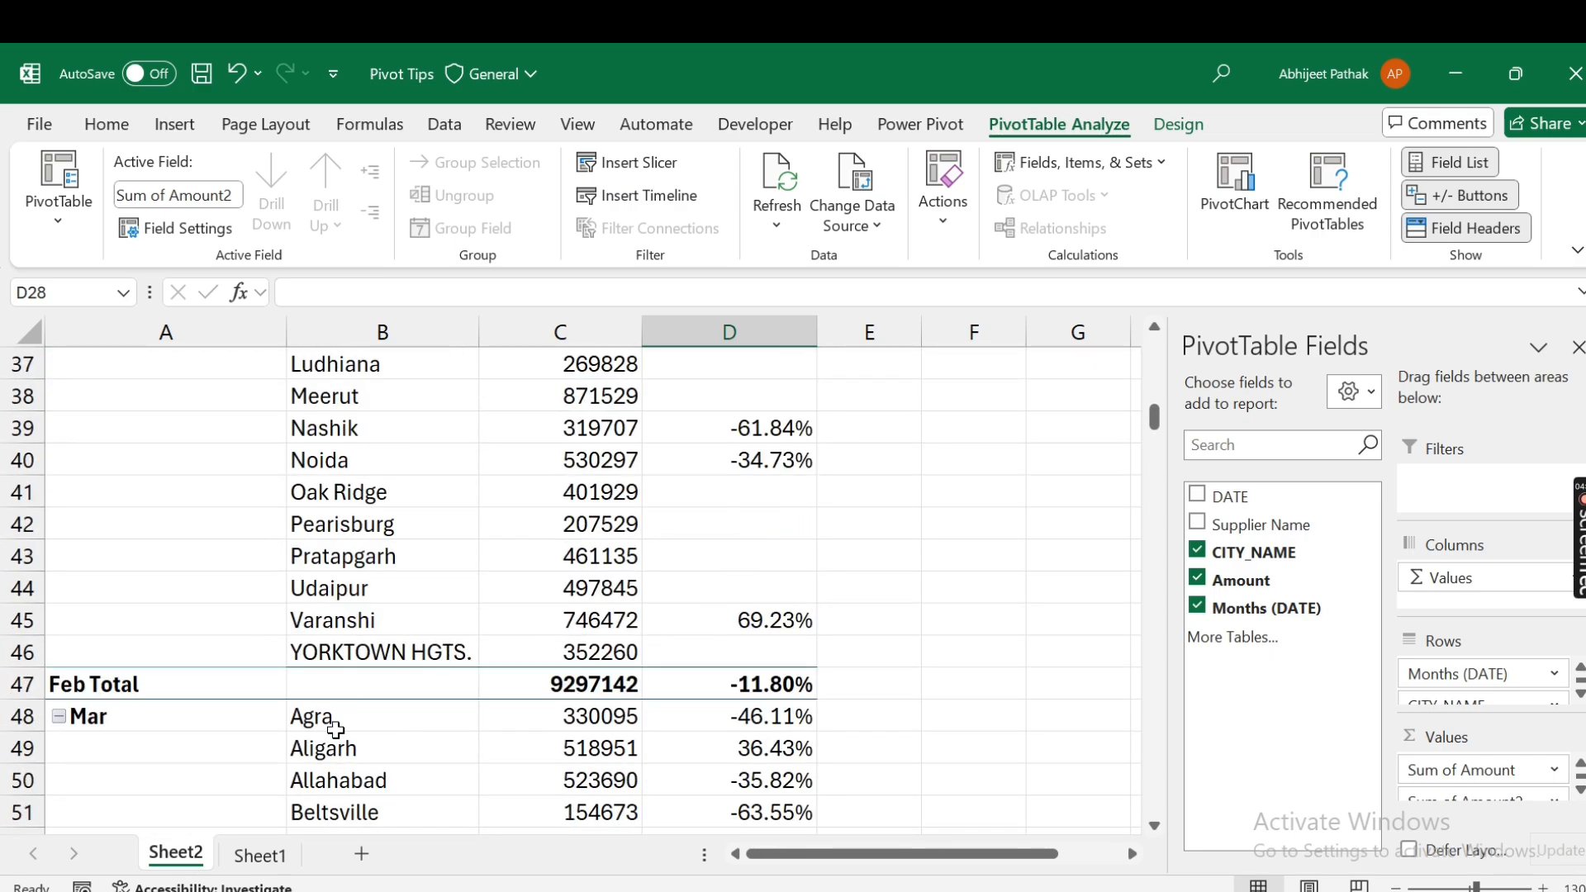
left_click(747, 748)
scroll(514, 634, "up", 6)
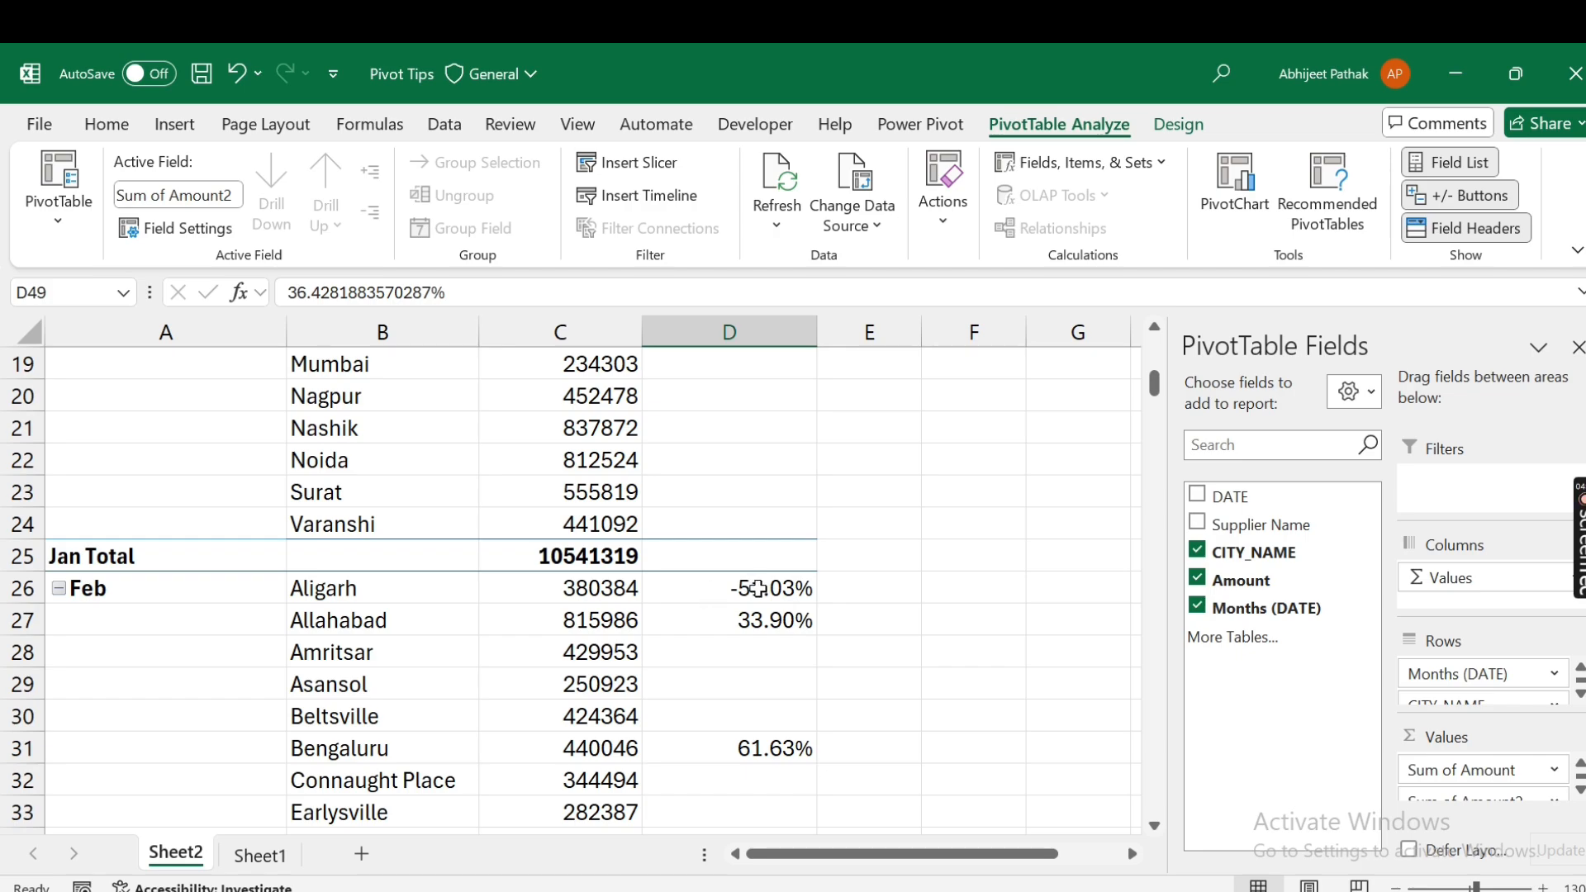
scroll(754, 595, "down", 7)
- Examine the month-over-month percentage differences for the April and May cities, including Aligarh
scroll(756, 646, "down", 11)
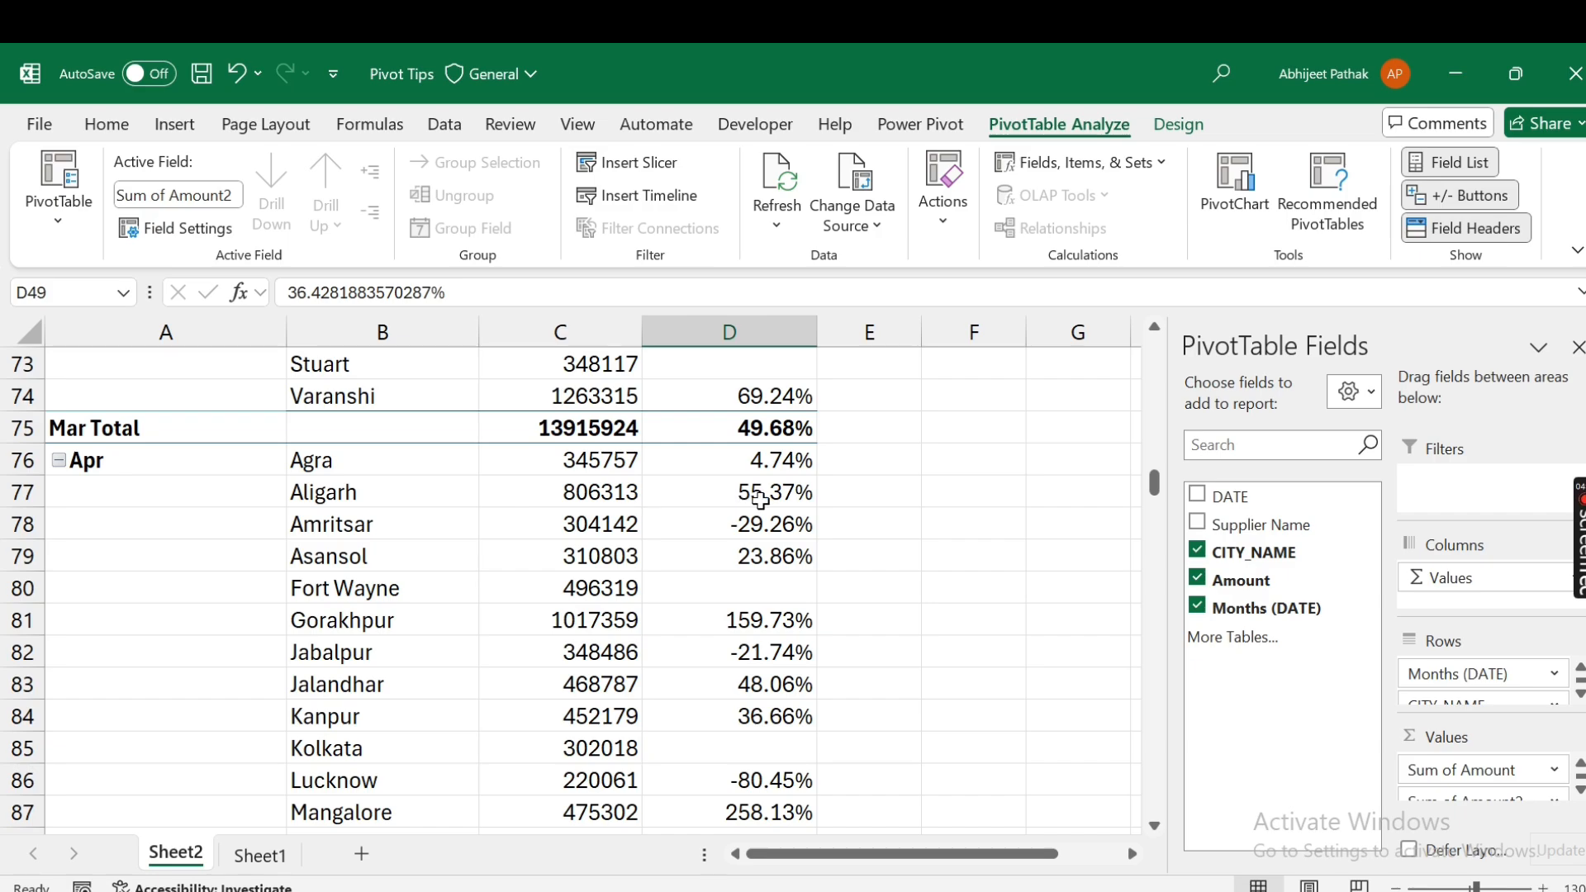
mouse_move(762, 497)
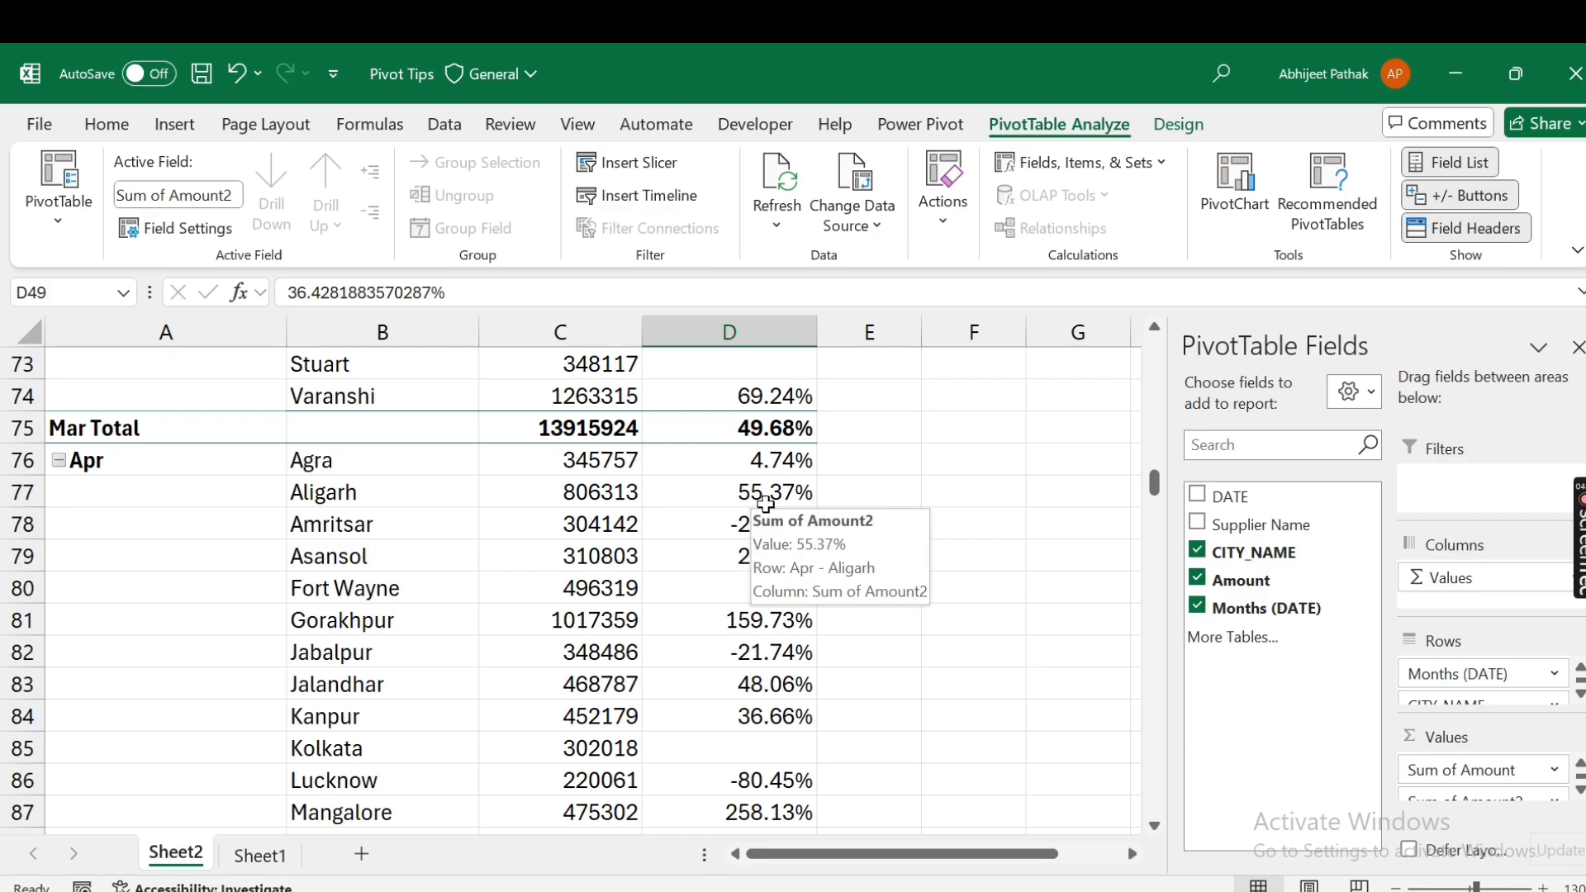
scroll(764, 503, "down", 5)
scroll(769, 690, "down", 1)
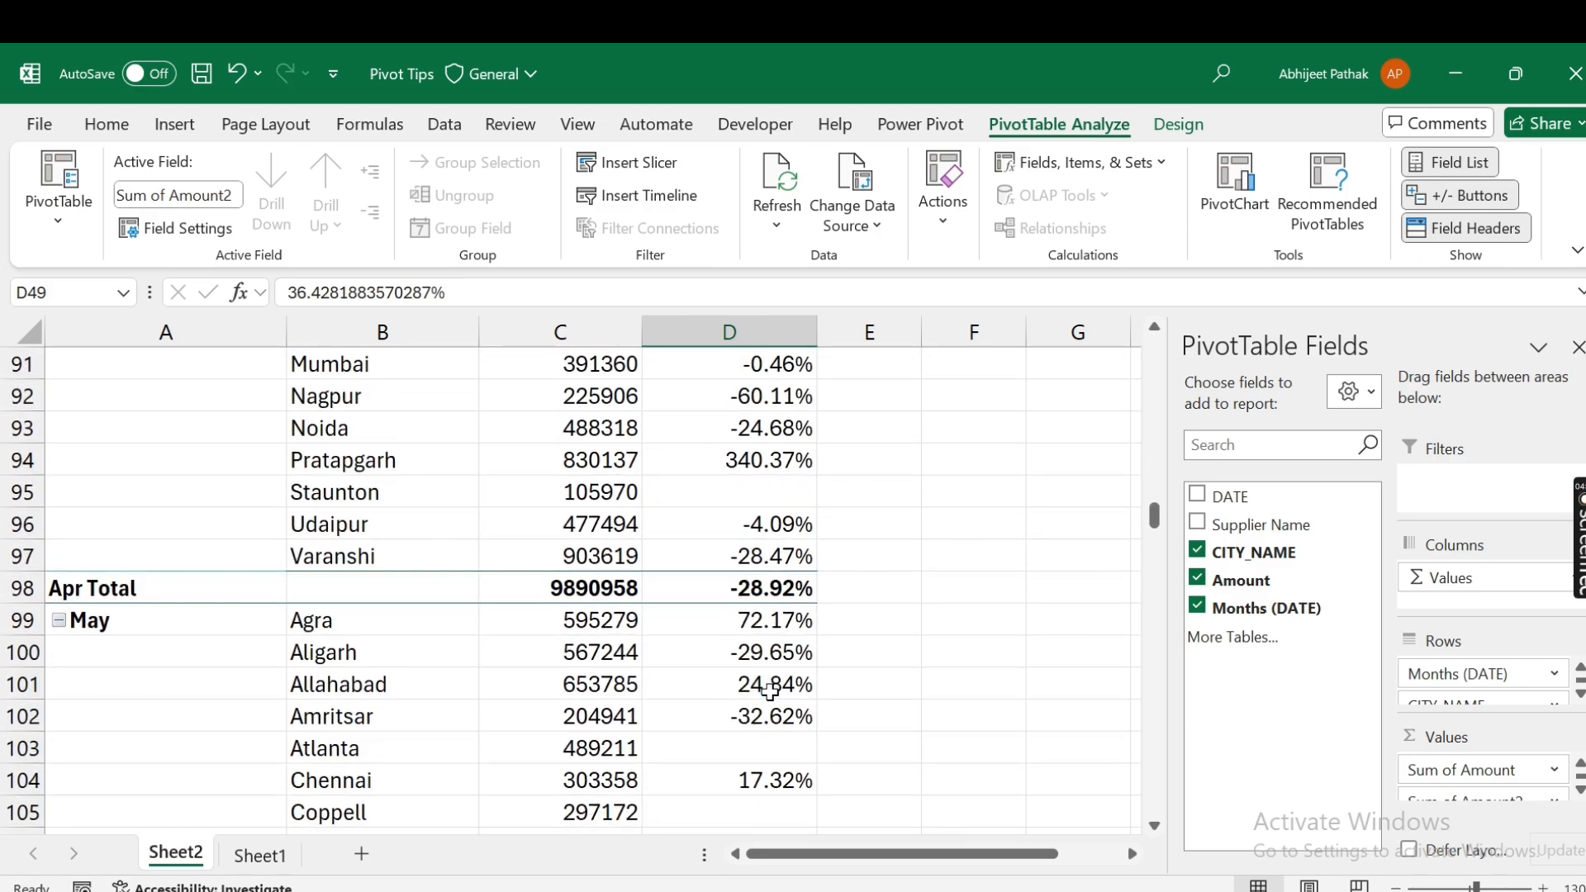
mouse_move(770, 690)
mouse_move(768, 658)
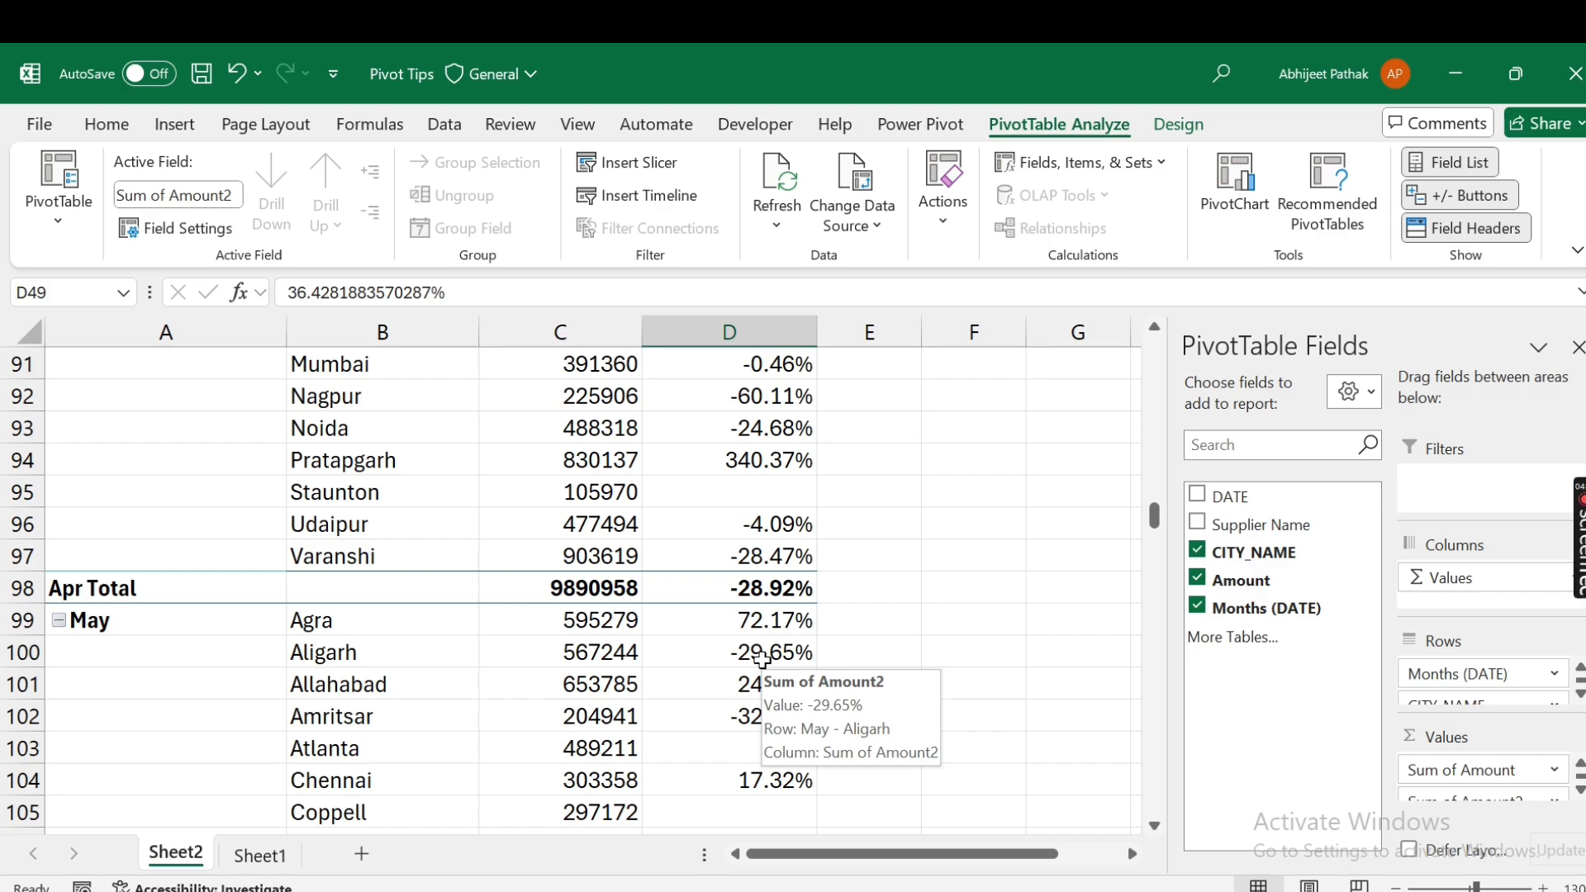
- Review the February total and the March city percentages against the January amounts at the start of the PivotTable
scroll(761, 658, "up", 20)
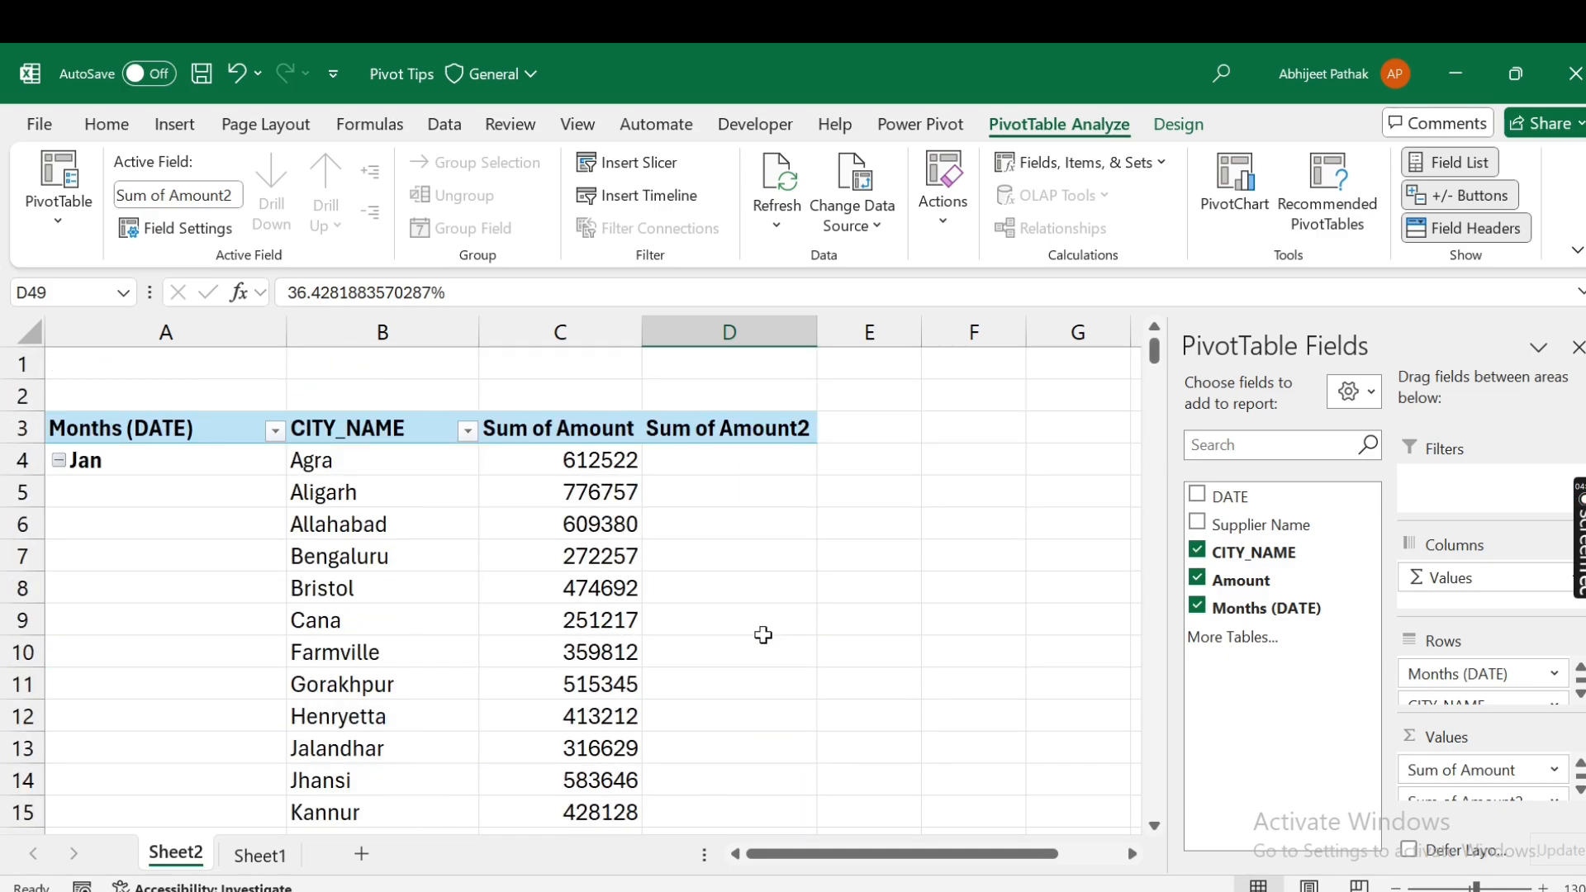
scroll(735, 582, "down", 13)
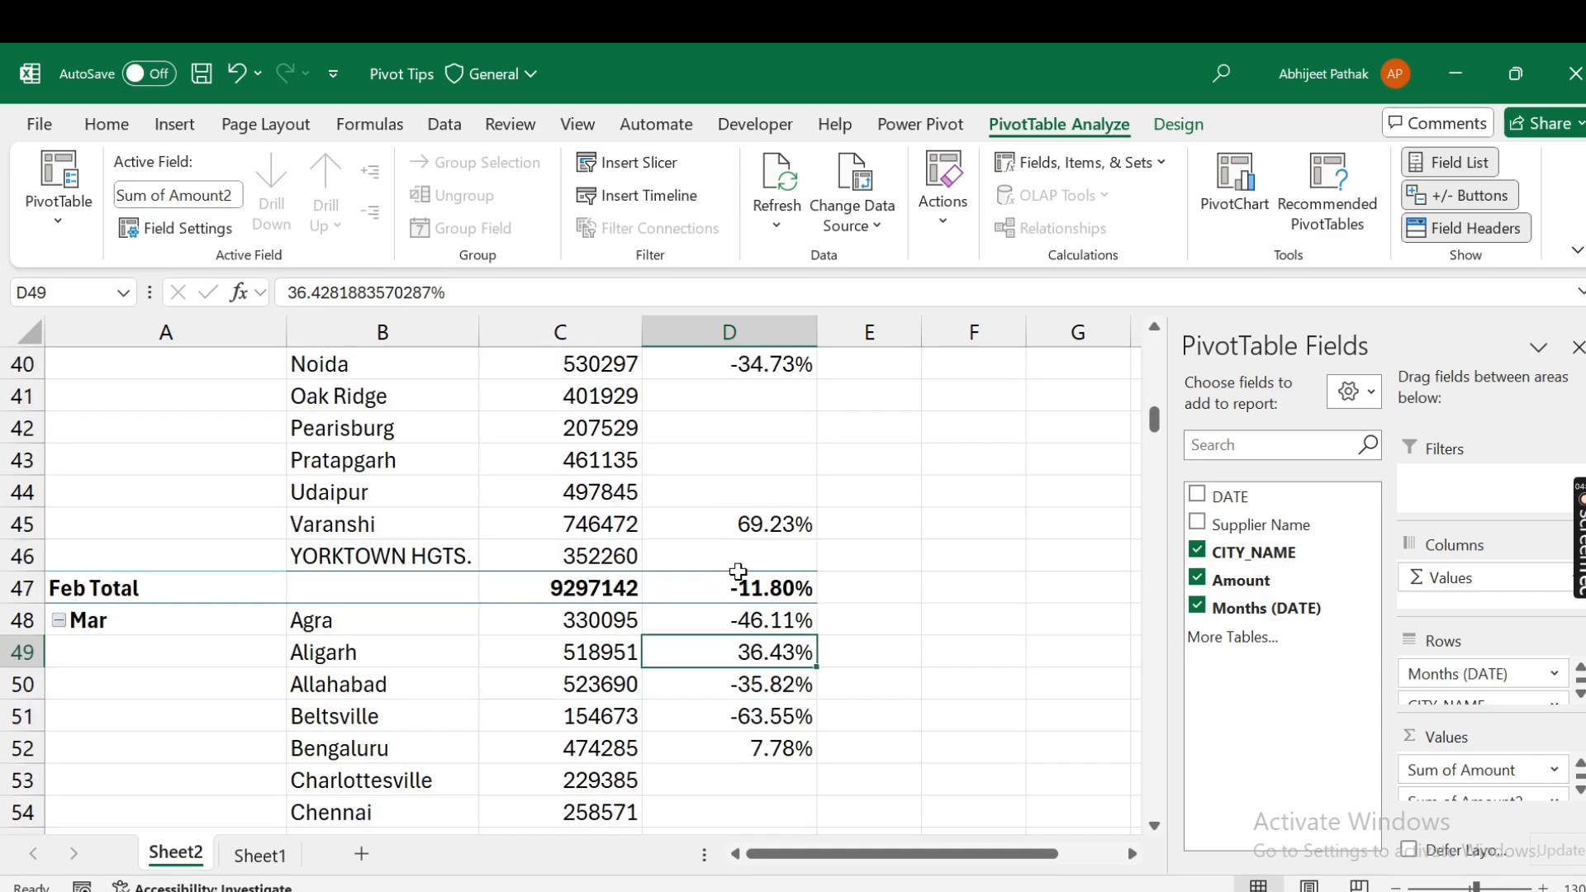
scroll(735, 574, "down", 1)
mouse_move(727, 578)
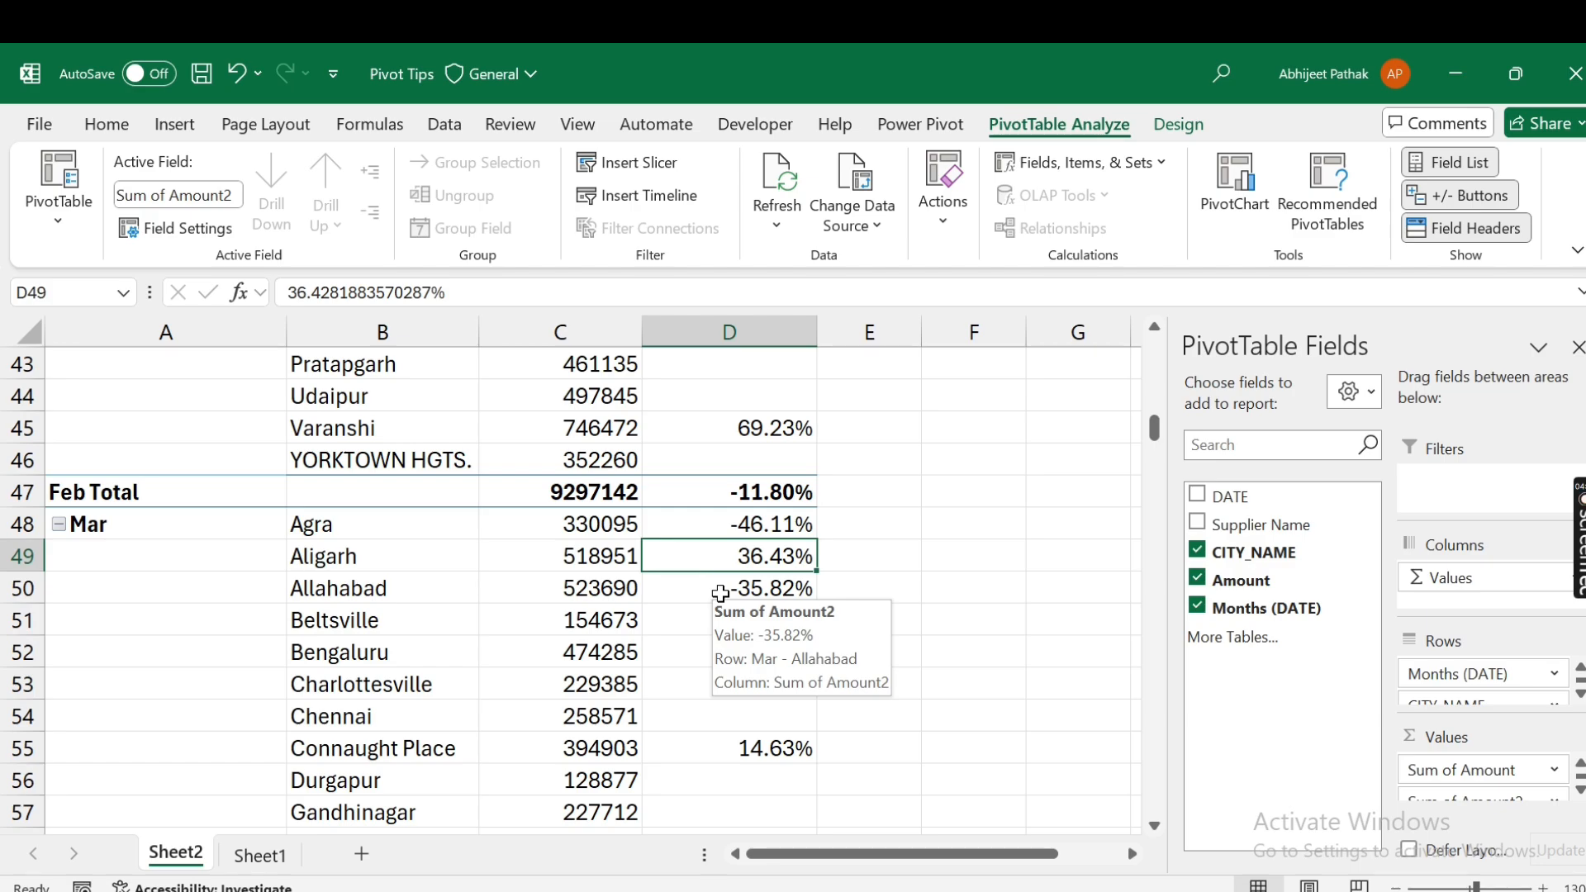
scroll(720, 593, "up", 14)
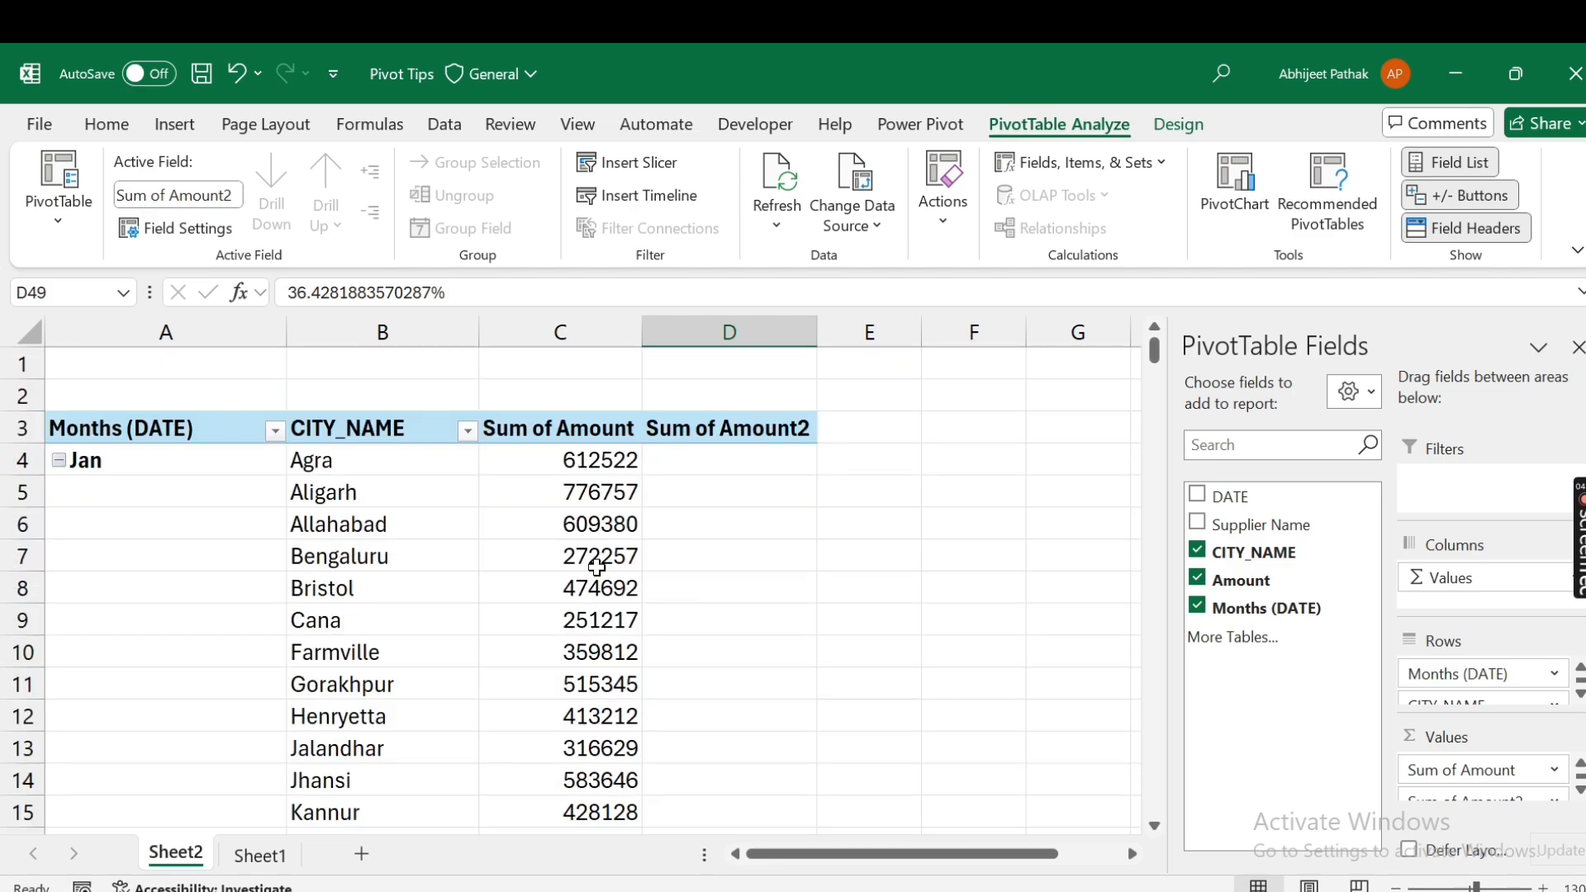
- Undo the percentage-difference calculation in Sum of Amount2 and review the January amounts by city
mouse_move(596, 566)
key("ctrl+z")
scroll(683, 528, "up", 2)
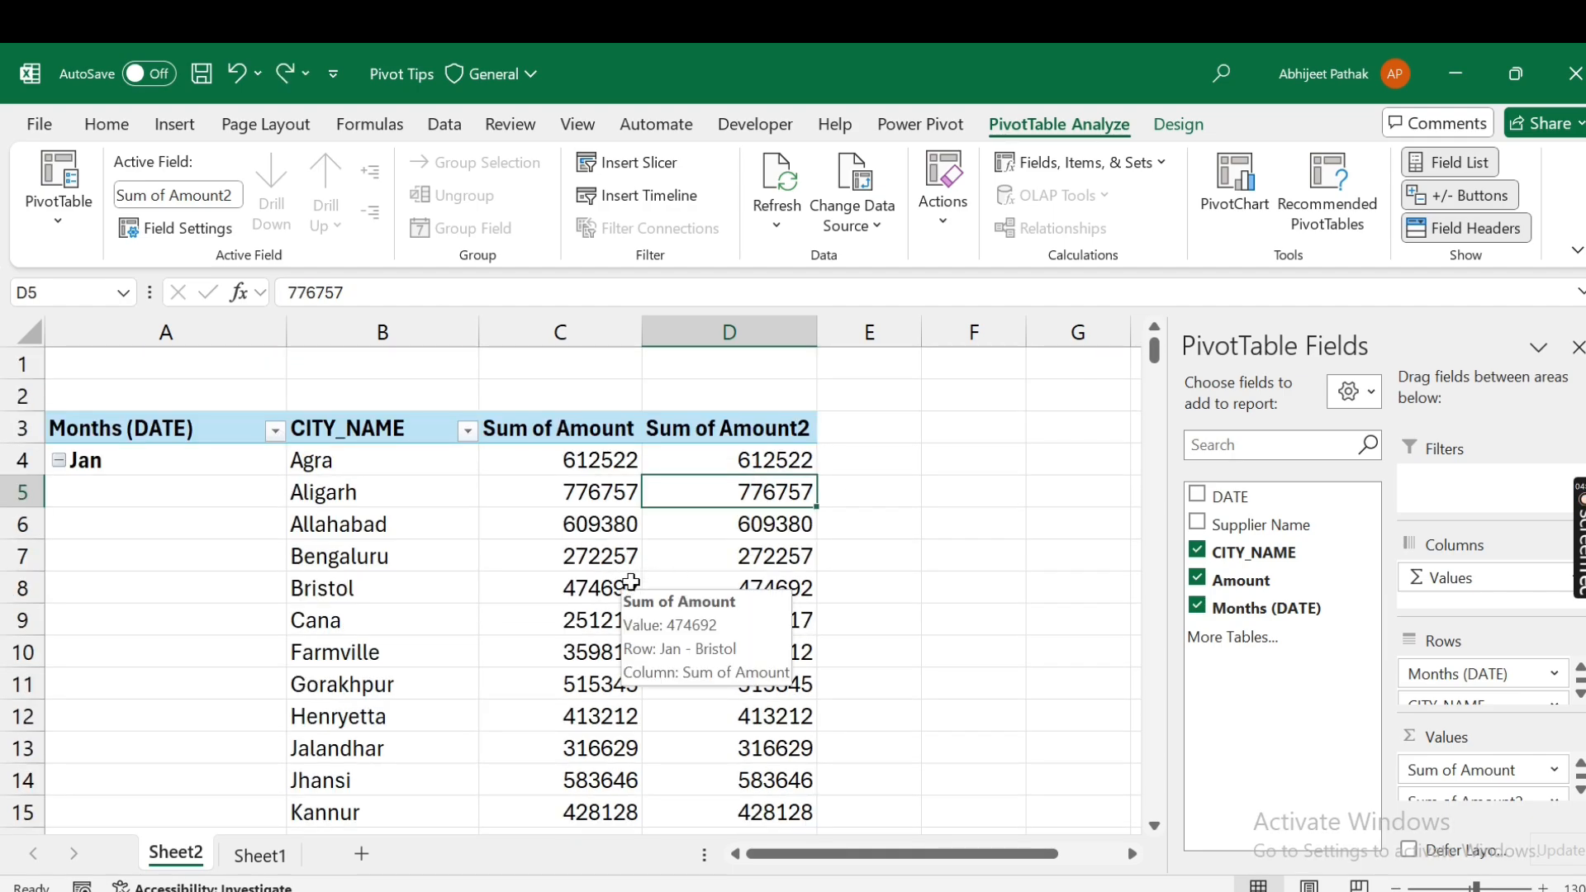
scroll(723, 574, "down", 7)
scroll(726, 577, "up", 7)
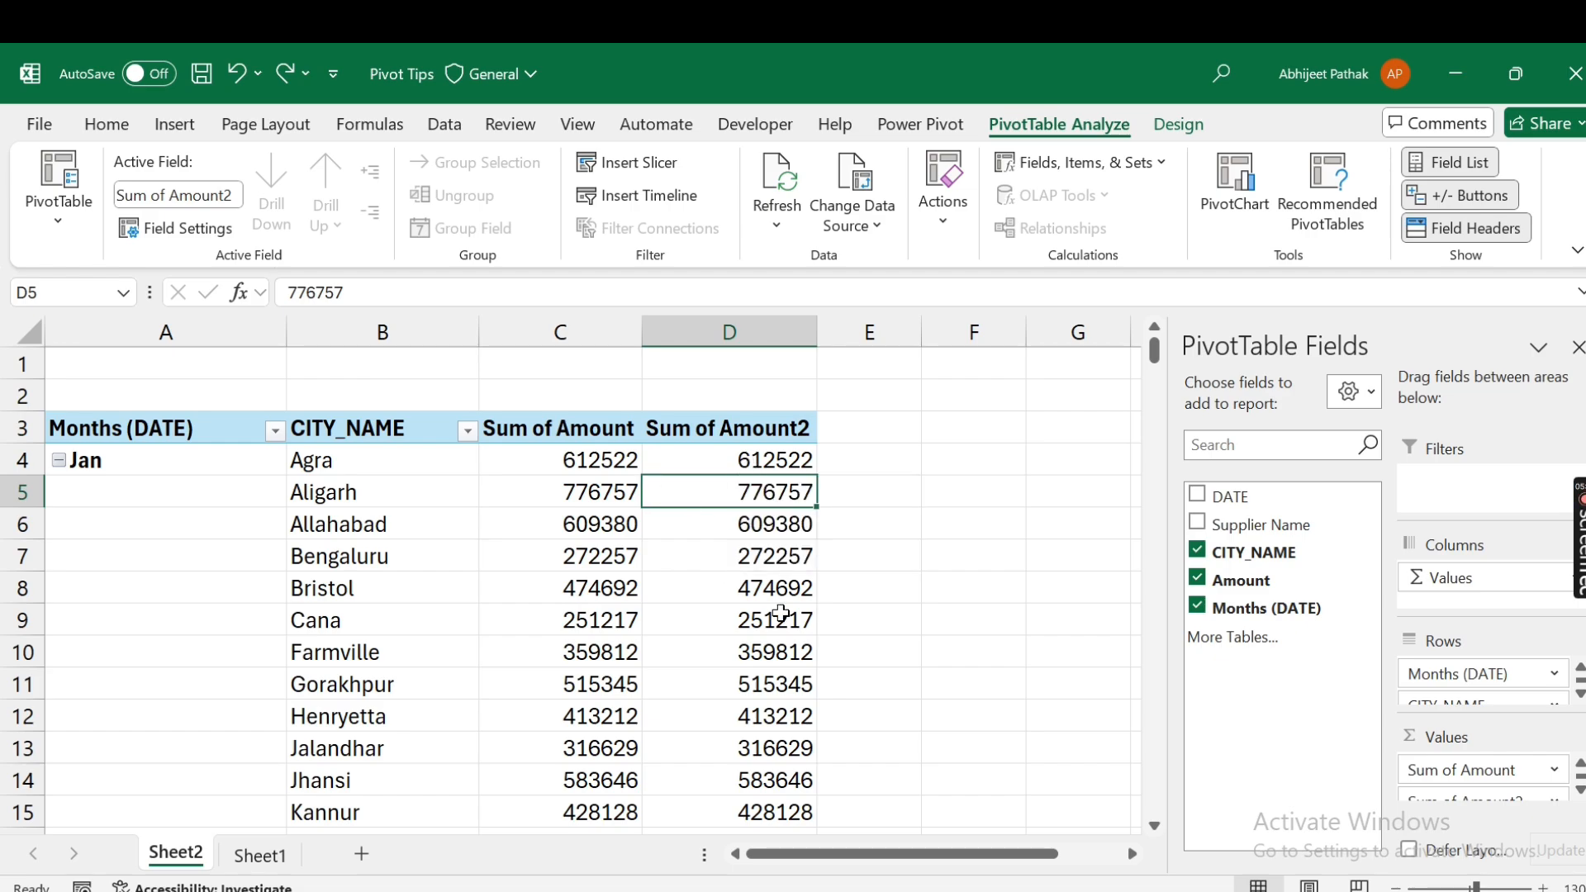
scroll(549, 545, "down", 6)
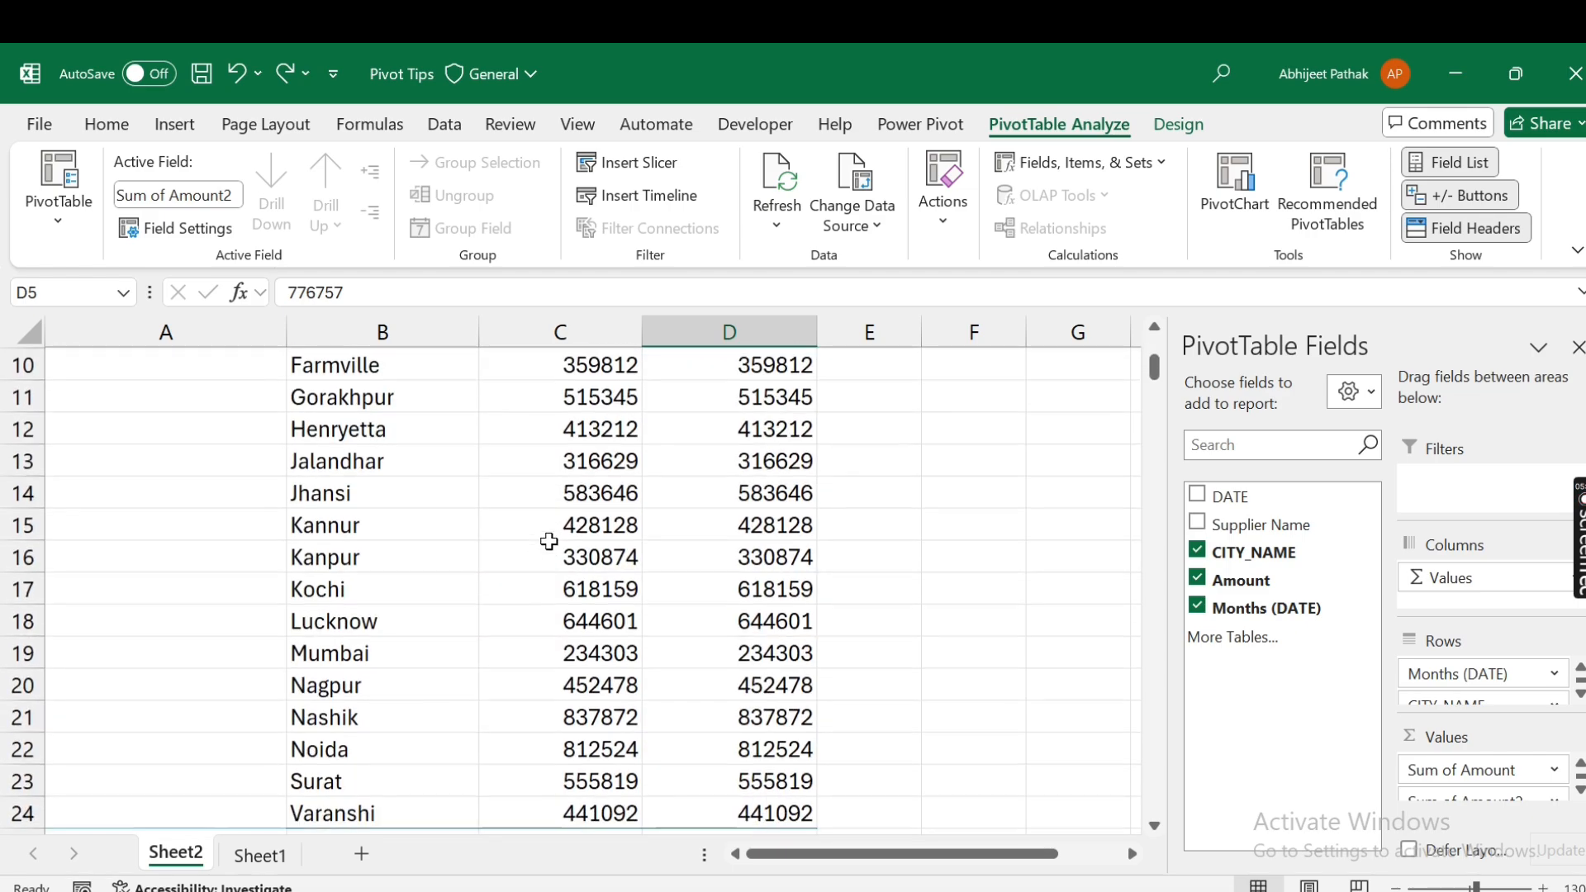
scroll(546, 570, "up", 6)
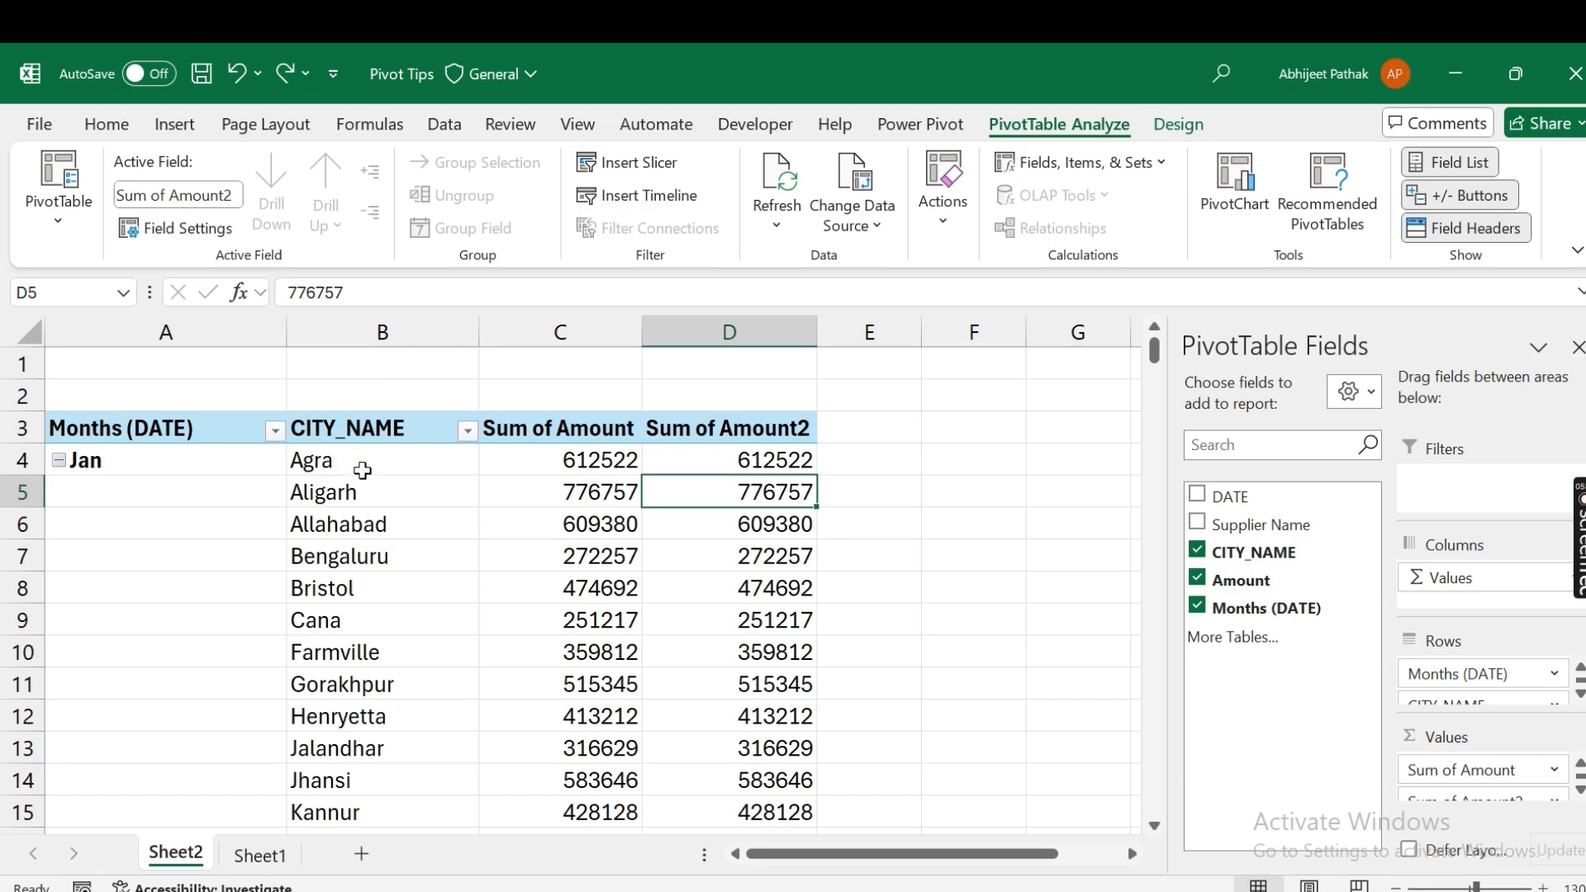
scroll(396, 578, "down", 5)
scroll(411, 591, "up", 5)
- Show Sum of Amount2 as Rank Largest to Smallest with CITY_NAME as the base field
right_click(758, 493)
mouse_move(900, 737)
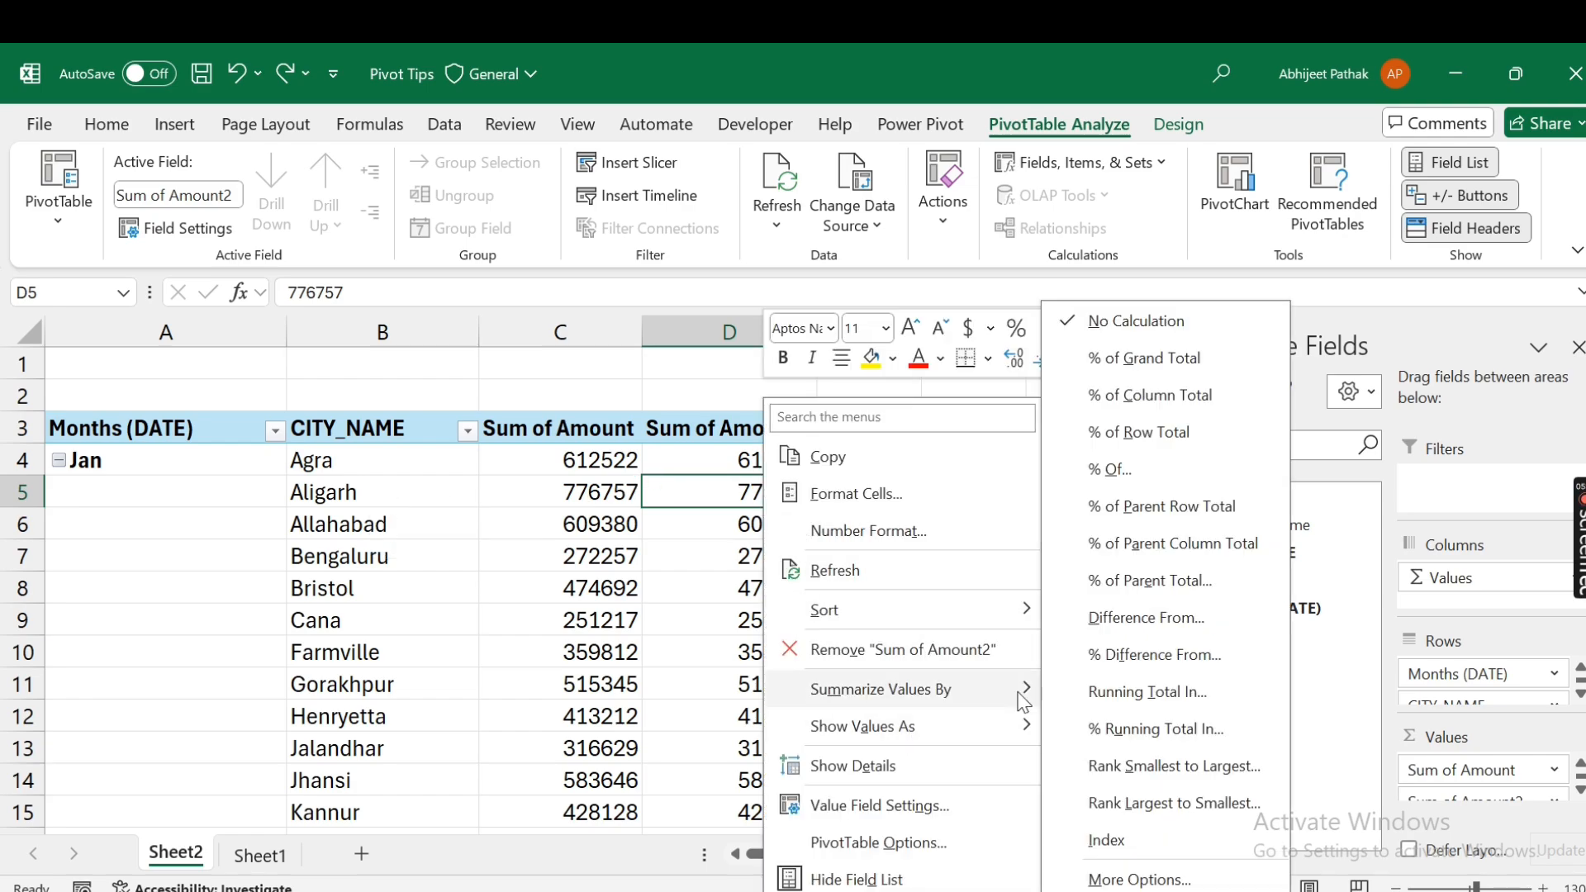
left_click(1133, 806)
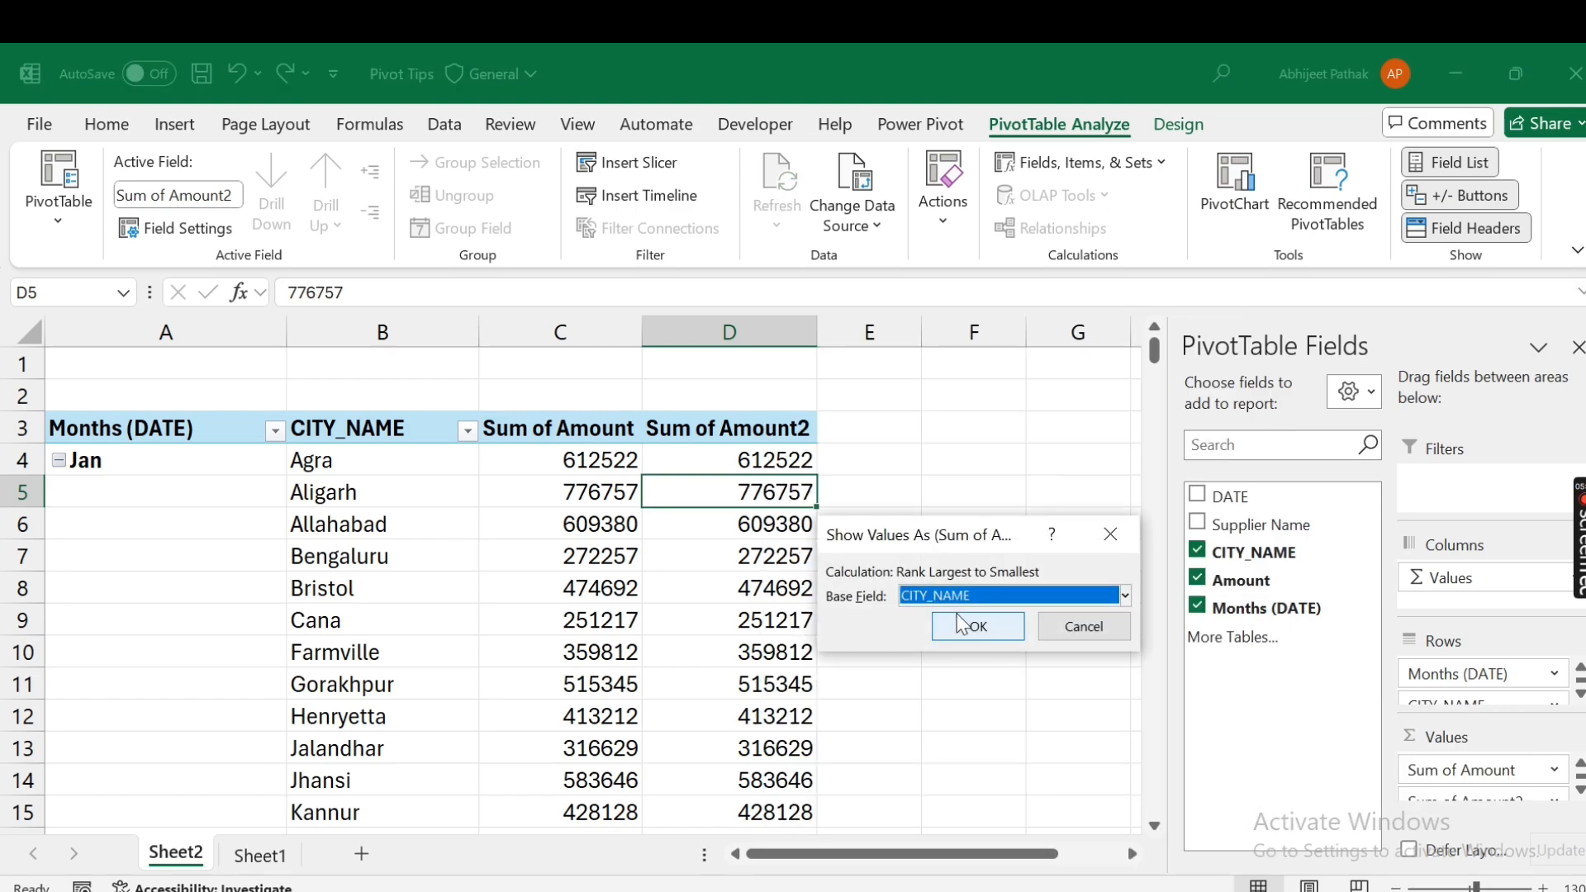
left_click(991, 596)
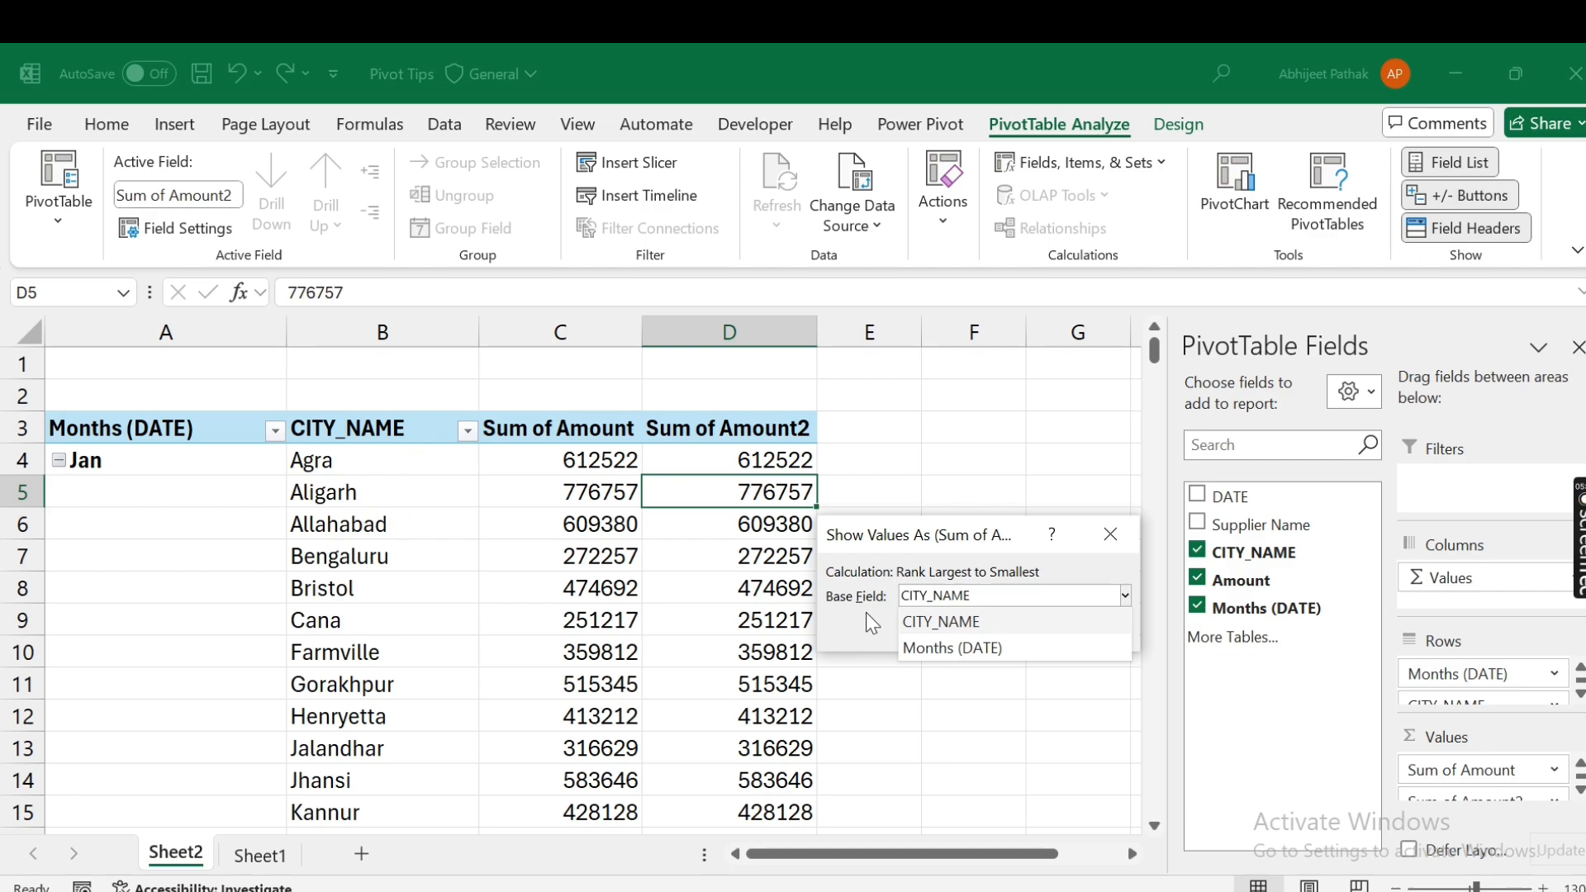
left_click(968, 625)
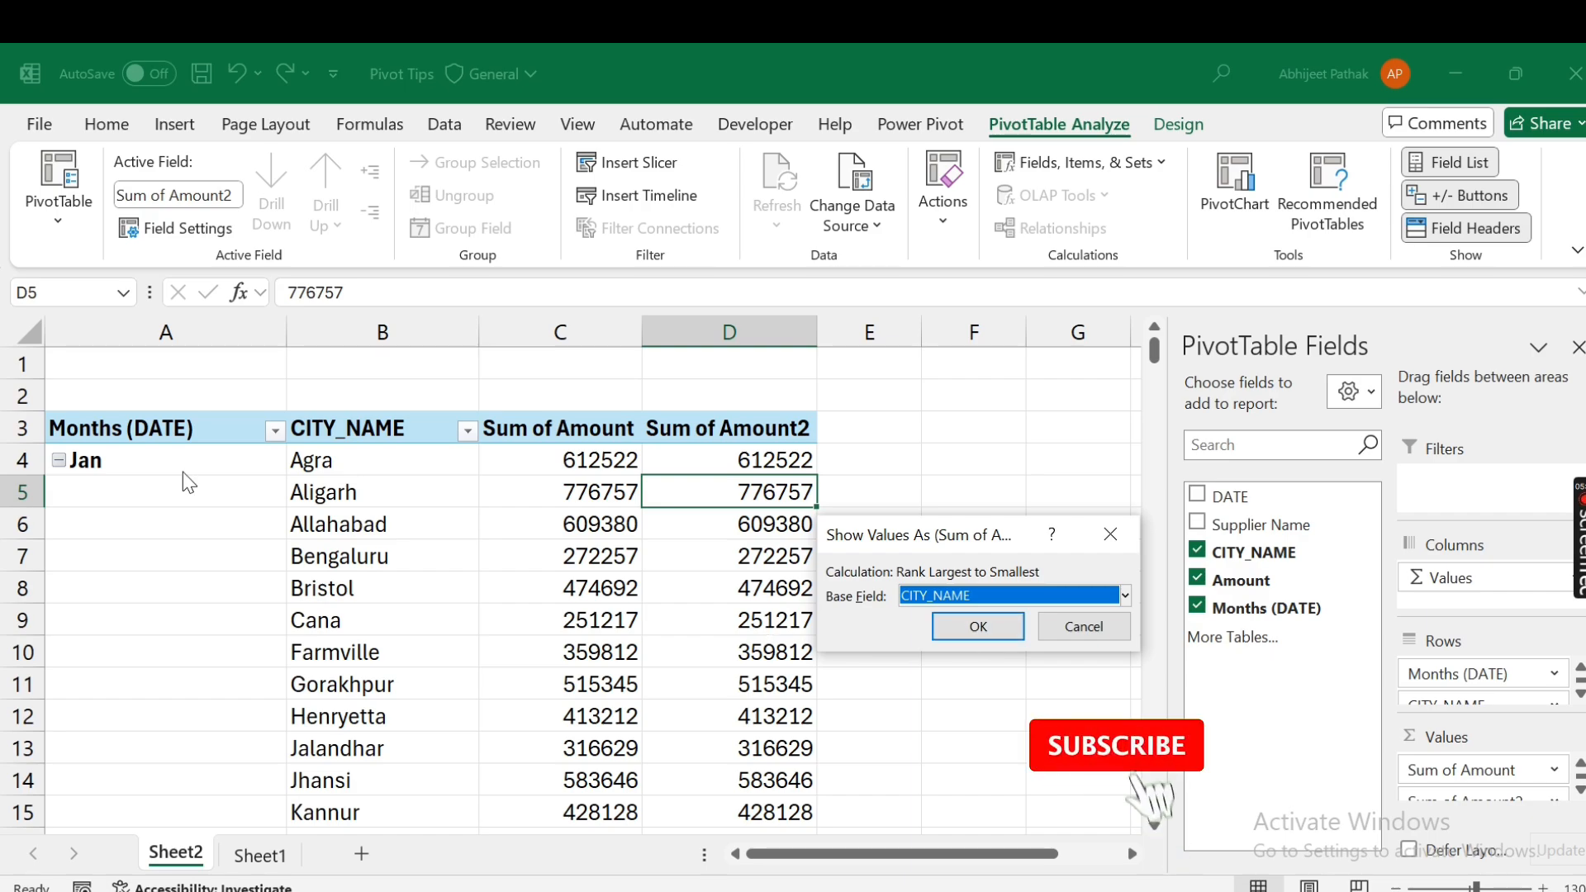
left_click(980, 628)
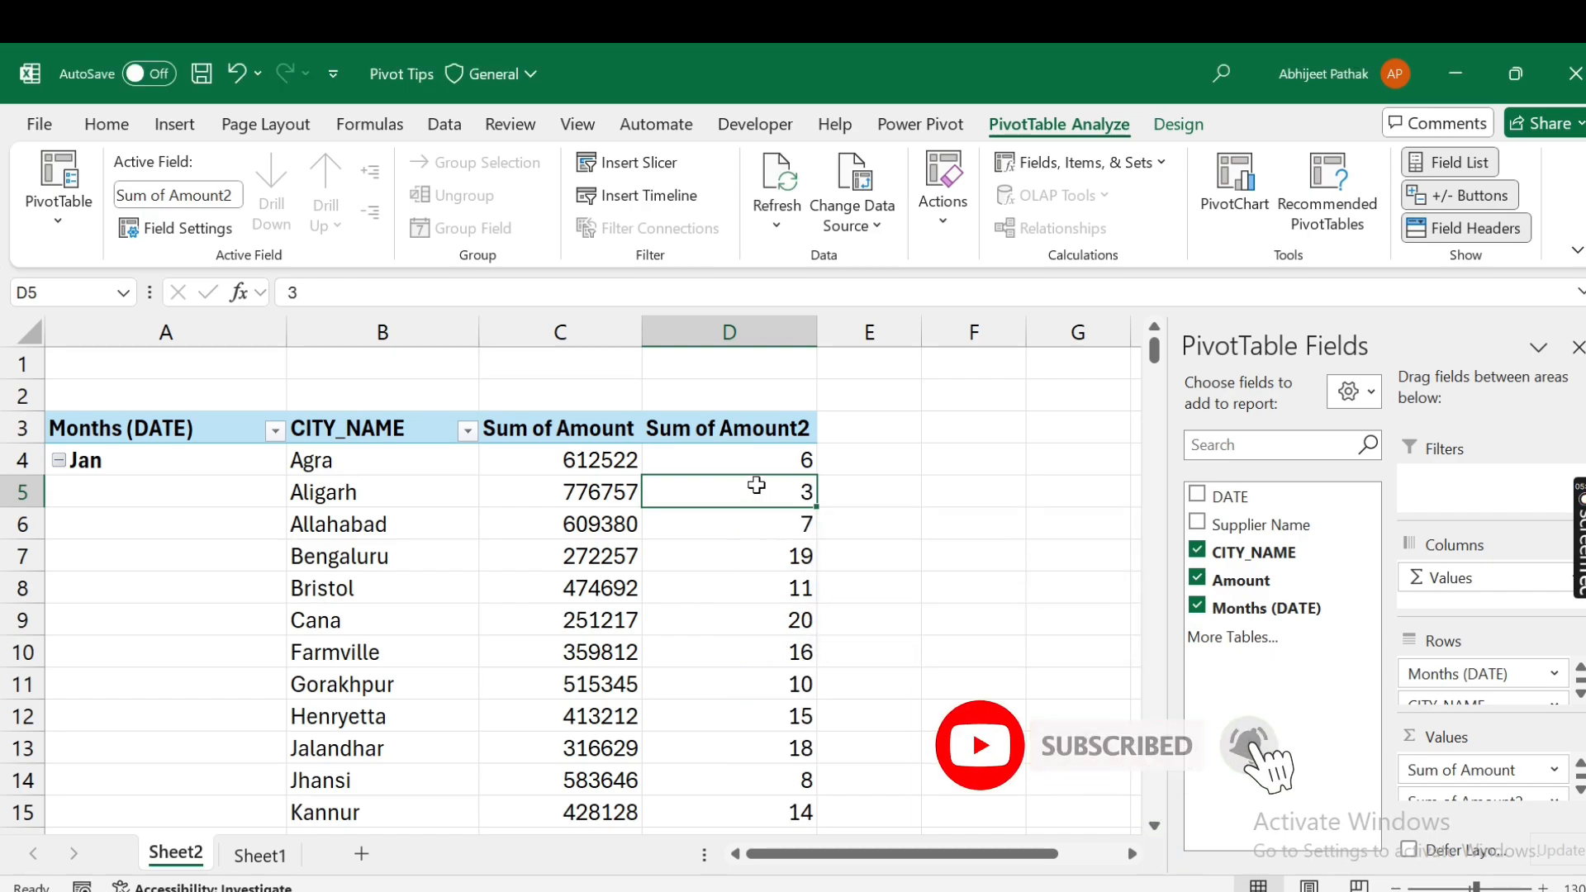
- Examine the city ranks in Sum of Amount2 for January, February and March, and return to the start of the PivotTable
scroll(809, 564, "down", 2)
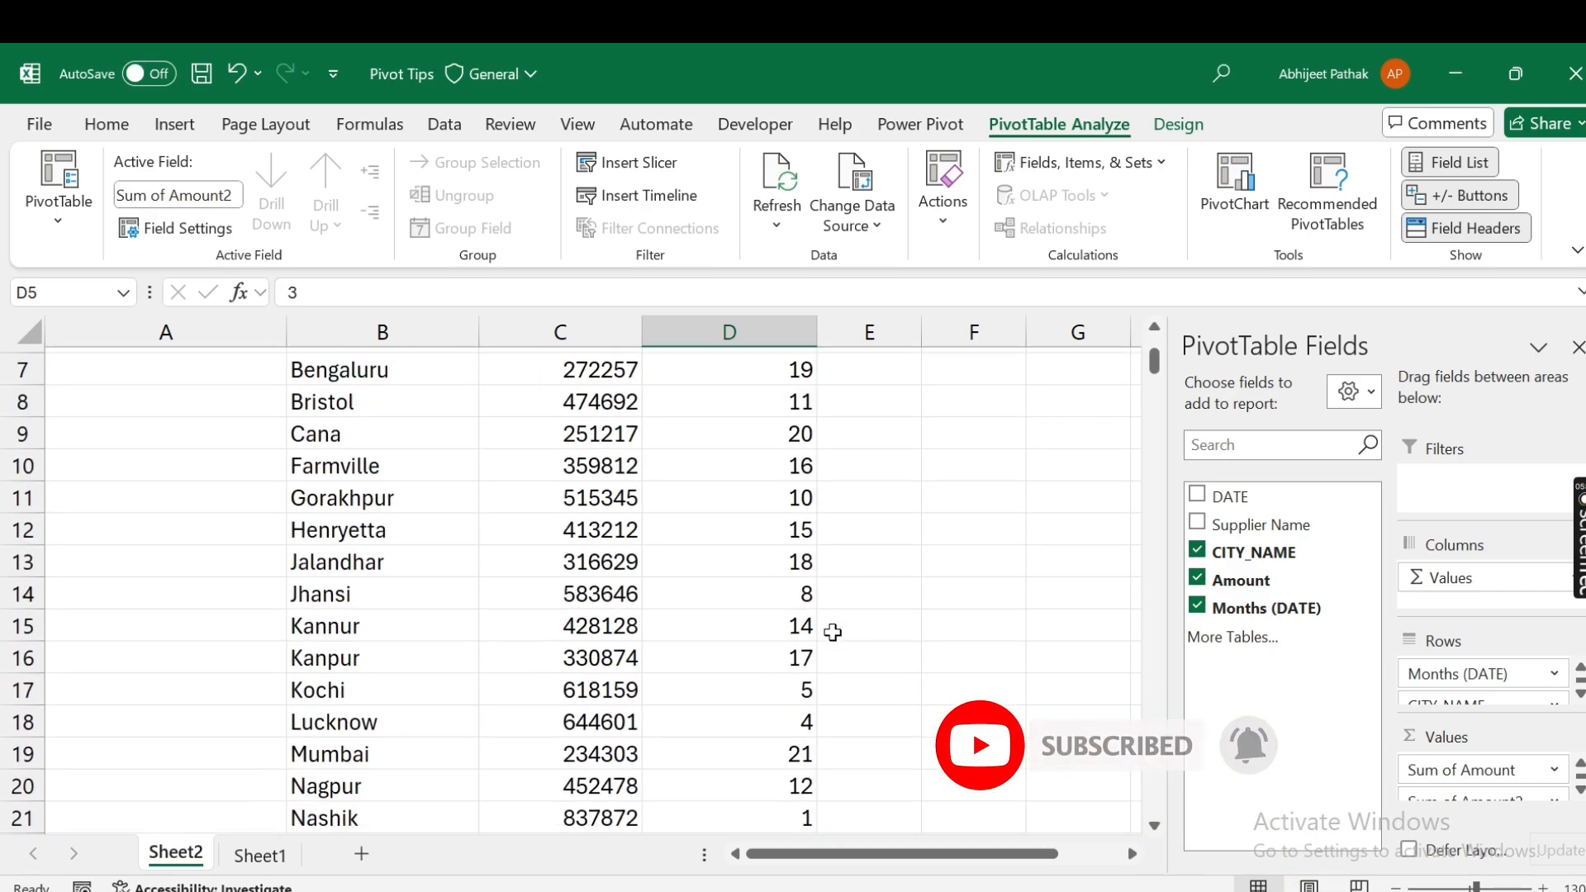
scroll(712, 712, "down", 4)
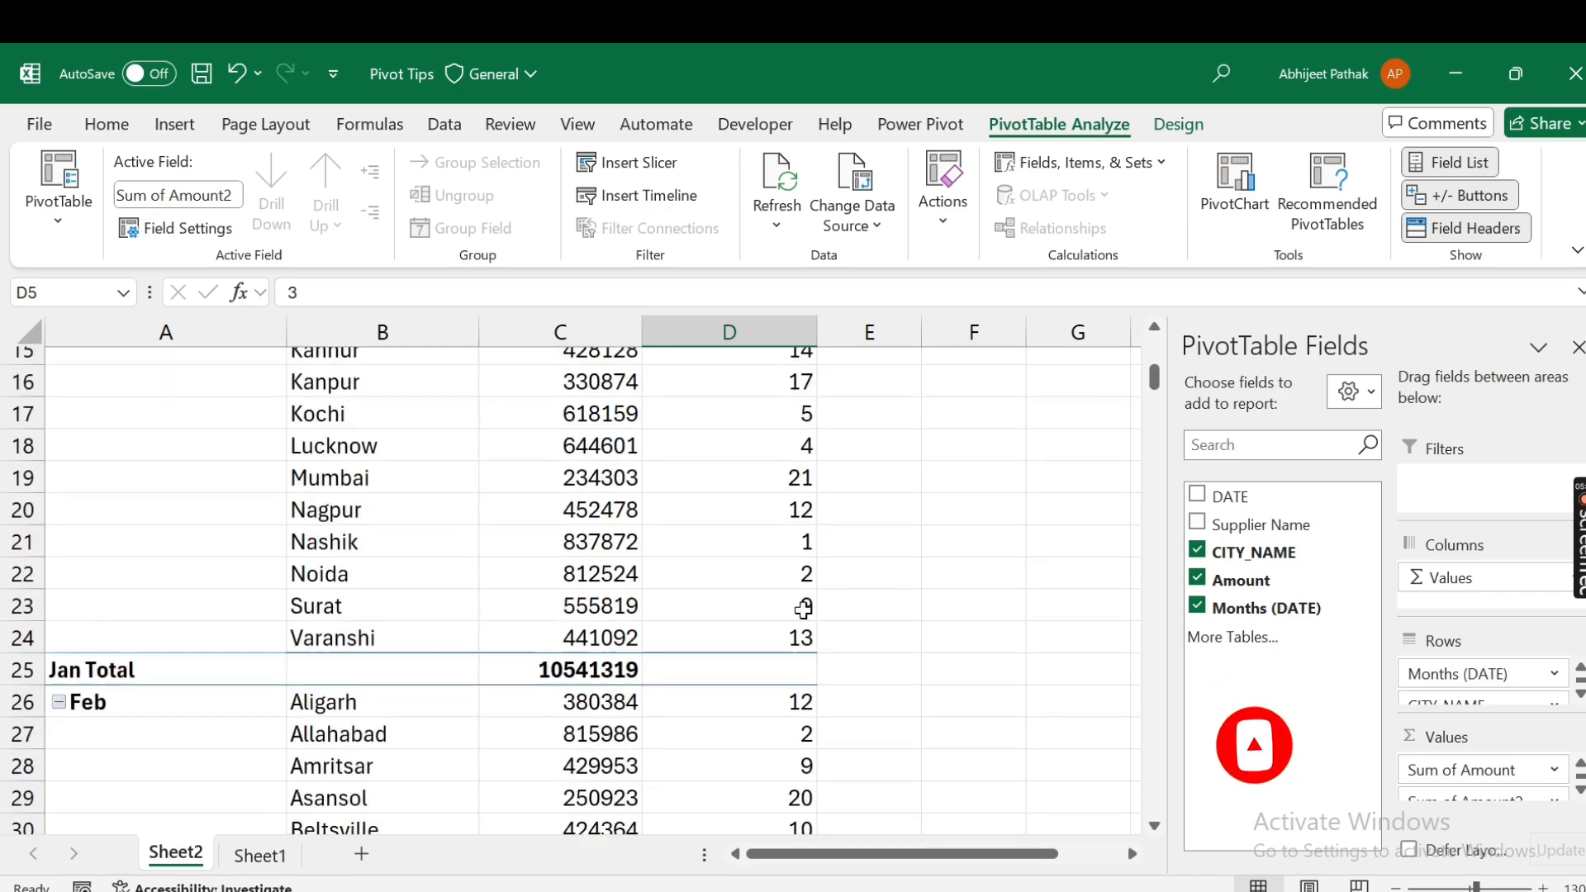
scroll(508, 650, "down", 3)
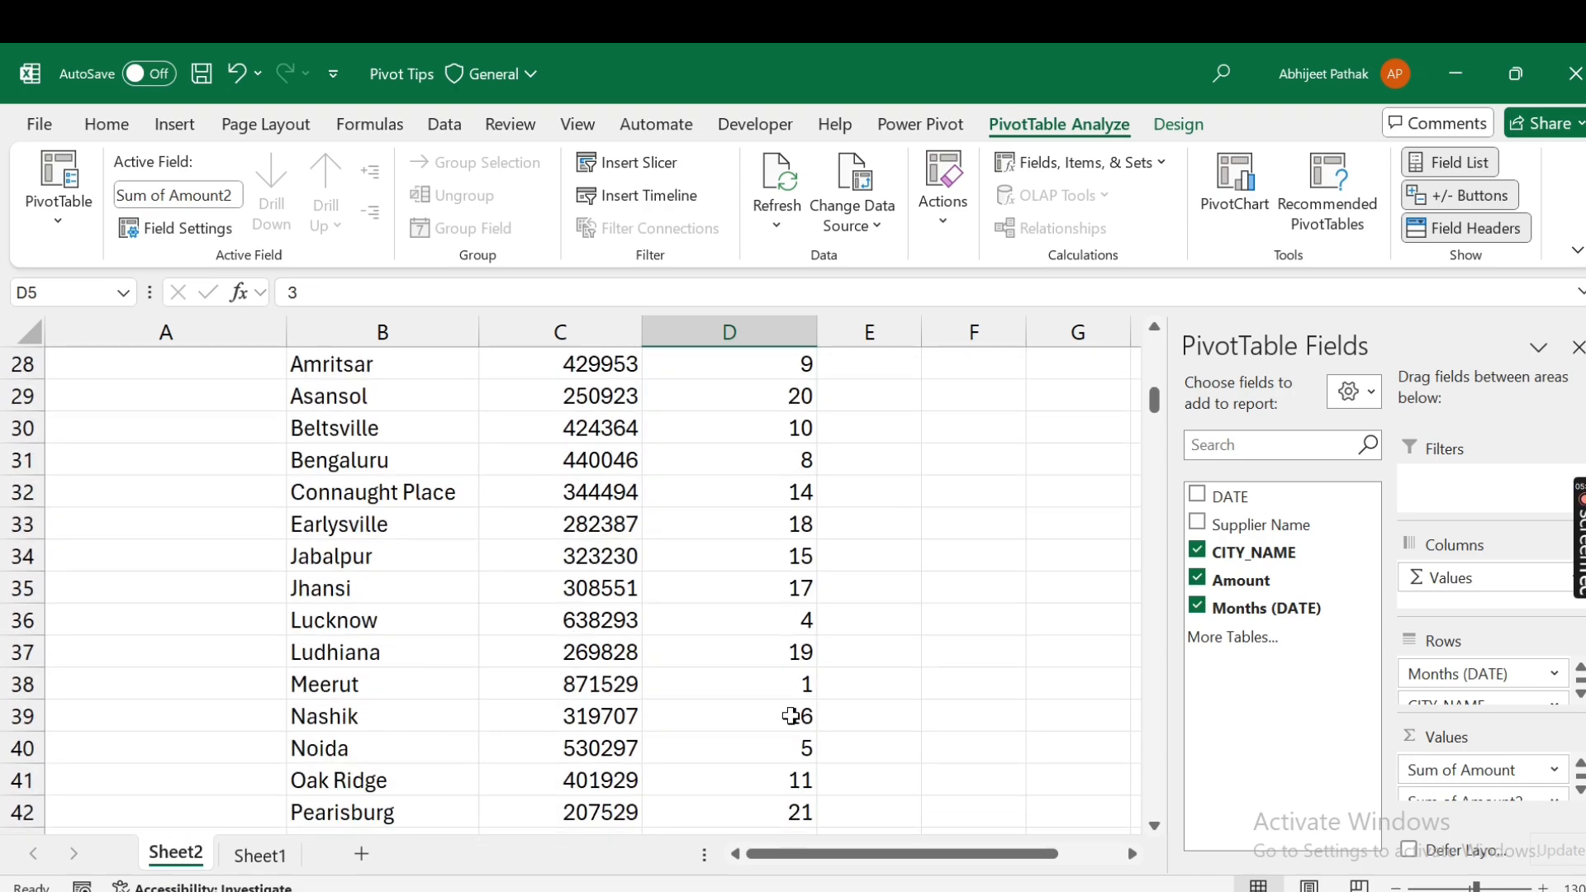
mouse_move(791, 715)
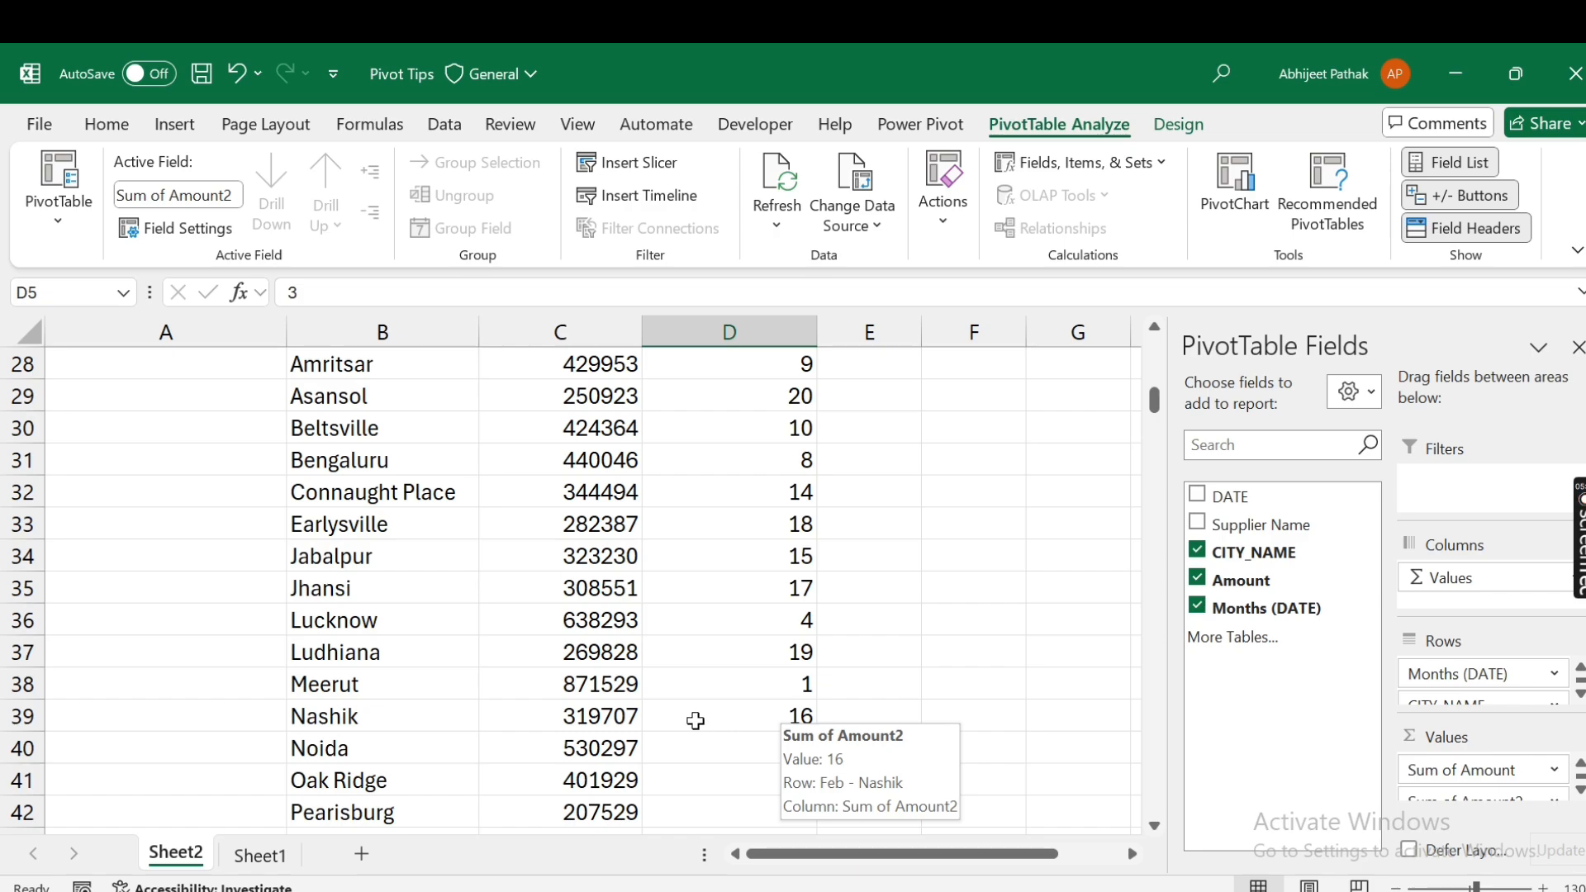
scroll(697, 717, "down", 5)
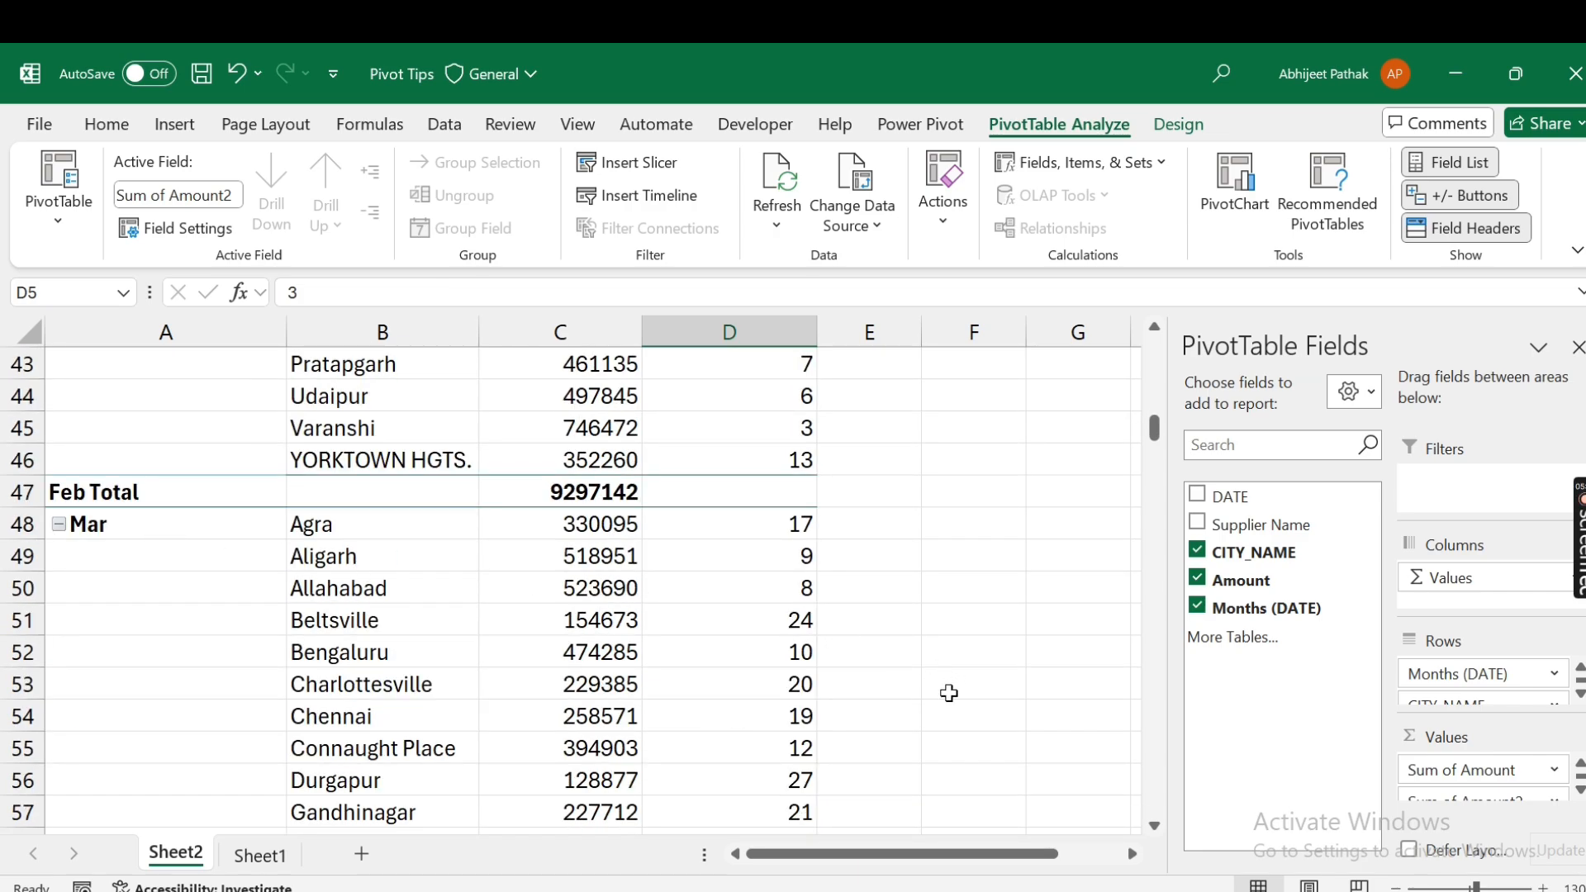
scroll(948, 692, "down", 2)
scroll(582, 814, "down", 2)
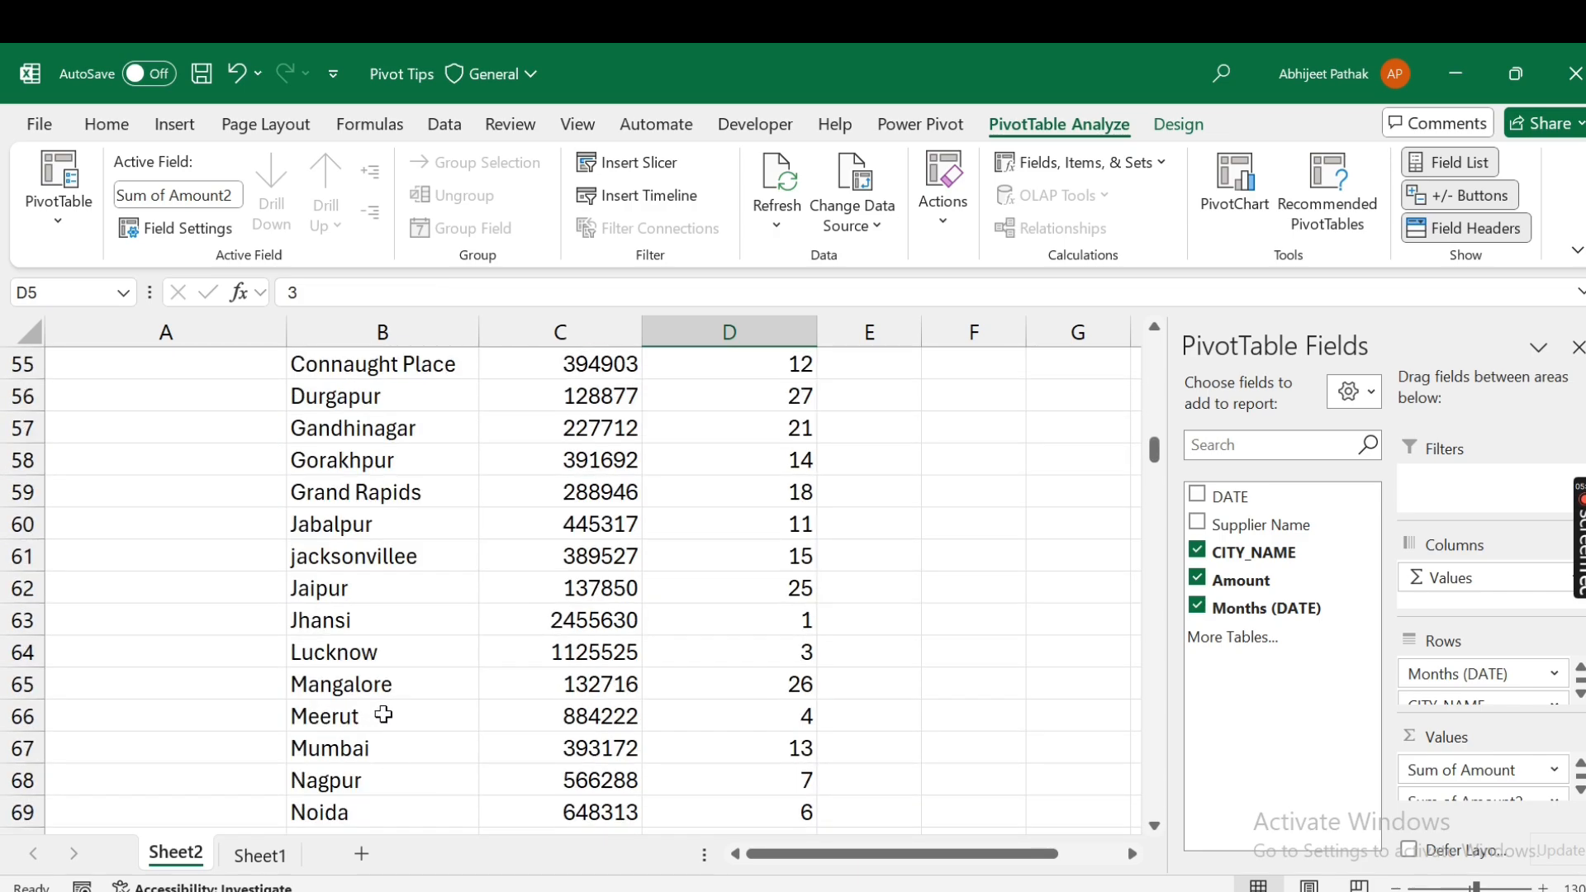
scroll(750, 475, "down", 10)
mouse_move(750, 476)
scroll(768, 602, "up", 20)
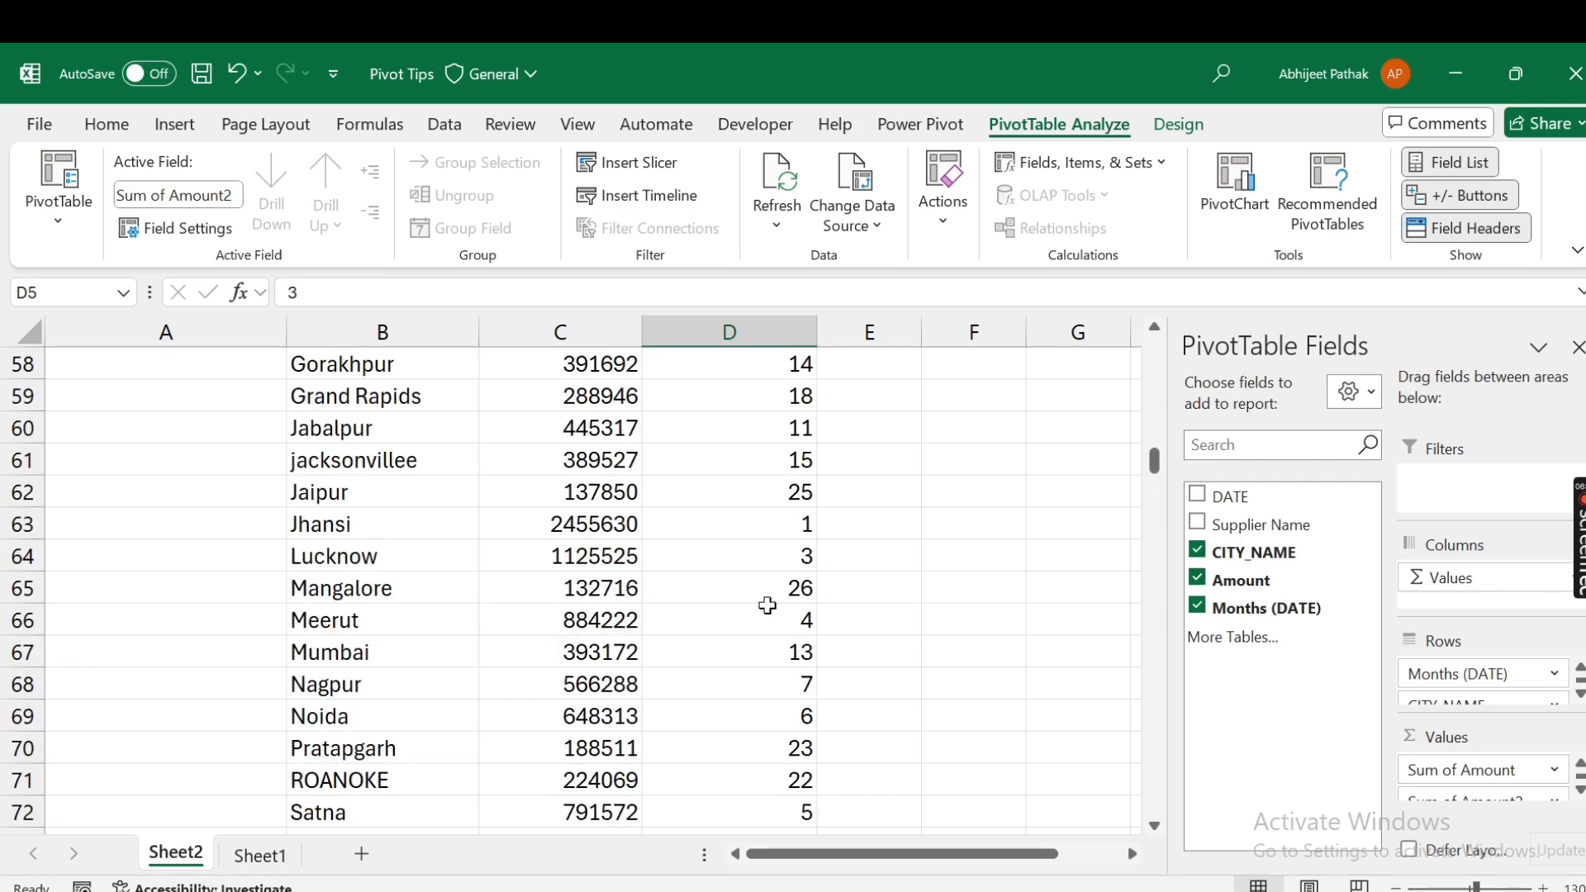
scroll(768, 602, "up", 3)
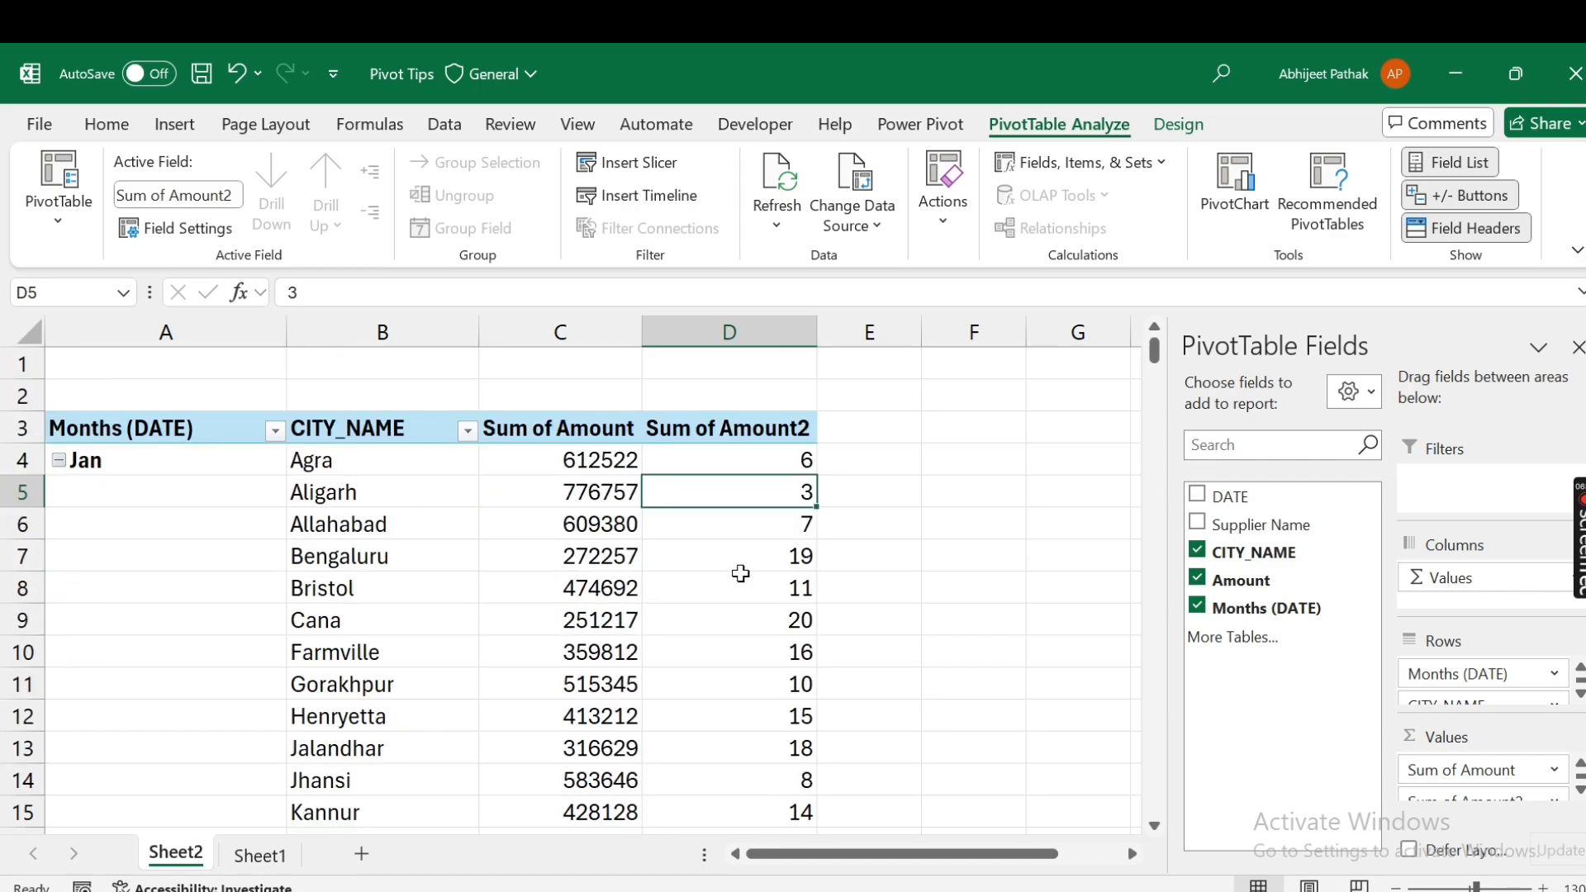
- Look at the source data on Sheet1 and return to the PivotTable on Sheet2
mouse_move(741, 573)
left_click(259, 855)
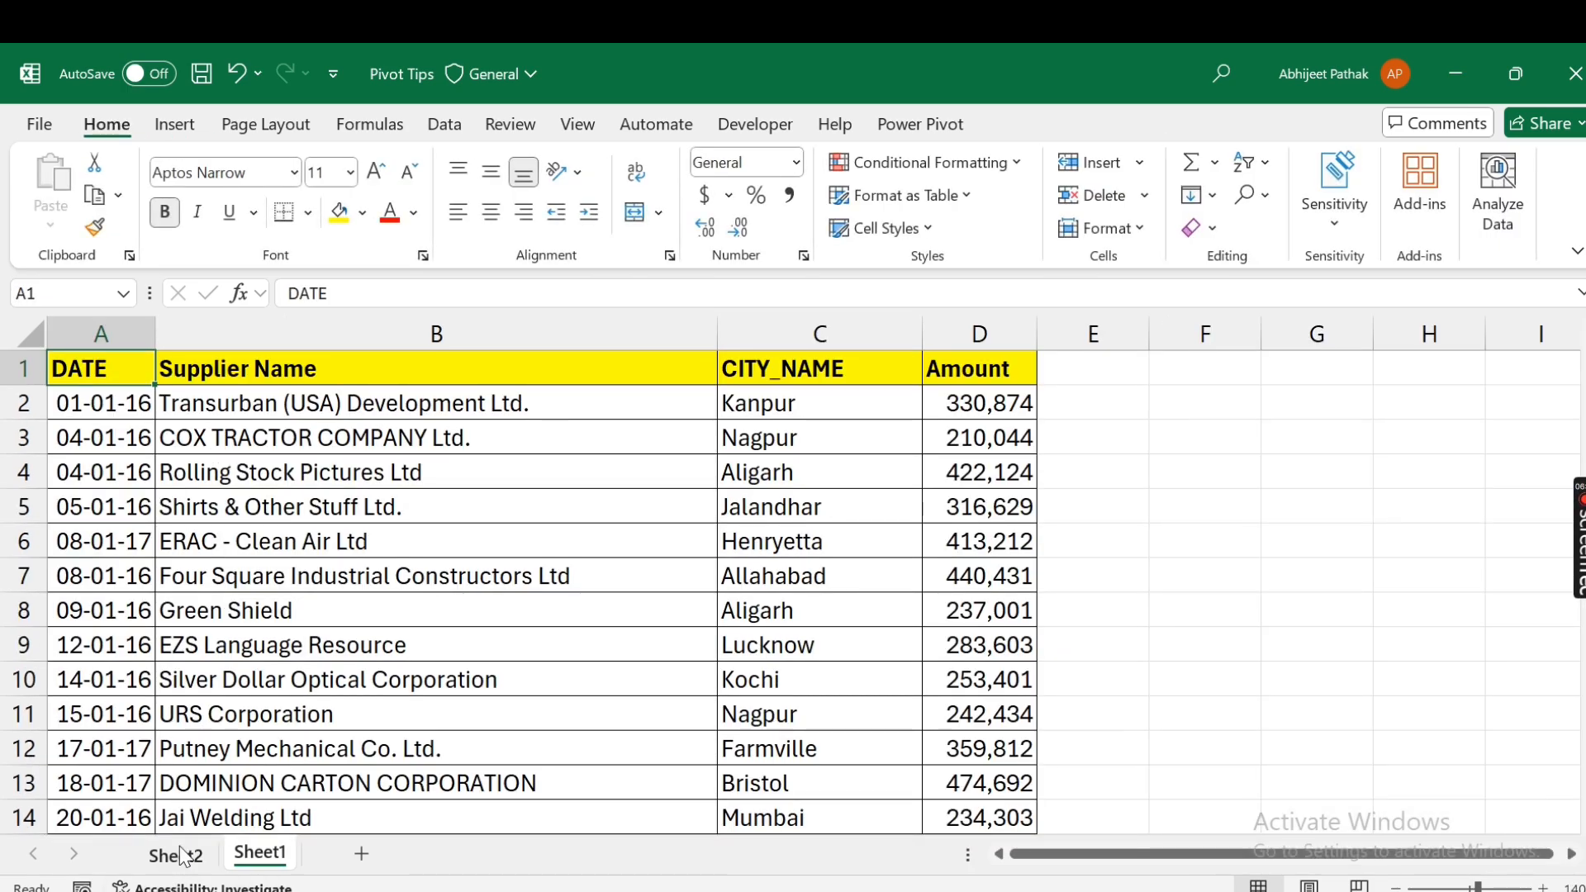
left_click(175, 855)
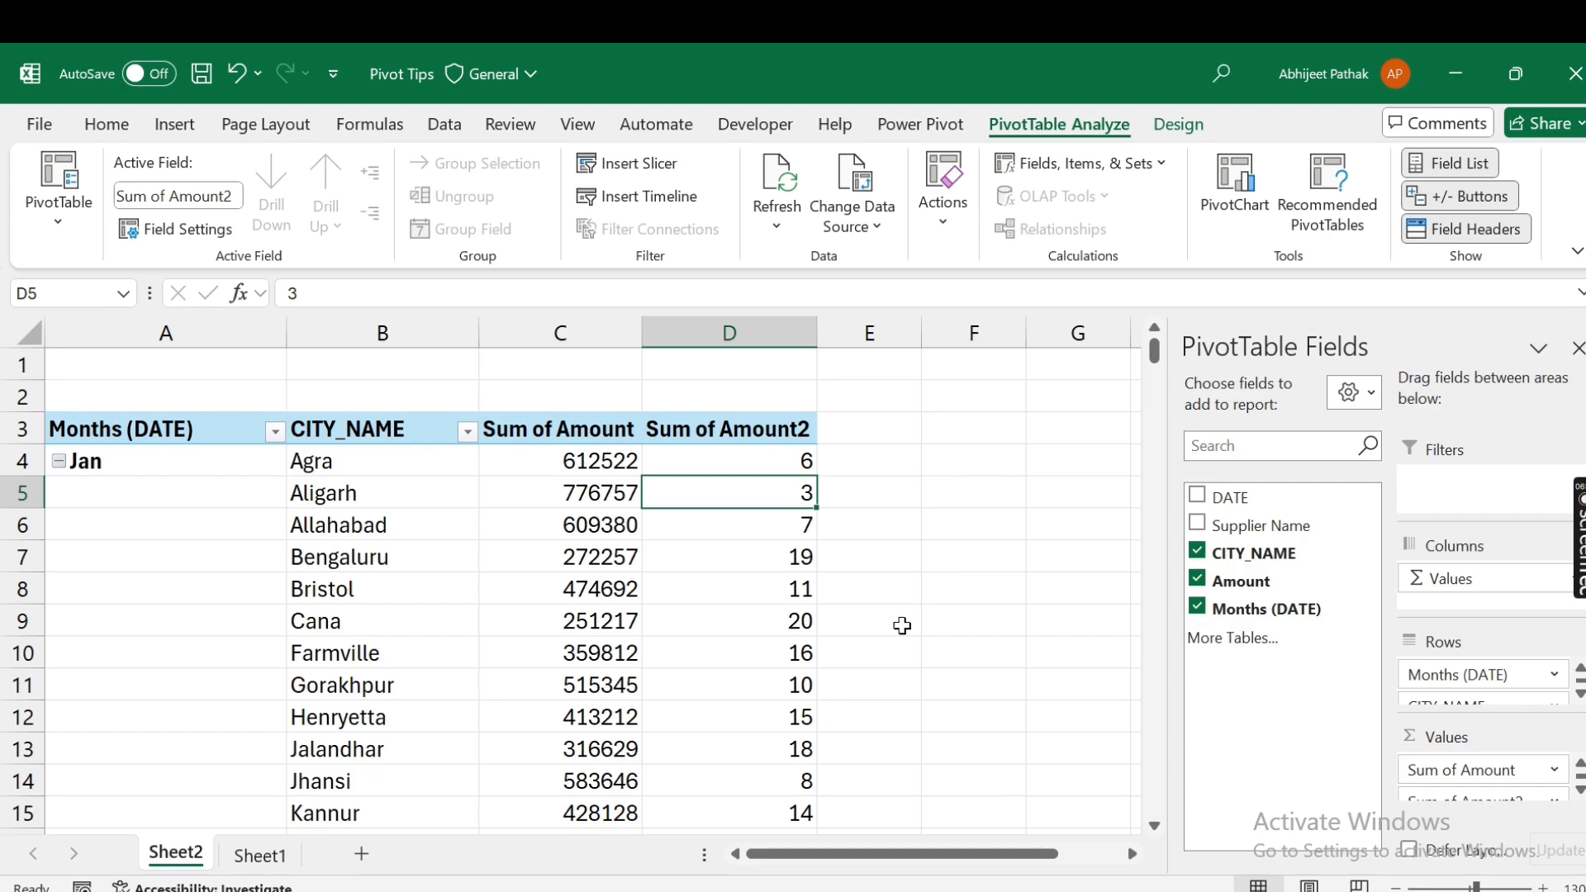
- Switch to the web browser and open lmech.courses.store in a new tab
key("alt+Tab")
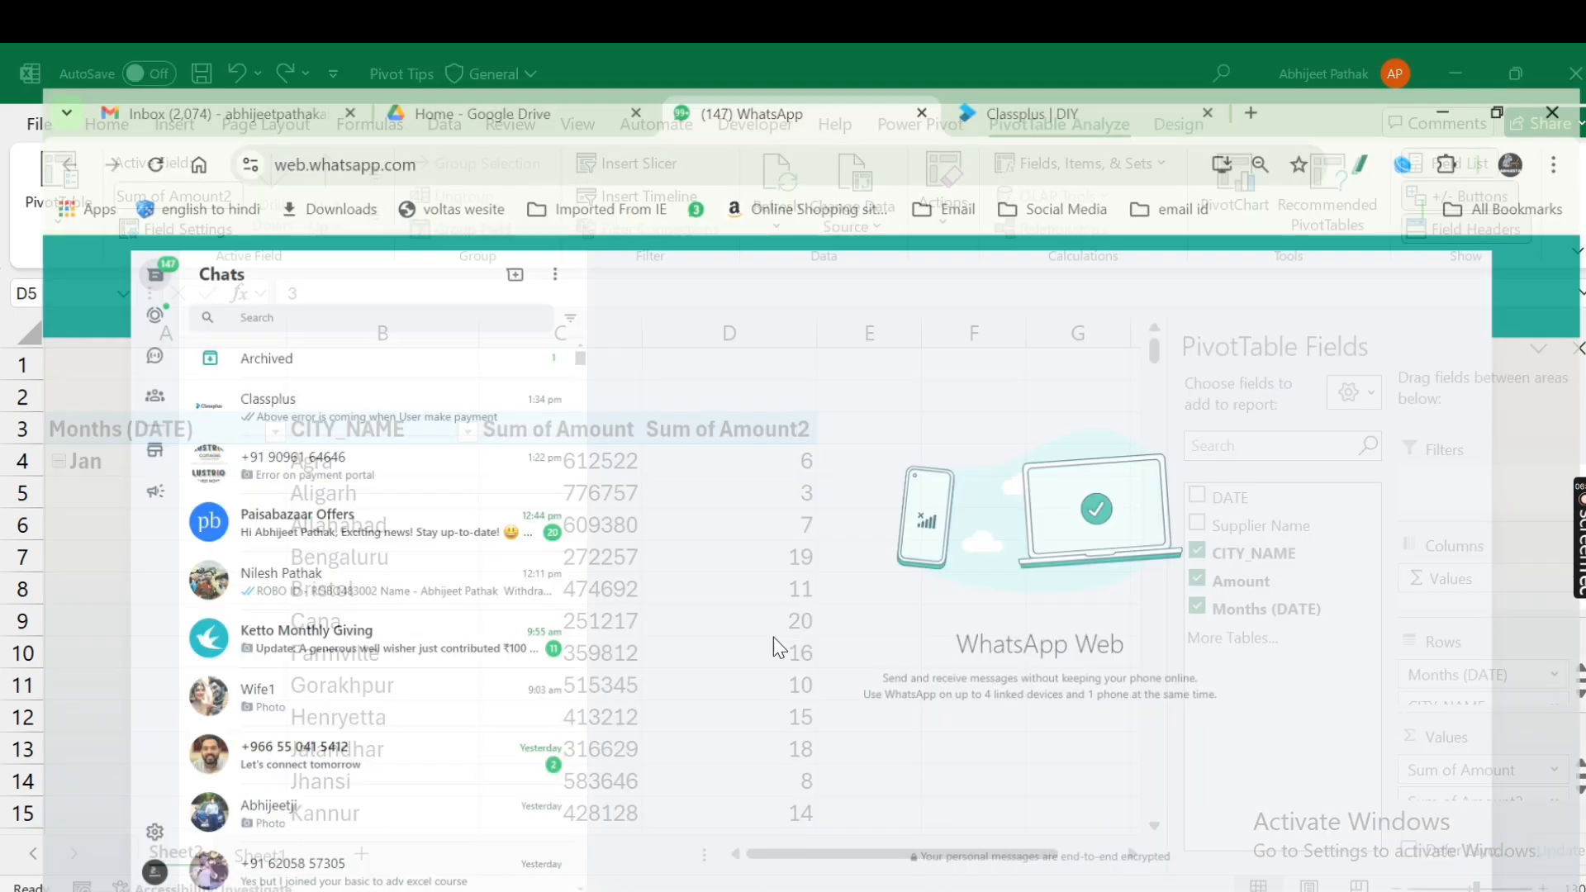
left_click(1079, 77)
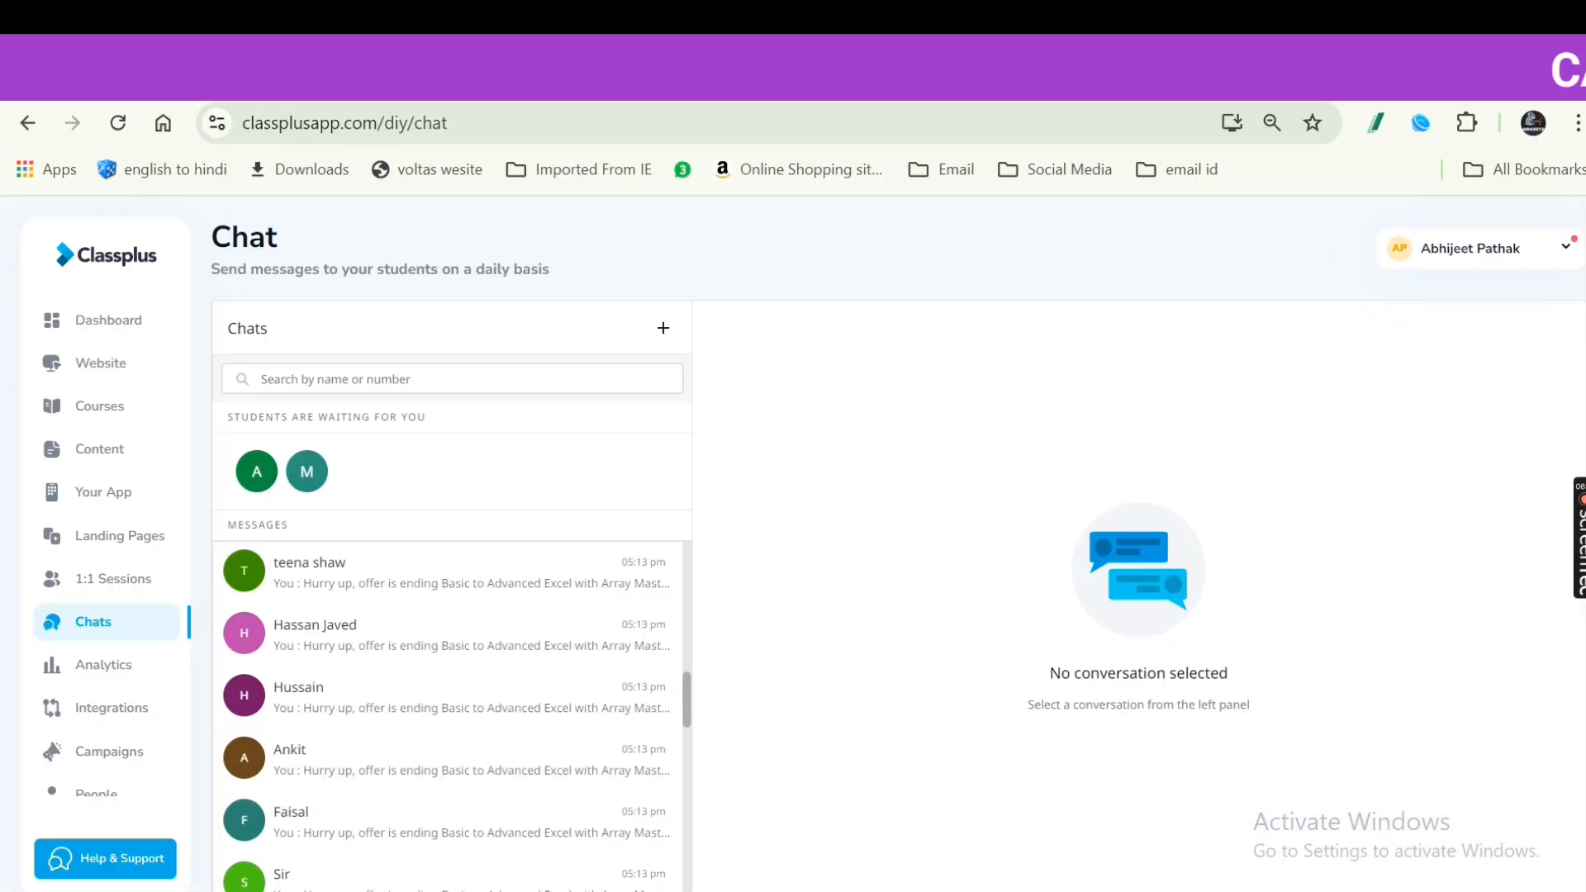
key("ctrl+t")
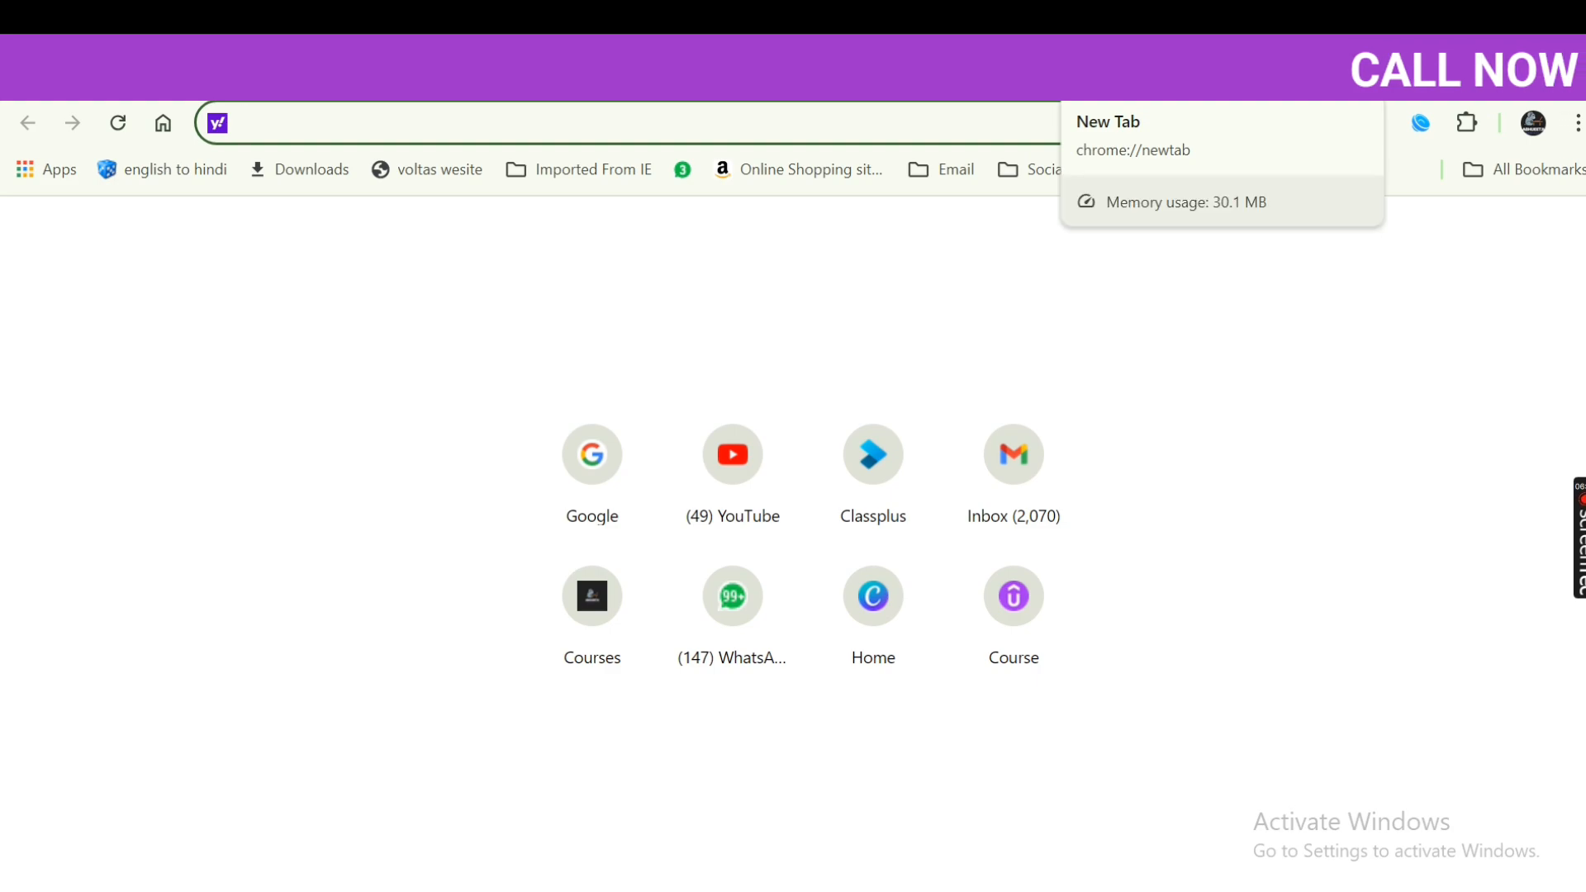
type("lmech.courses.store")
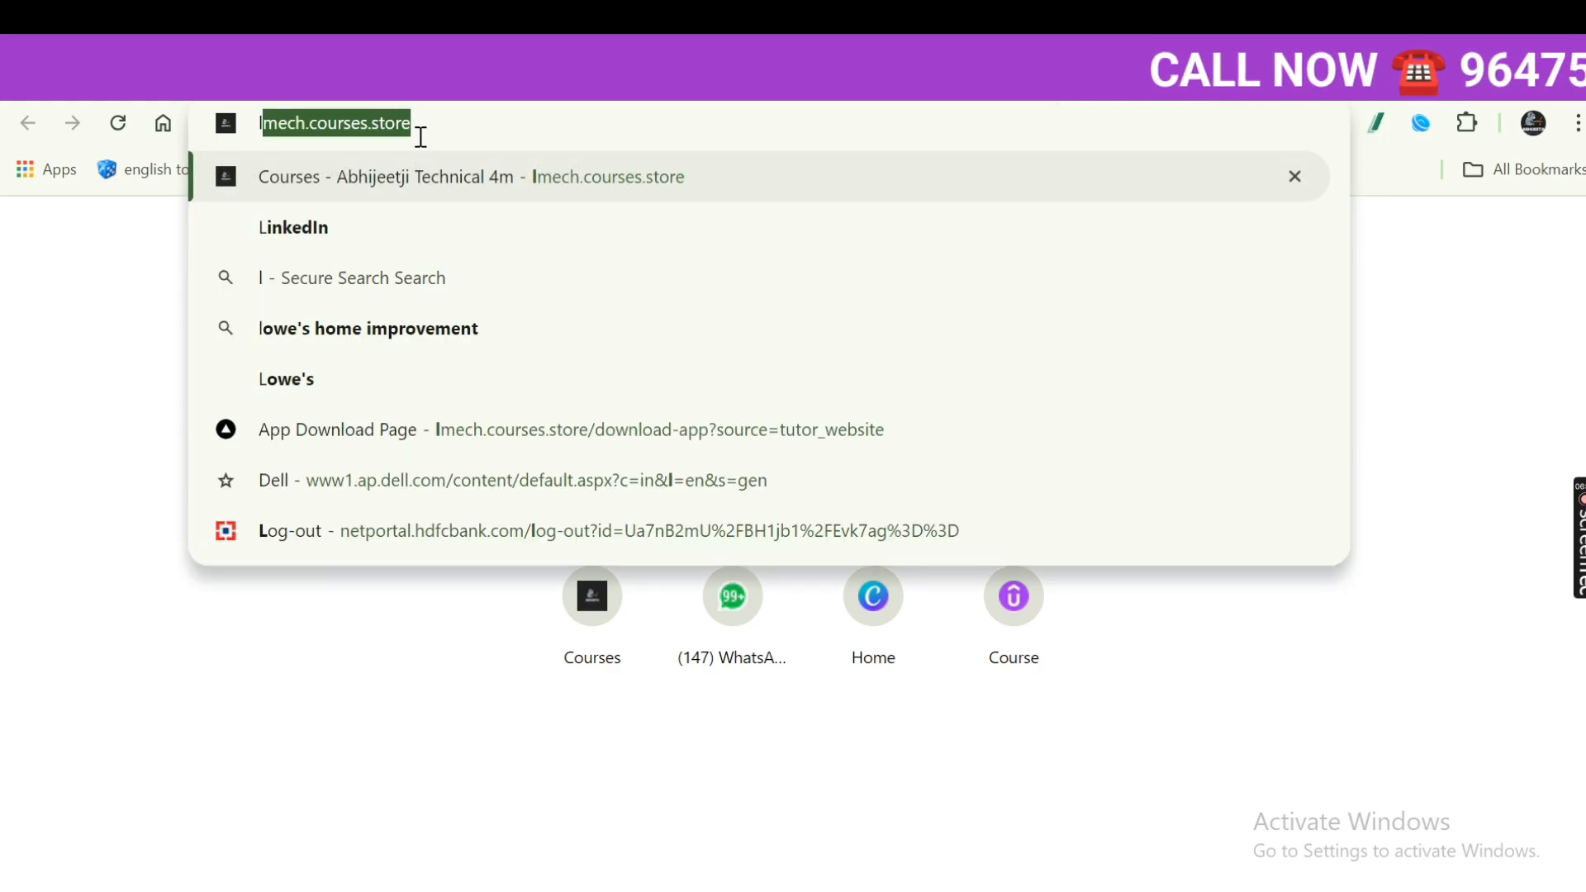
key("Return")
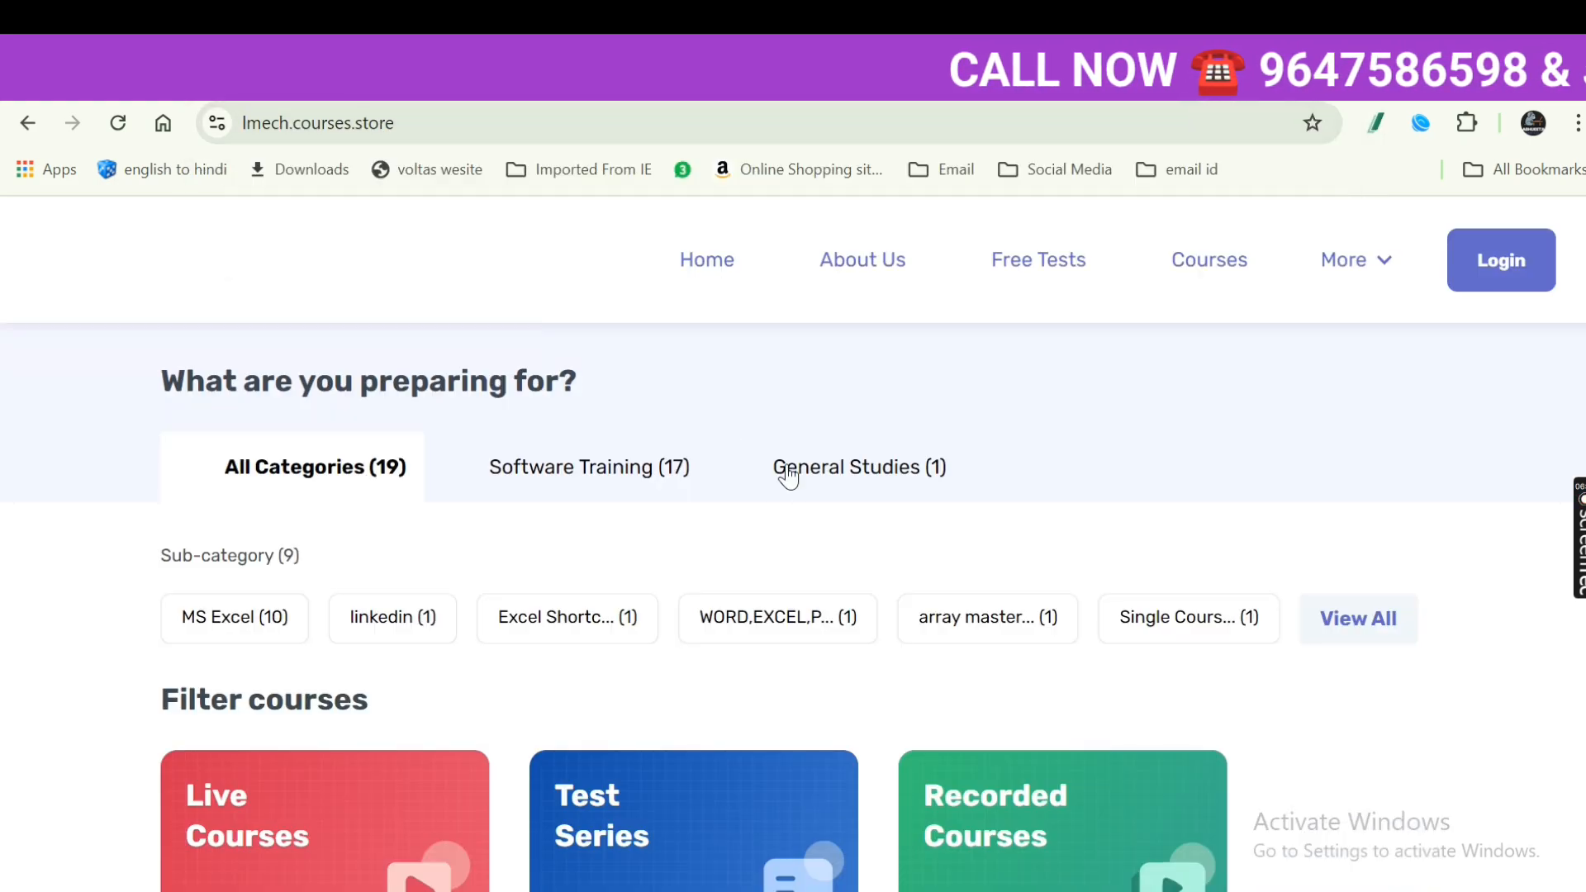
- View the Popular courses section of the course site, including the offered prices and discounts
scroll(751, 591, "down", 3)
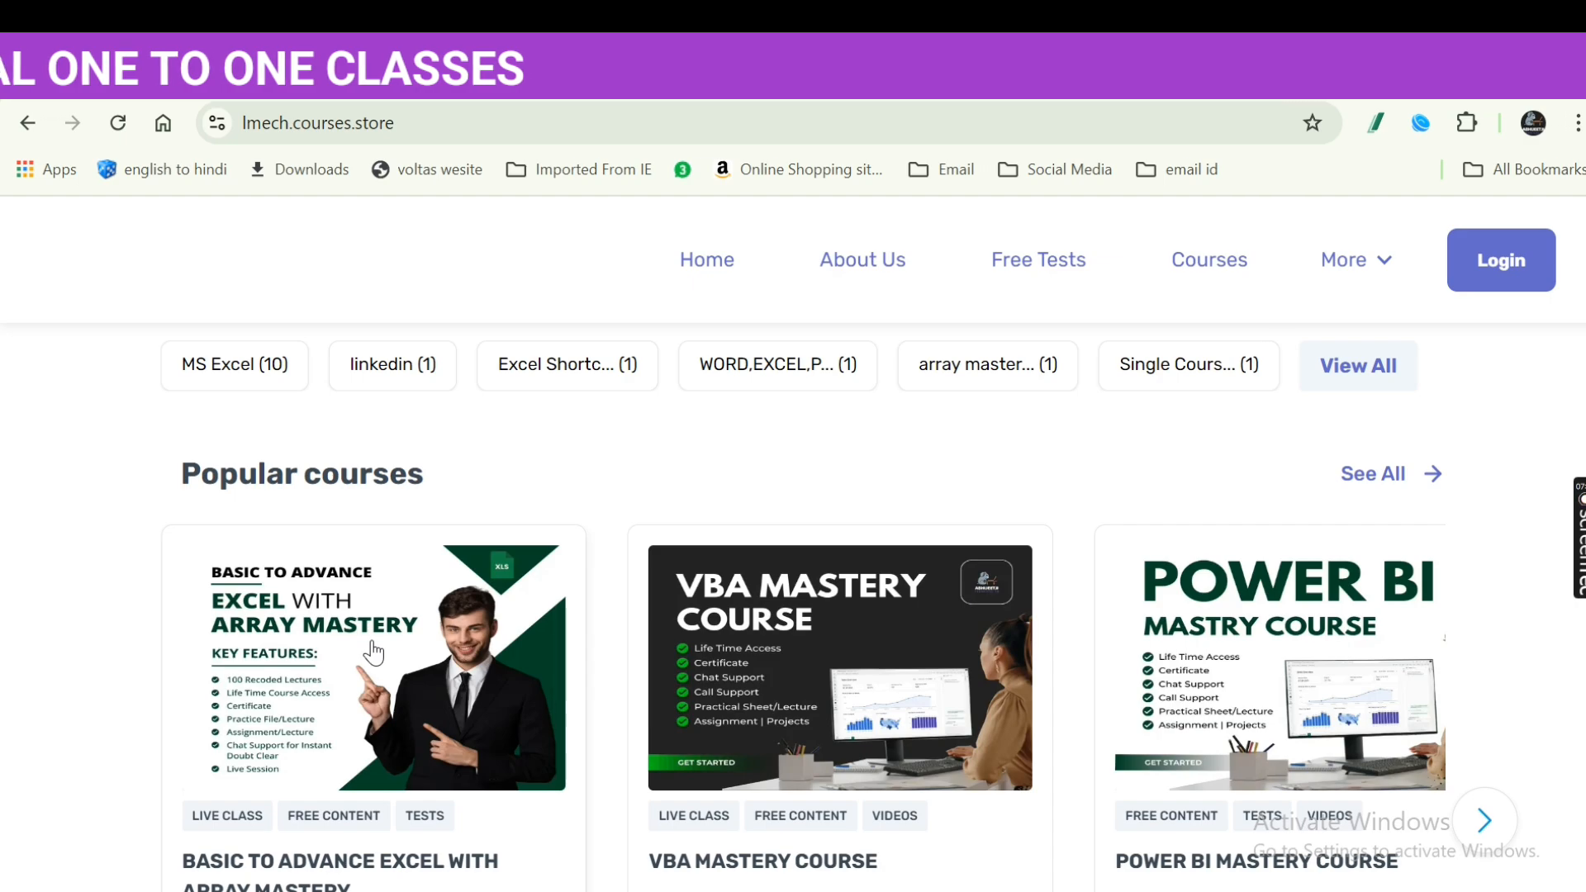
scroll(374, 652, "down", 2)
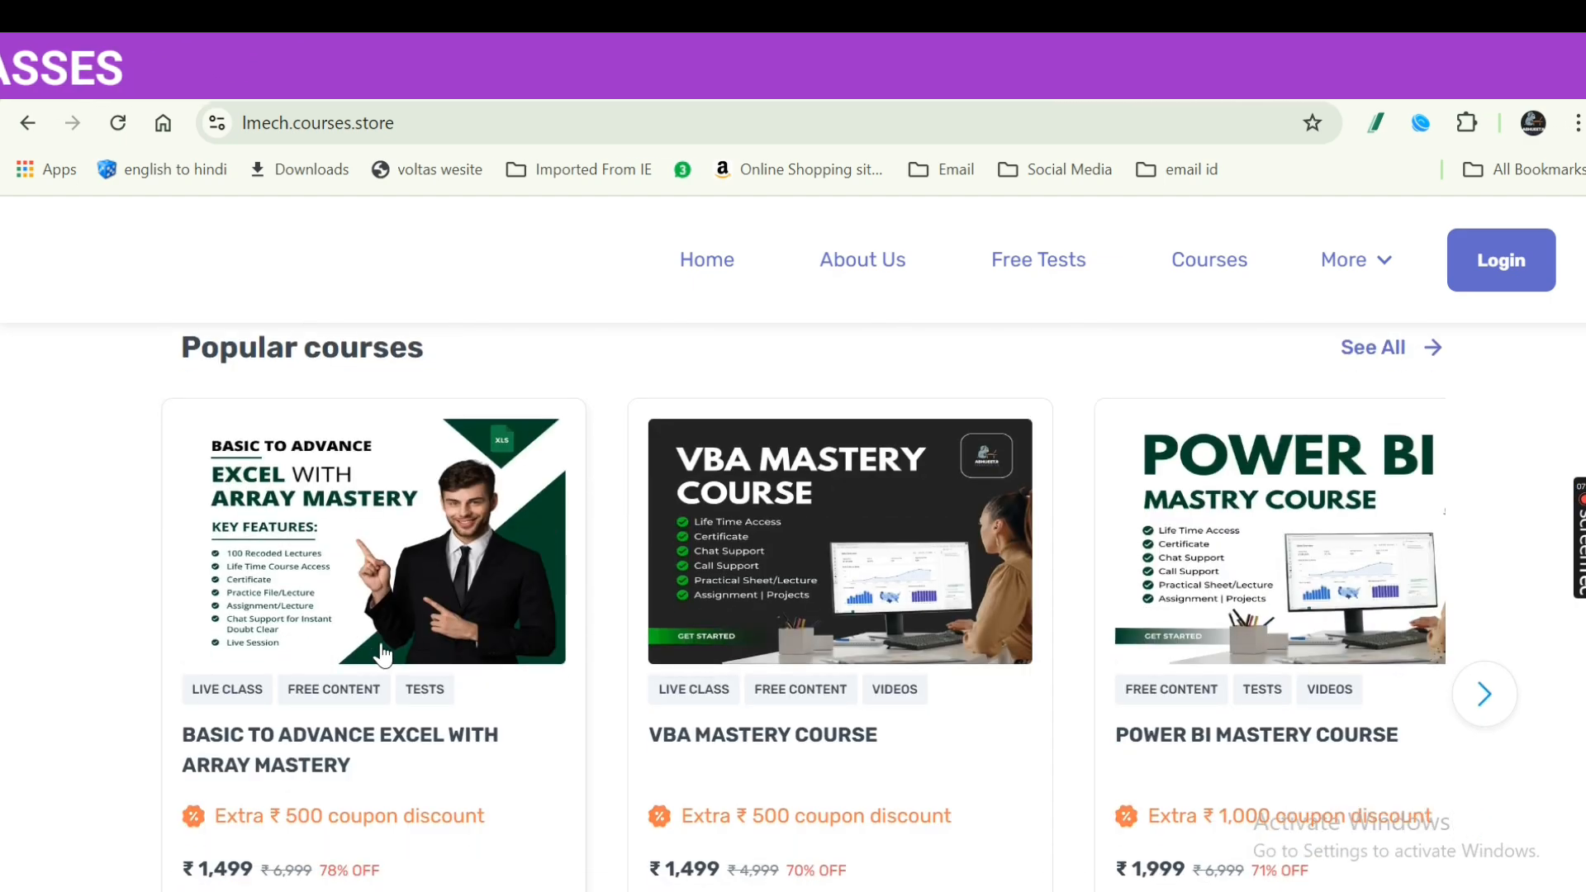
scroll(383, 654, "up", 2)
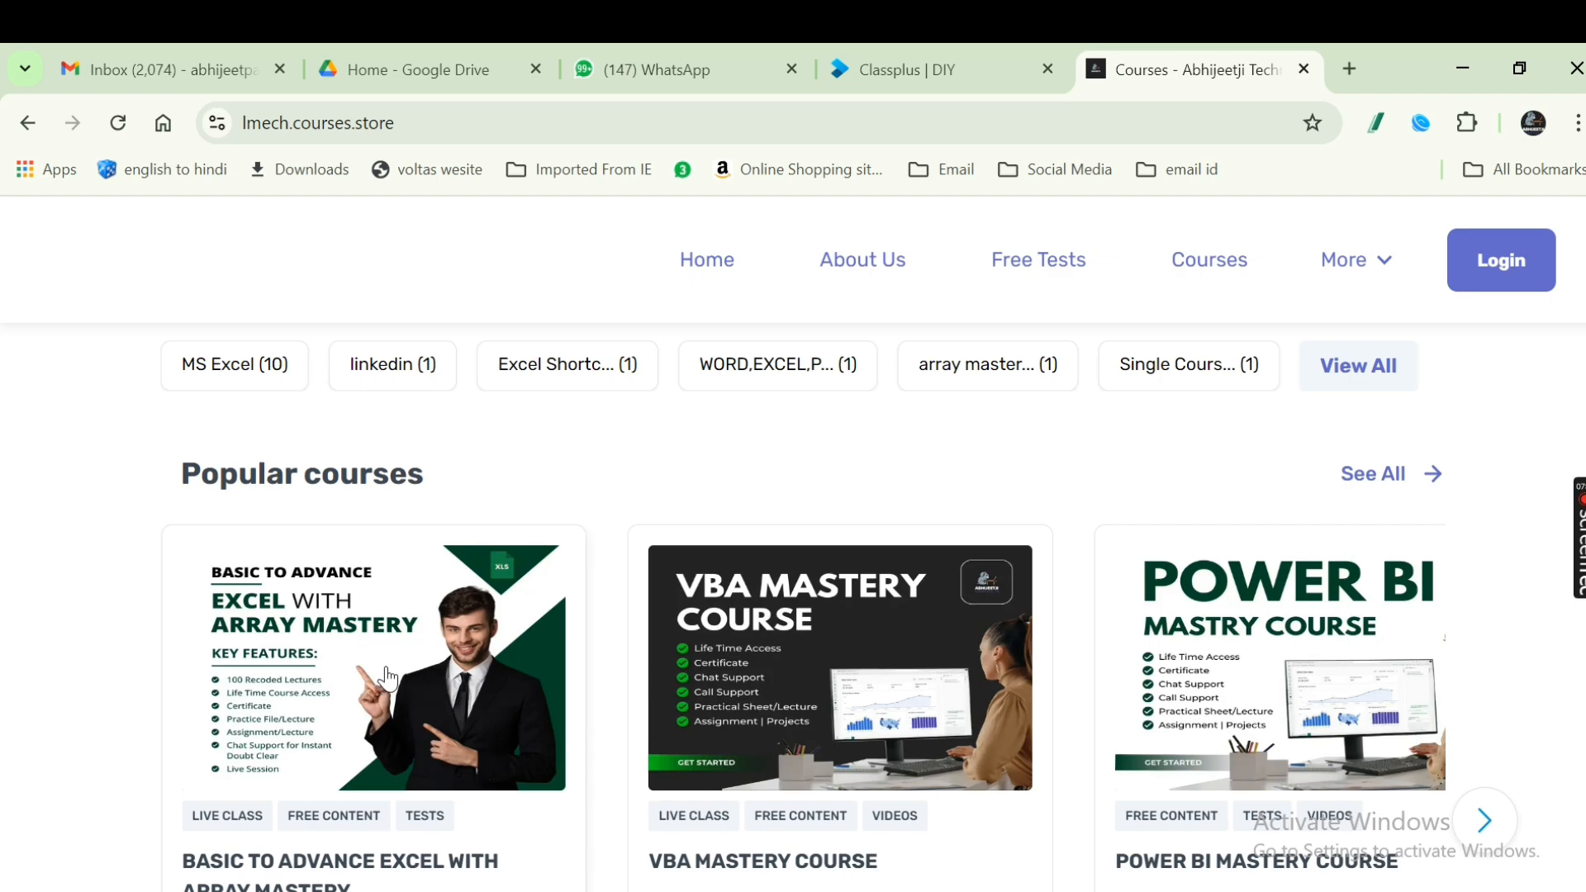
scroll(385, 678, "down", 2)
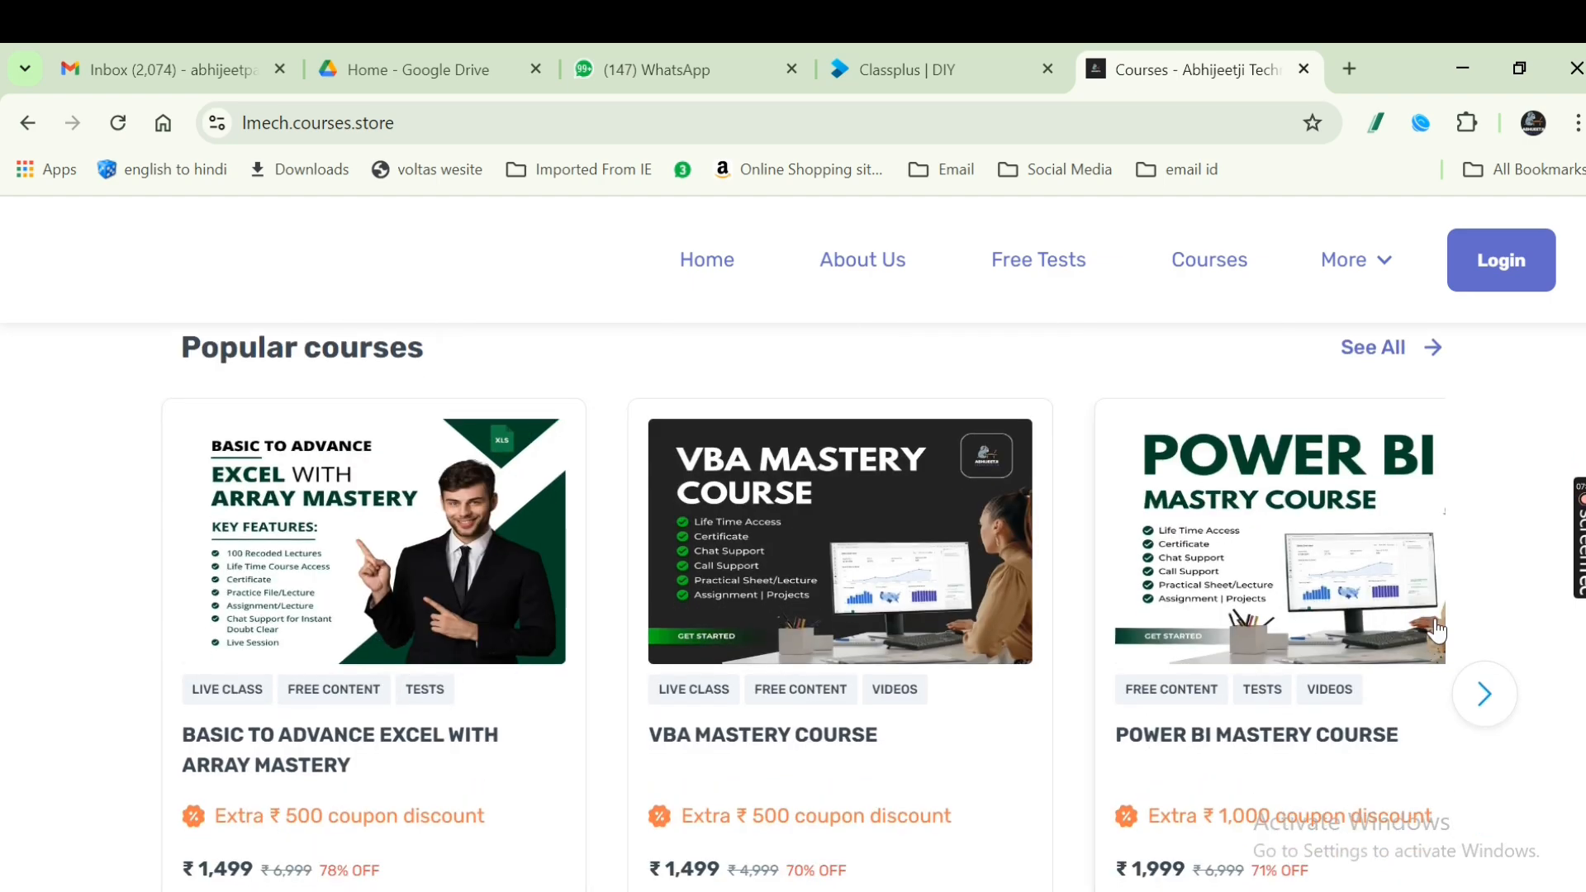
- Look through the further popular courses in the carousel and move back towards the first ones
left_click(1486, 695)
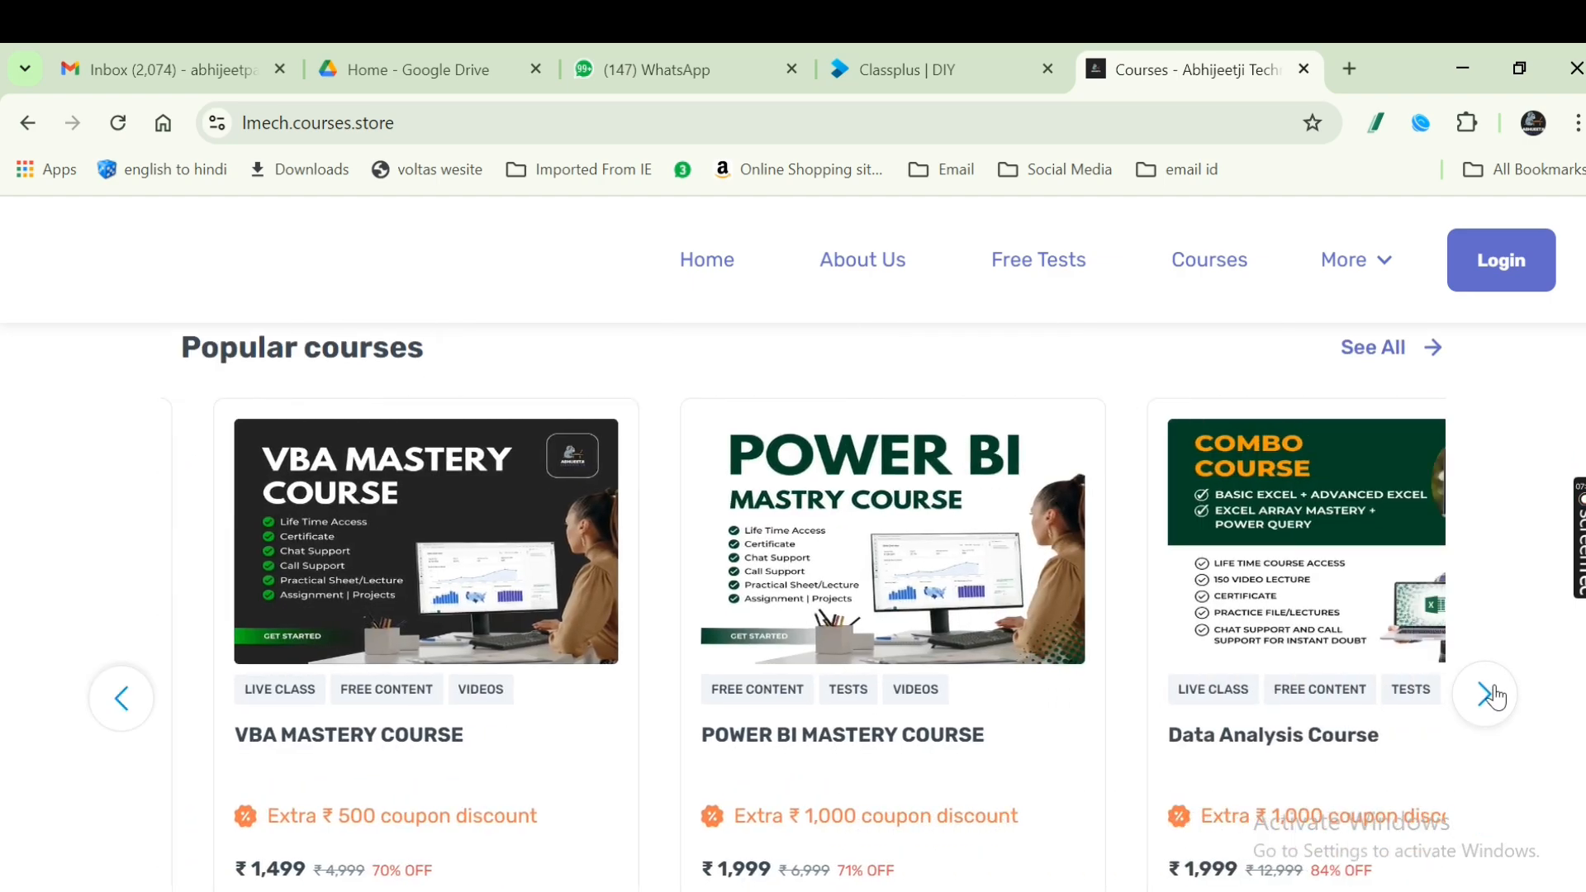
left_click(1491, 695)
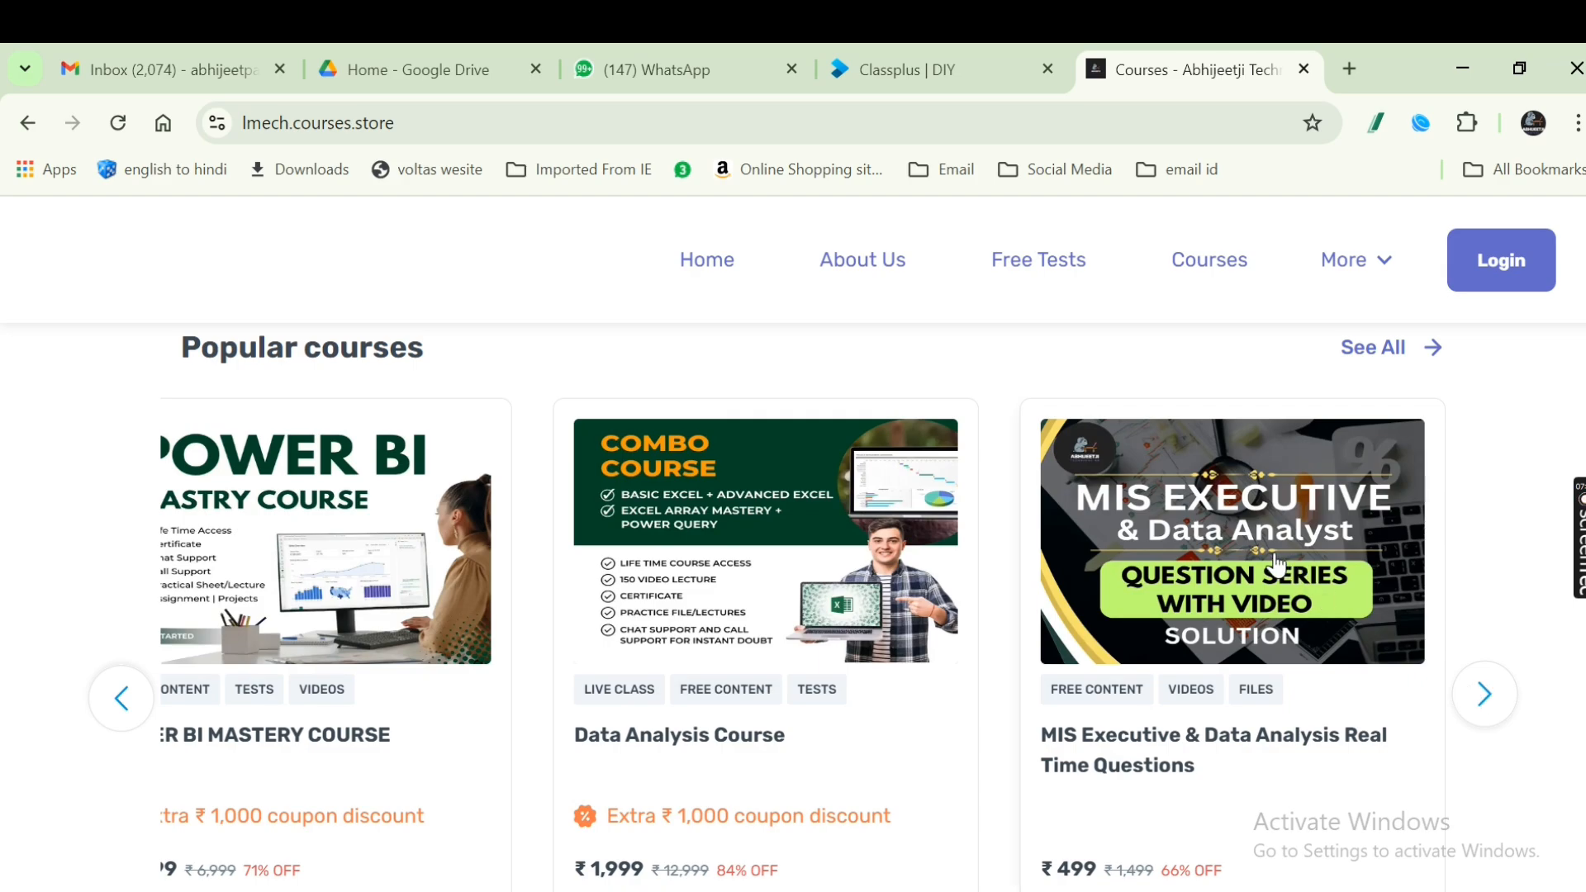
scroll(1277, 564, "down", 4)
scroll(1269, 584, "up", 5)
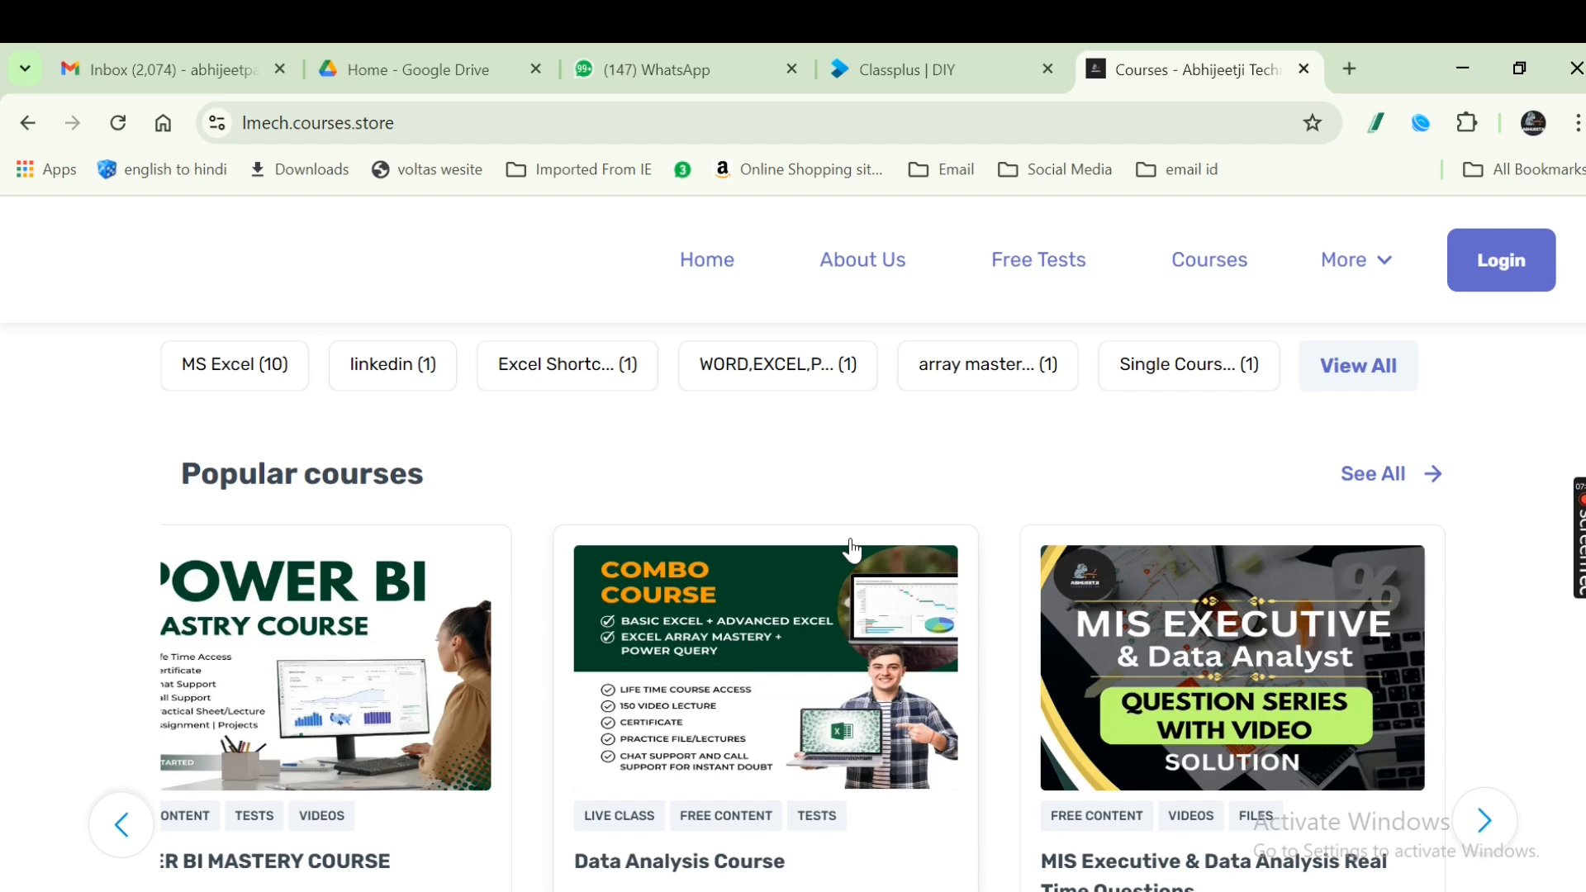
left_click(122, 823)
left_click(121, 823)
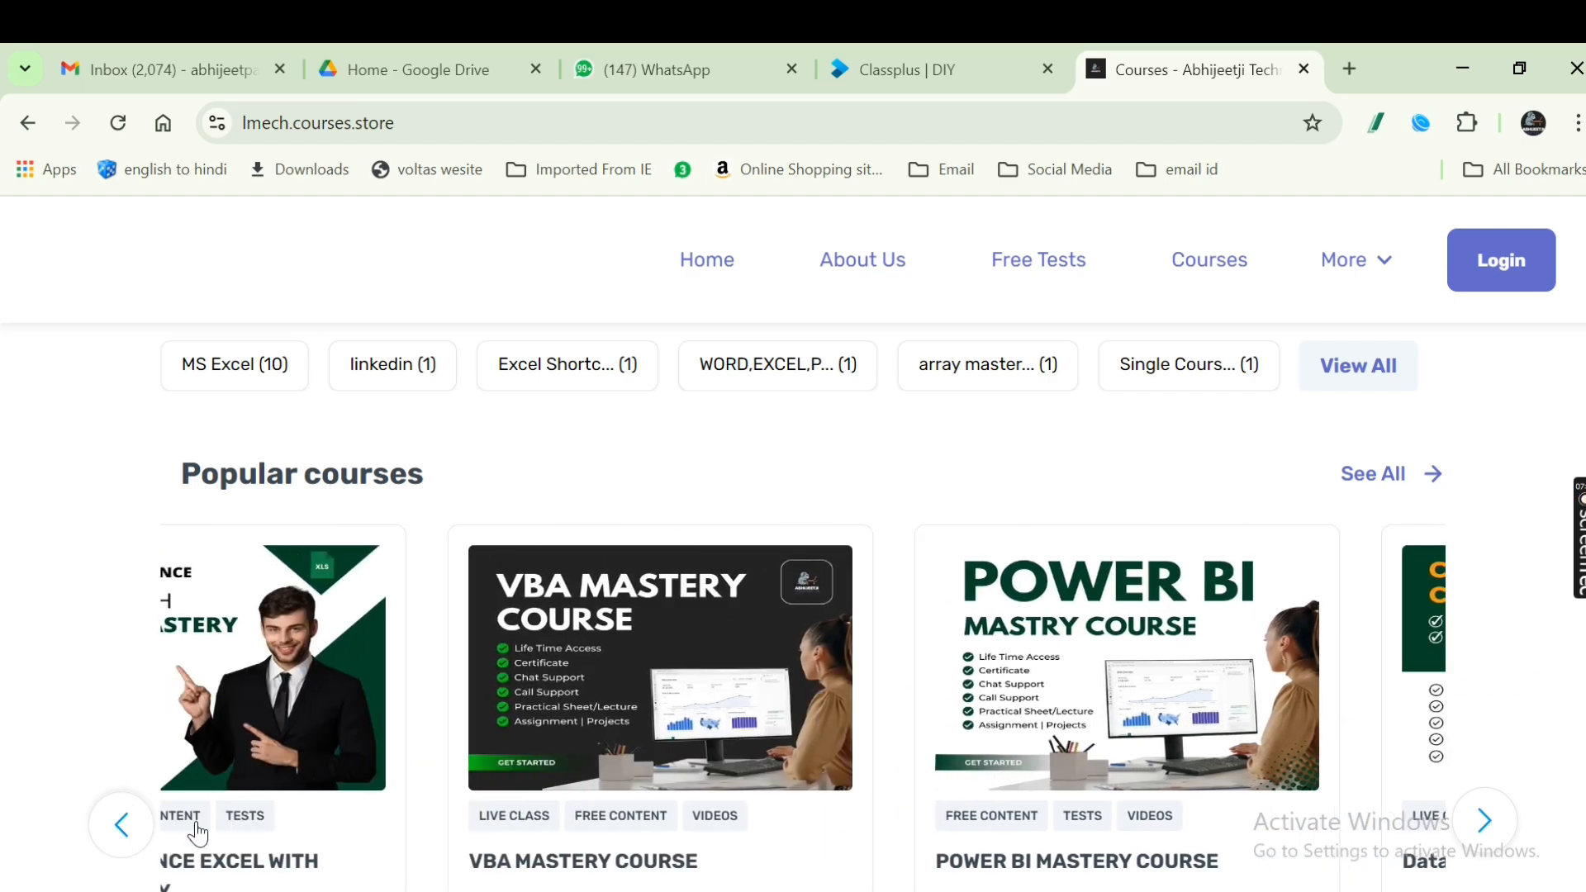